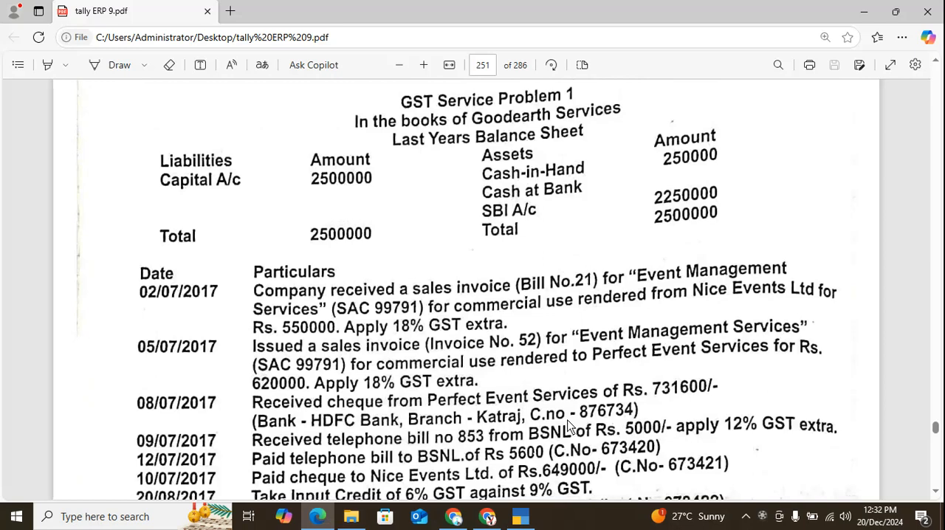
Switch to TallyPrime and continue in Educational Mode.
click(522, 518)
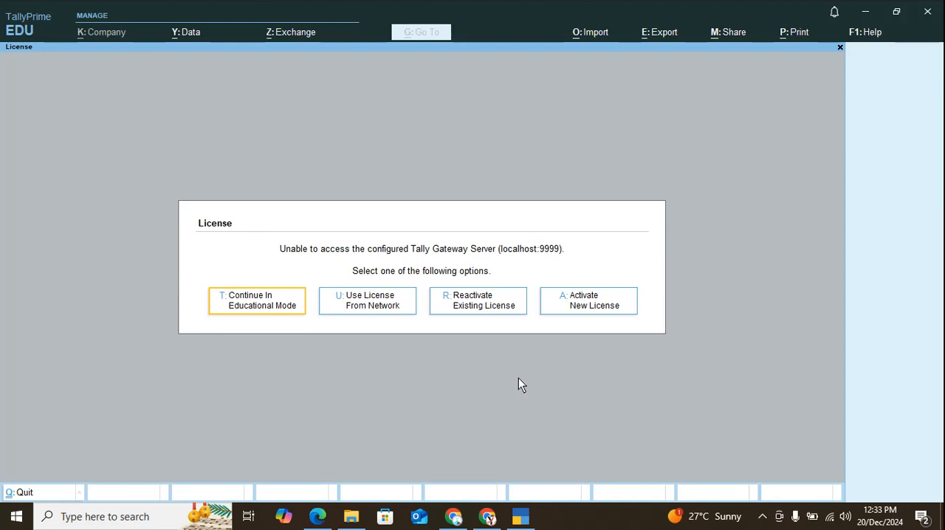
key(alt+Tab)
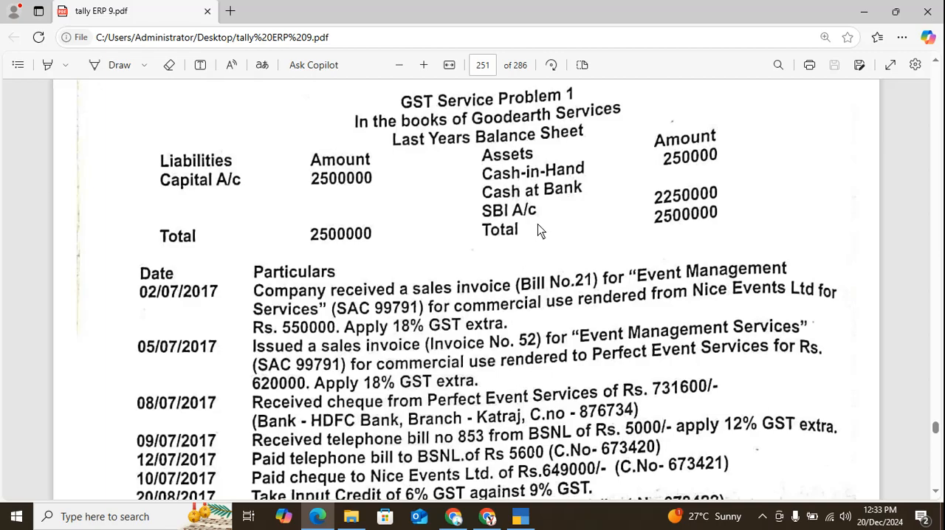
key(alt+Tab)
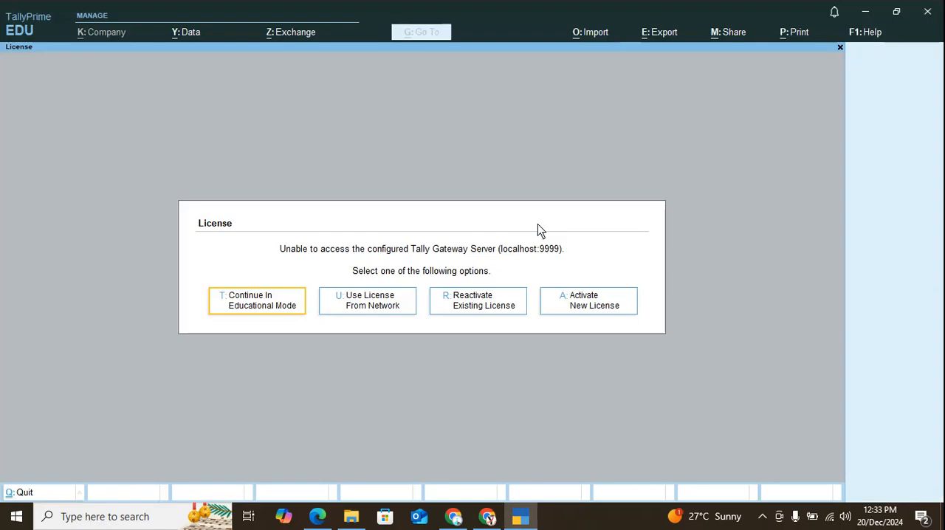
click(249, 306)
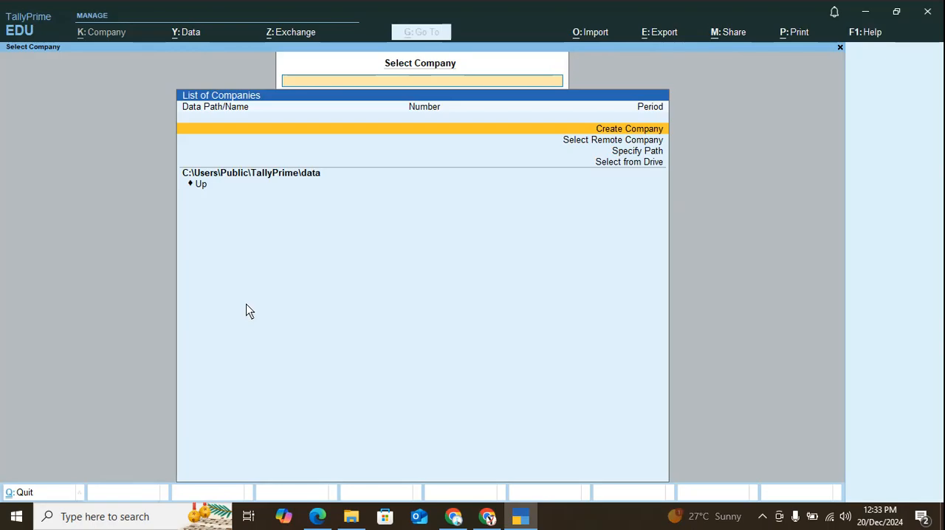
Start creating a new company and set its data path to C:\shree.
key(Down)
key(Down)
key(Up)
key(Up)
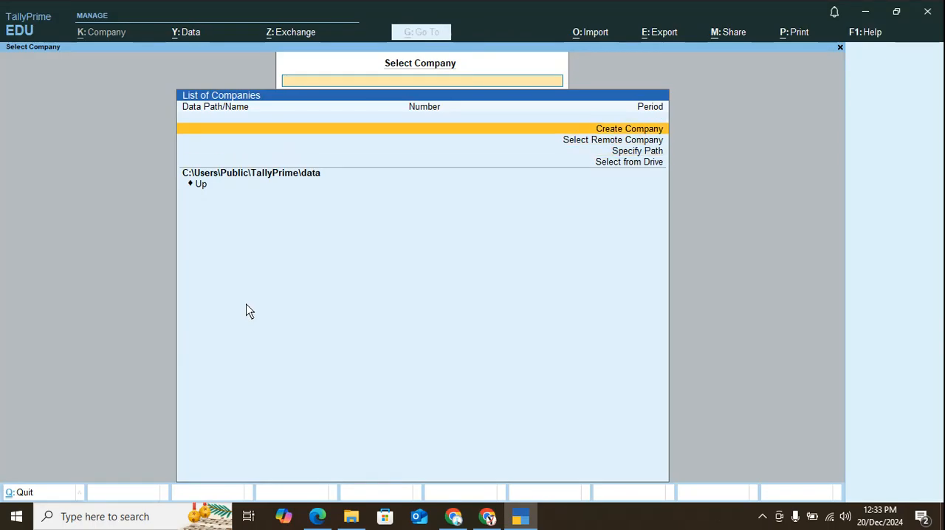
key(Return)
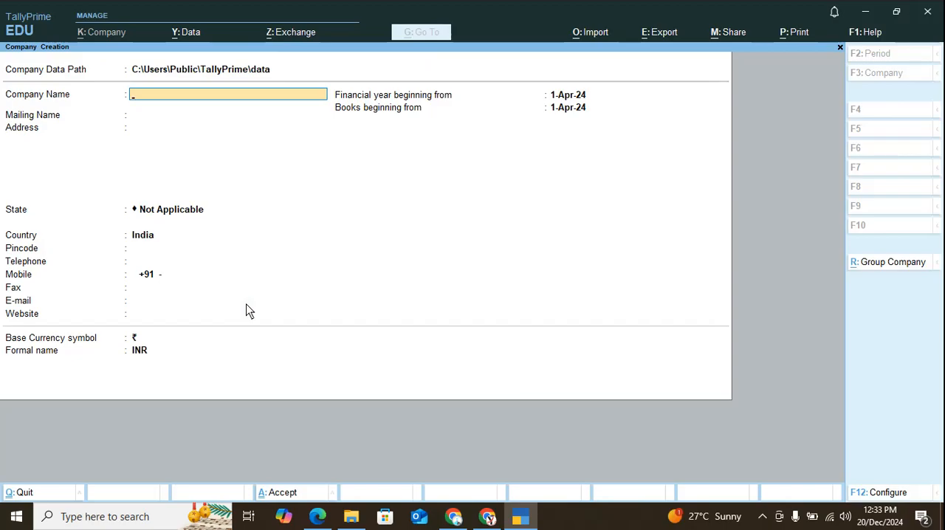
key(BackSpace)
text(C:\shre)
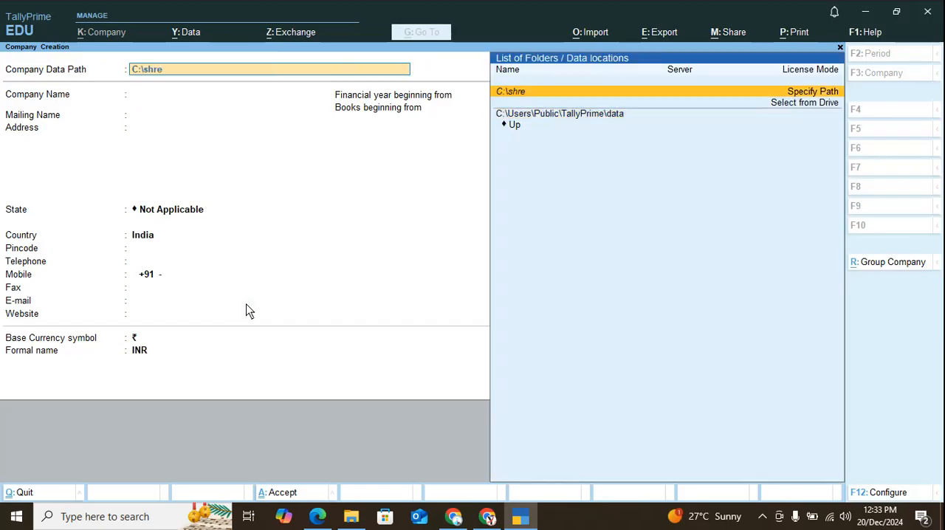
key(Return)
Name the company Damodar Servies, keep the same mailing name and leave the address blank.
key(Return)
text(Da)
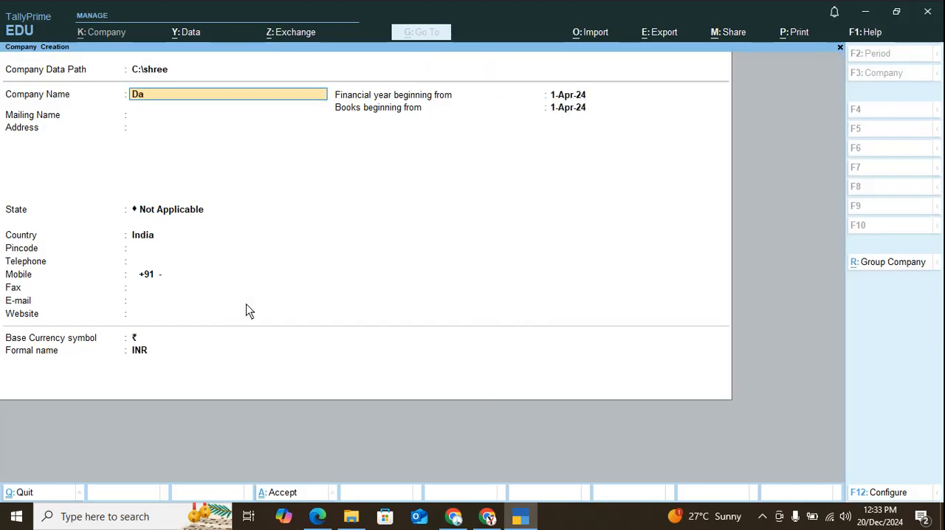
key(BackSpace)
key(BackSpace)
text(Daa)
key(BackSpace)
text(modar Servies)
Set the company's state to Maharashtra and save the company with the remaining details at their defaults.
key(Return)
key(Return)
key(Return)
text(Ma)
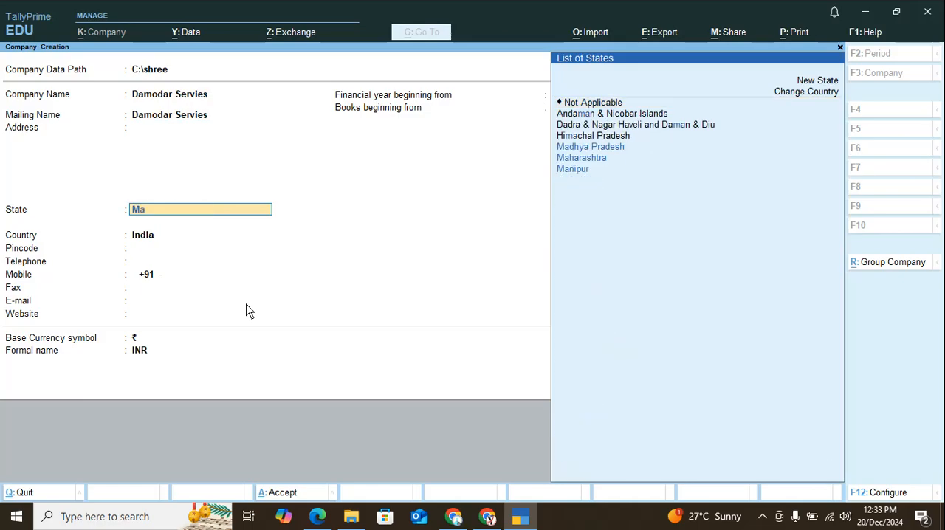
key(Return)
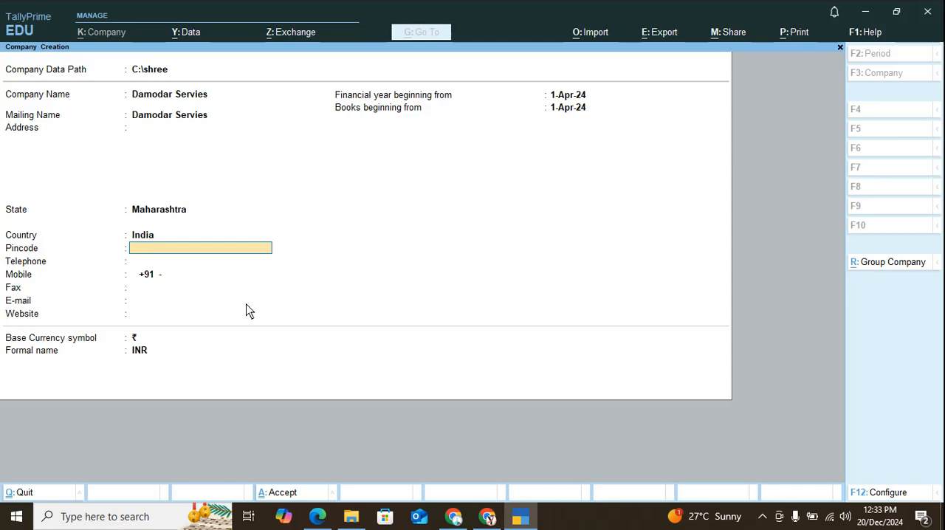
key(ctrl)
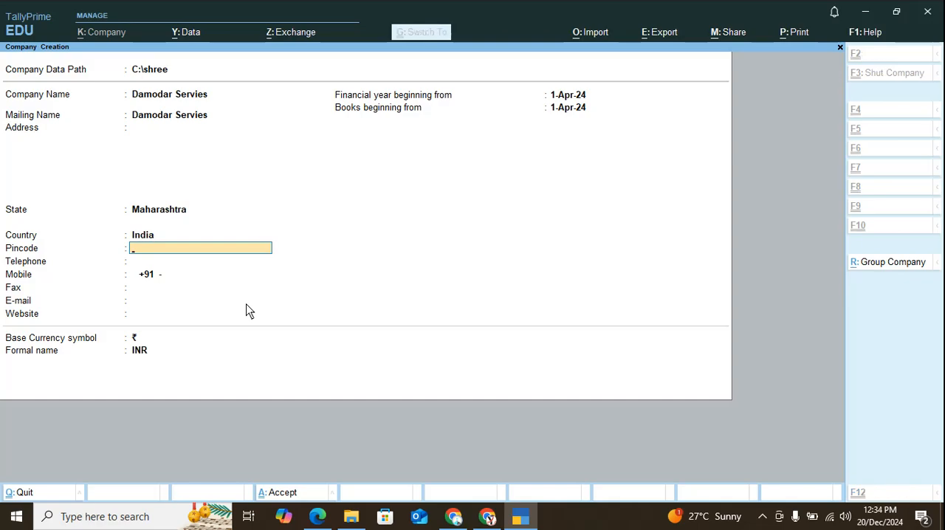
key(ctrl+a)
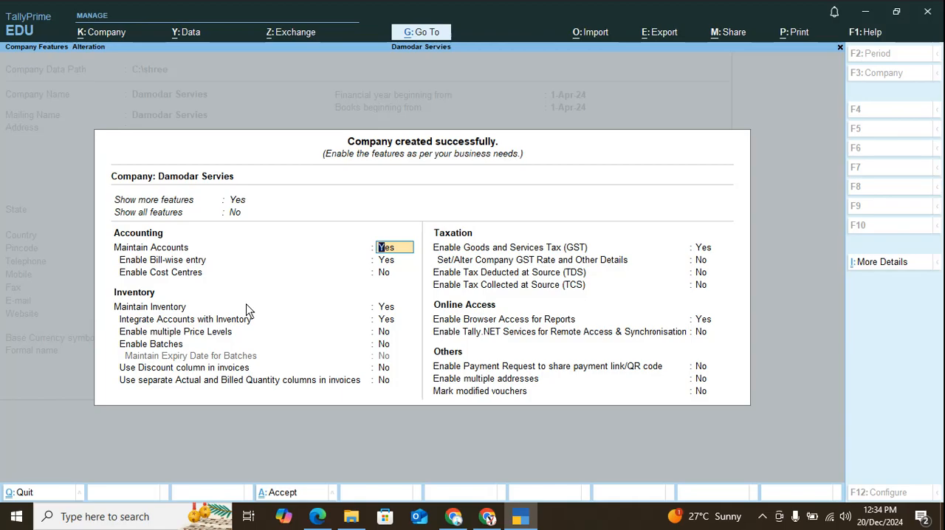
Keep GST enabled for the company, enter its GSTIN/UIN in the registration details and save them.
key(Down)
key(Down)
key(Down)
key(Down)
key(Down)
key(Down)
key(Down)
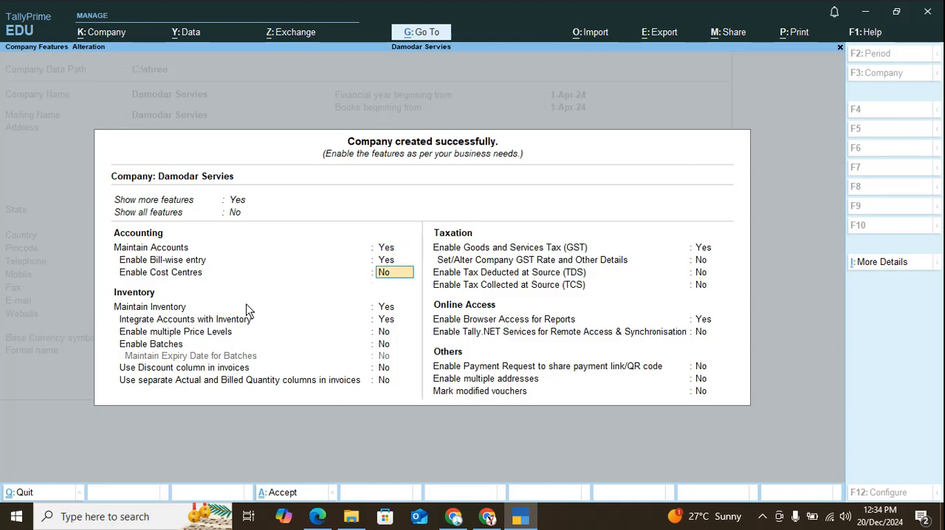
key(Return)
key(Return)
key(Return)
key(Return)
key(Return)
key(Return)
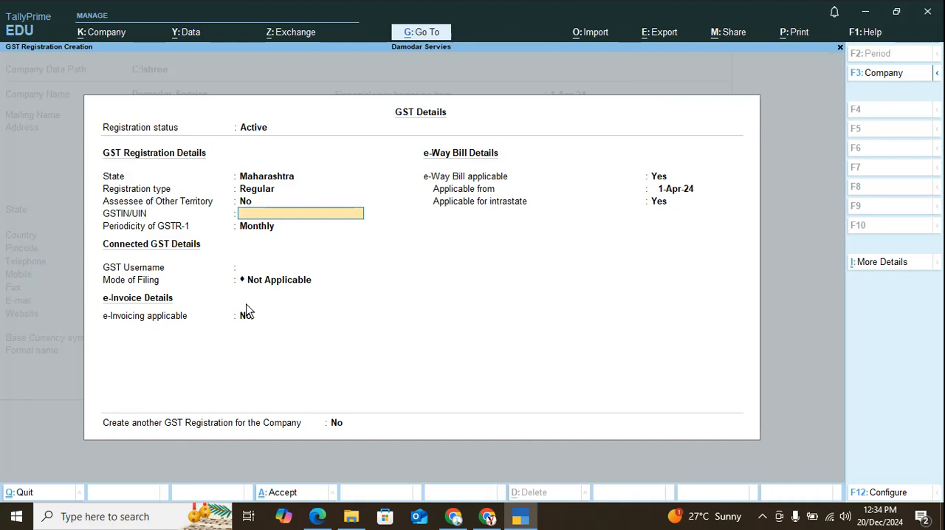
text(27ABCJFJS3AS)
key(Return)
key(Return)
key(ctrl+a)
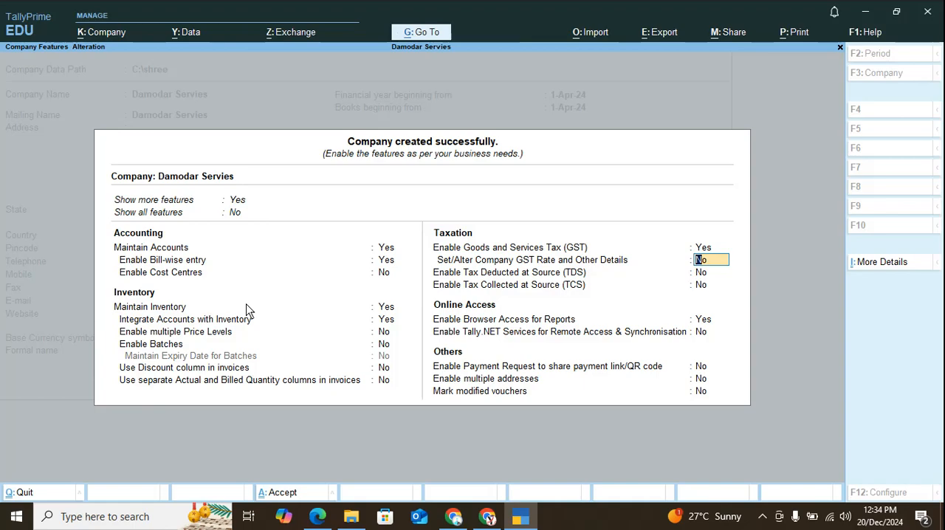
Accept the company features with the remaining options at their defaults.
key(ctrl)
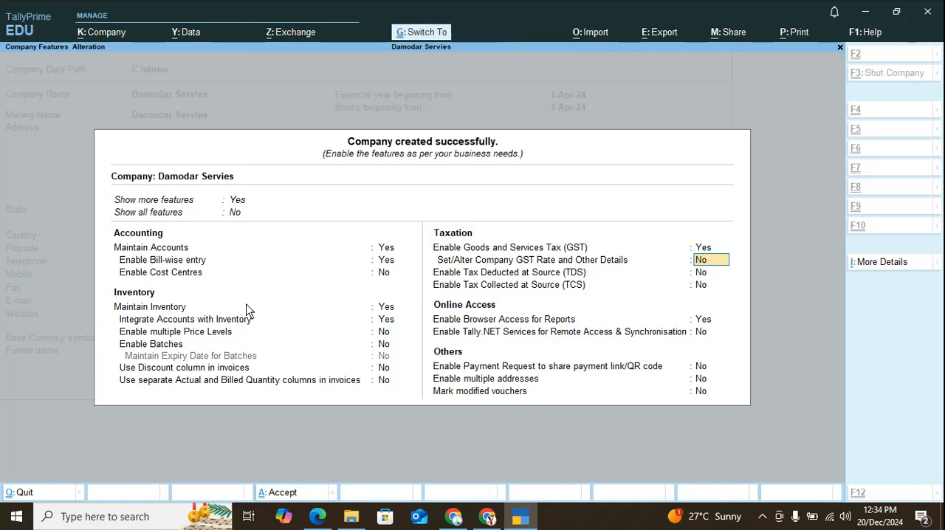
key(ctrl)
key(ctrl+a)
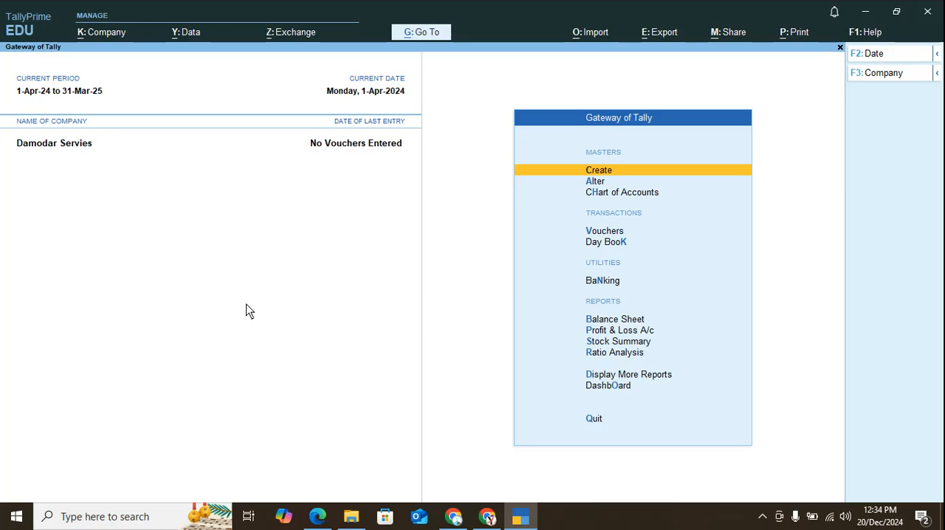
Reopen the company features, review the GST registration details and accept them without changes.
key(F11)
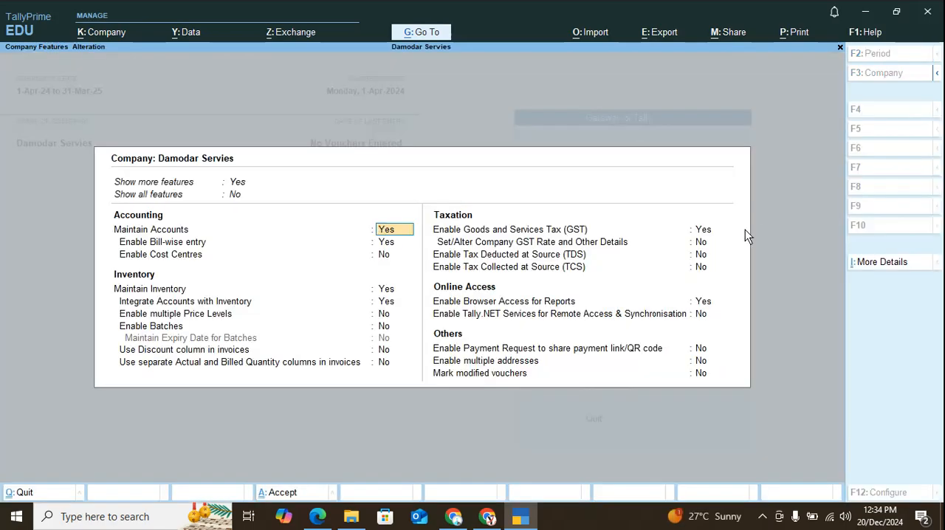
click(711, 232)
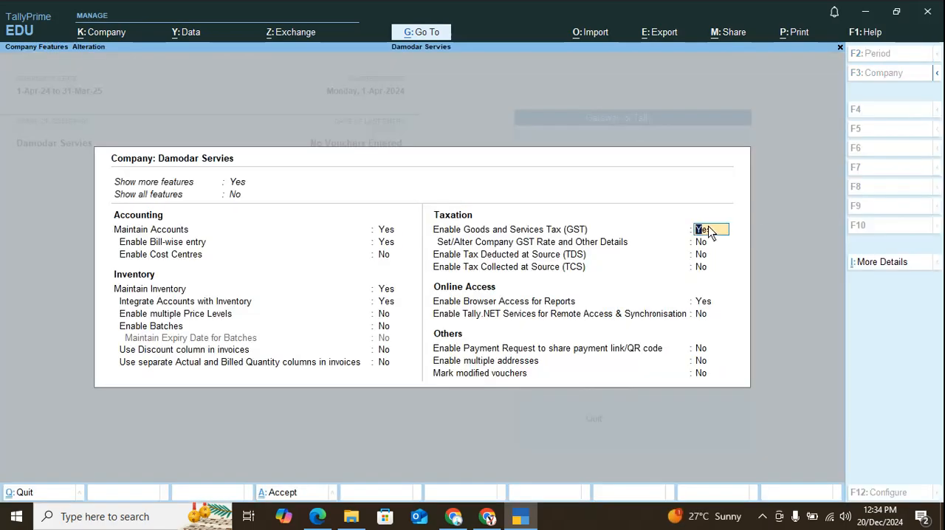
key(Return)
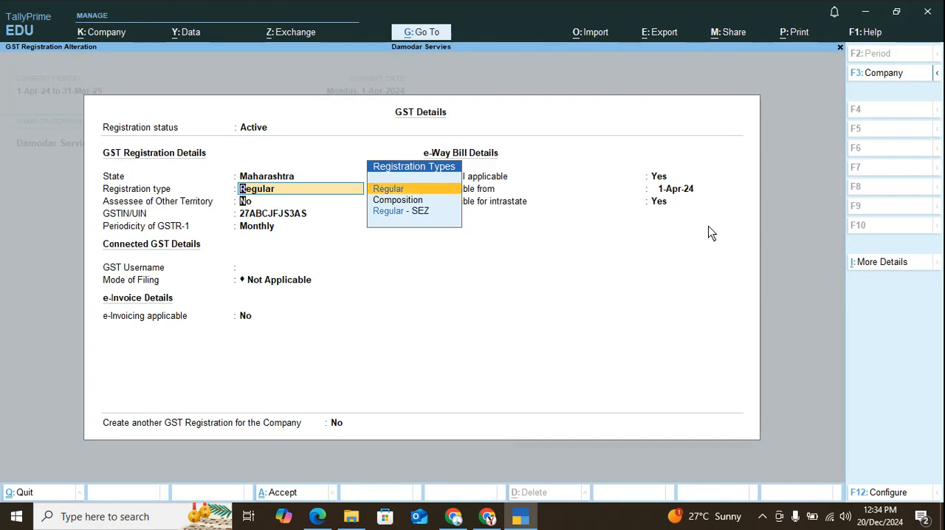
key(Return)
key(Return)
key(ctrl+a)
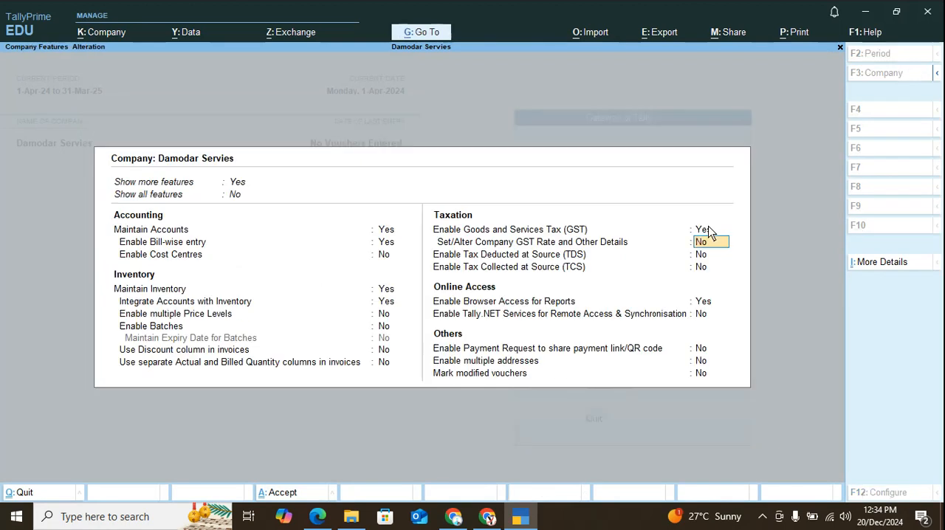
key(ctrl+a)
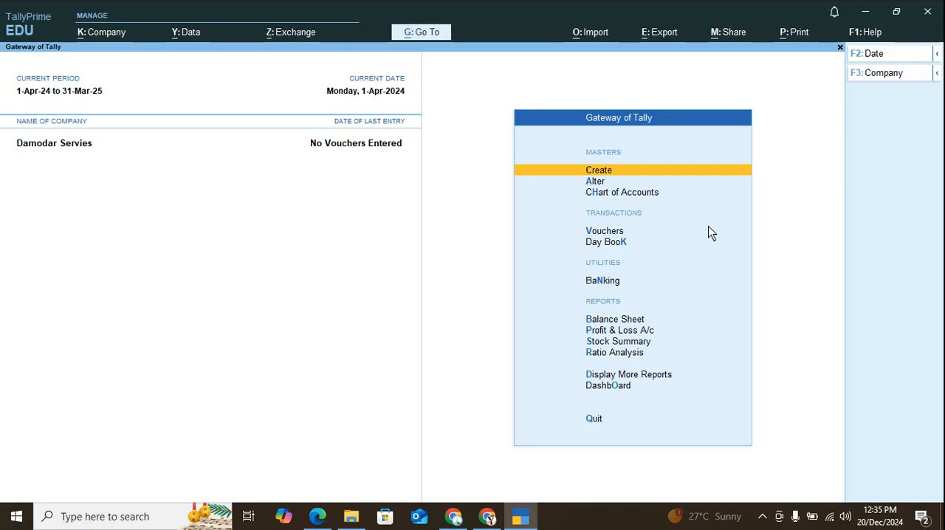
Start a new ledger for the capital entry in the PDF balance sheet and name it Capital A/c.
key(Return)
key(Down)
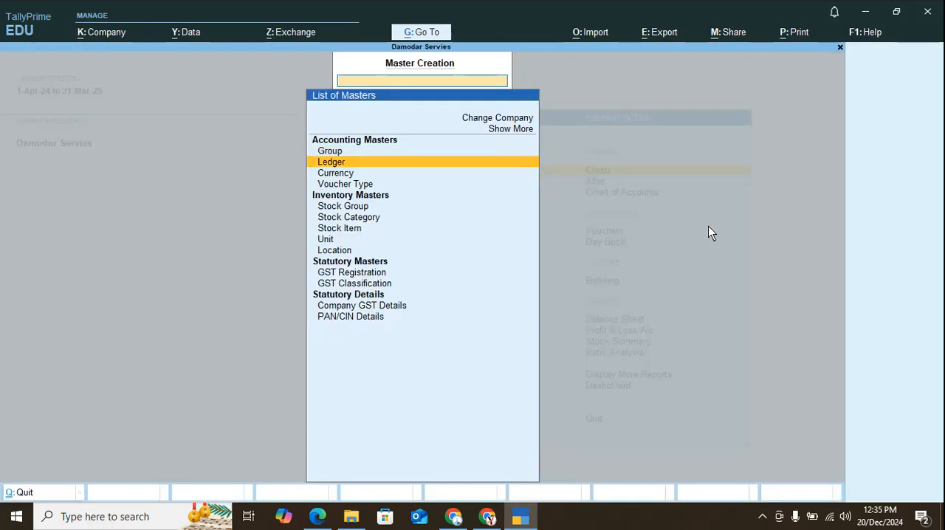
key(Return)
key(alt+Tab)
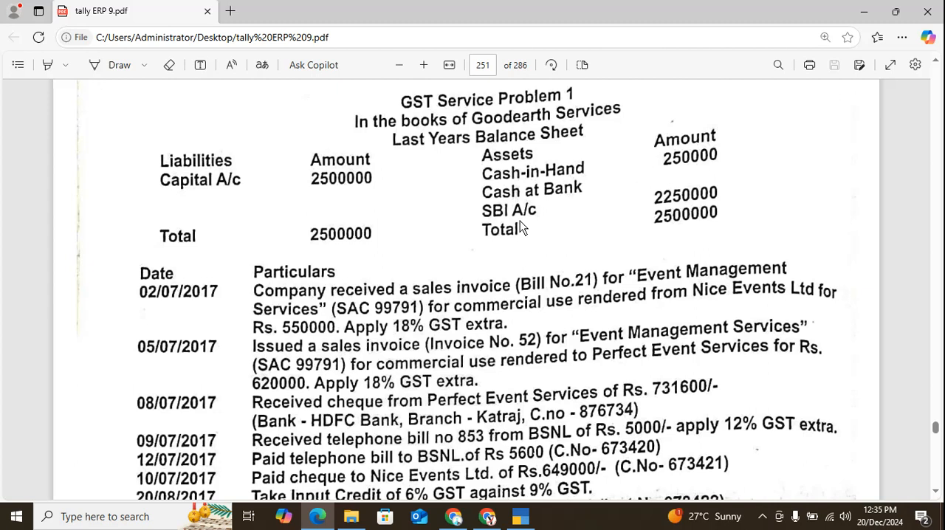
key(alt+Tab)
text(Capit)
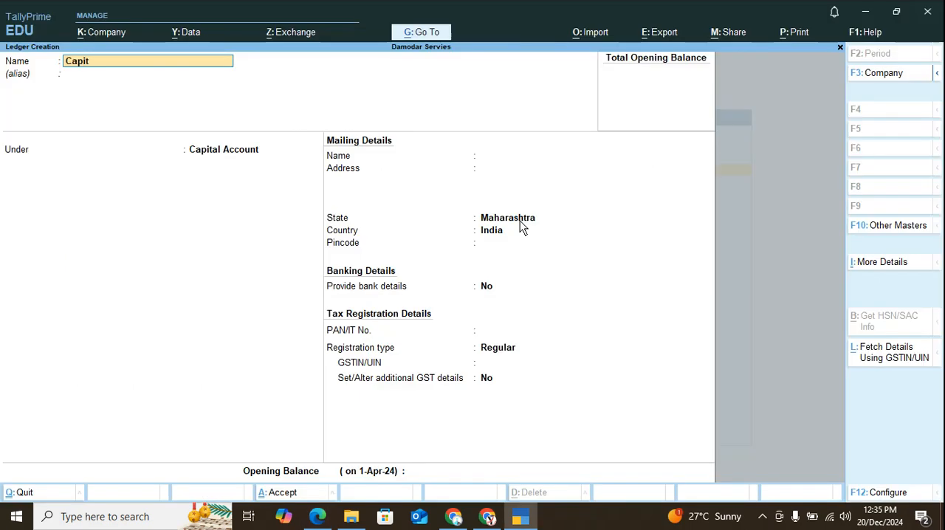
text(al a/c)
key(Return)
key(Return)
Keep the ledger under Capital Account and accept the default mailing, banking and tax registration details.
key(Return)
key(Return)
key(Return)
key(Return)
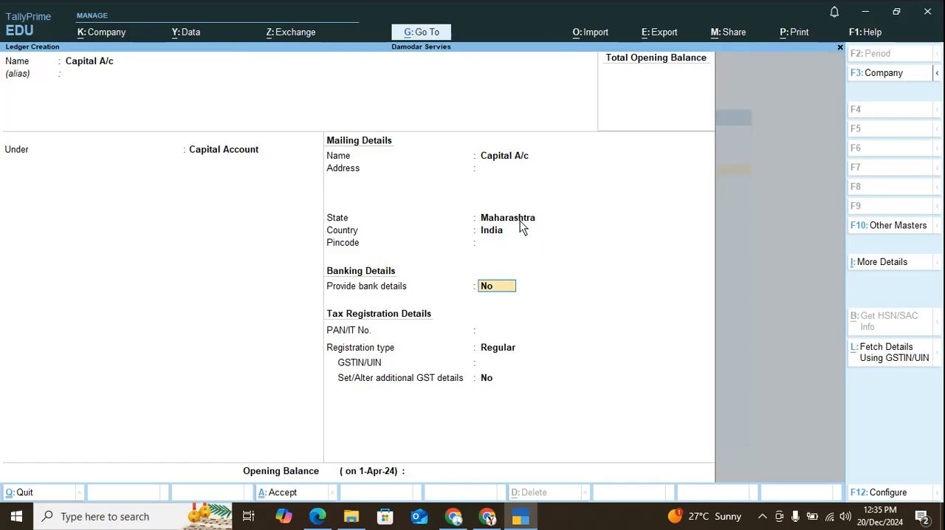
key(Return)
key(Return)
key(Return)
key(Return)
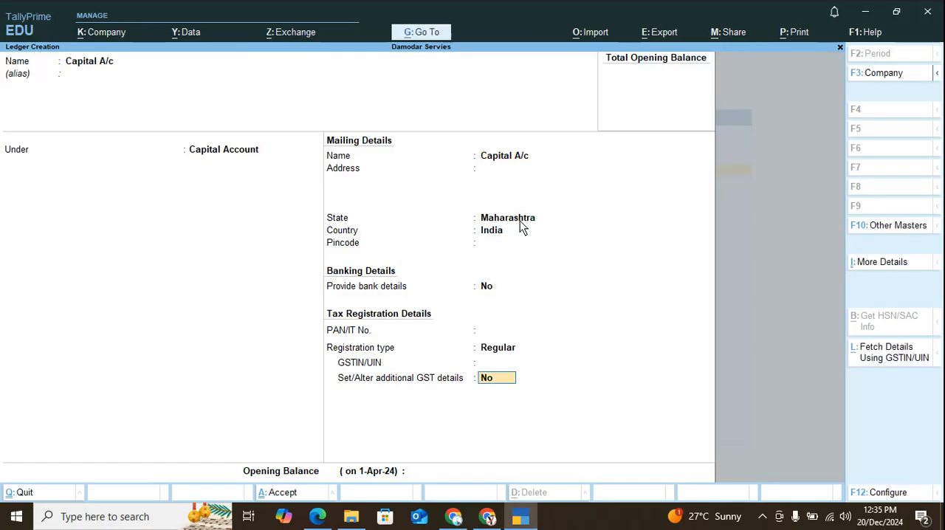
key(Return)
Try an opening balance of 250000 for the Capital A/c ledger.
text(250000)
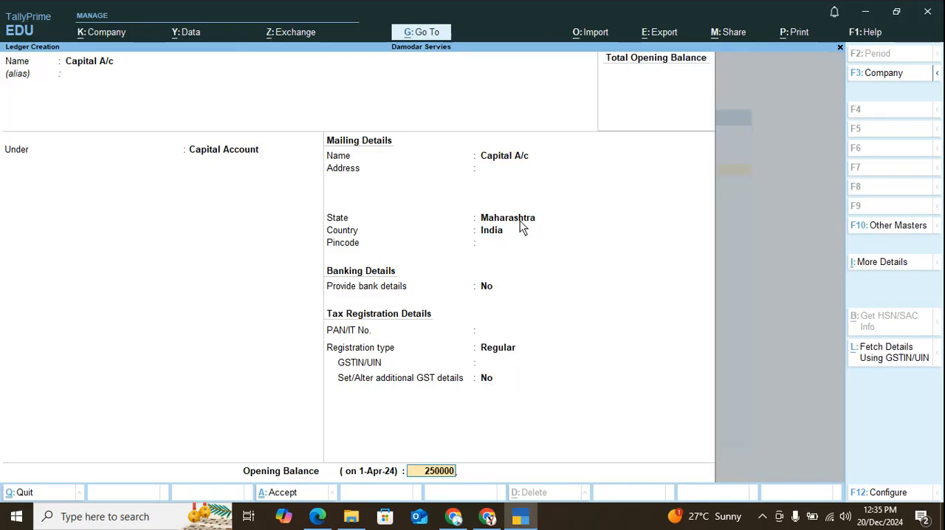
key(Return)
key(Return)
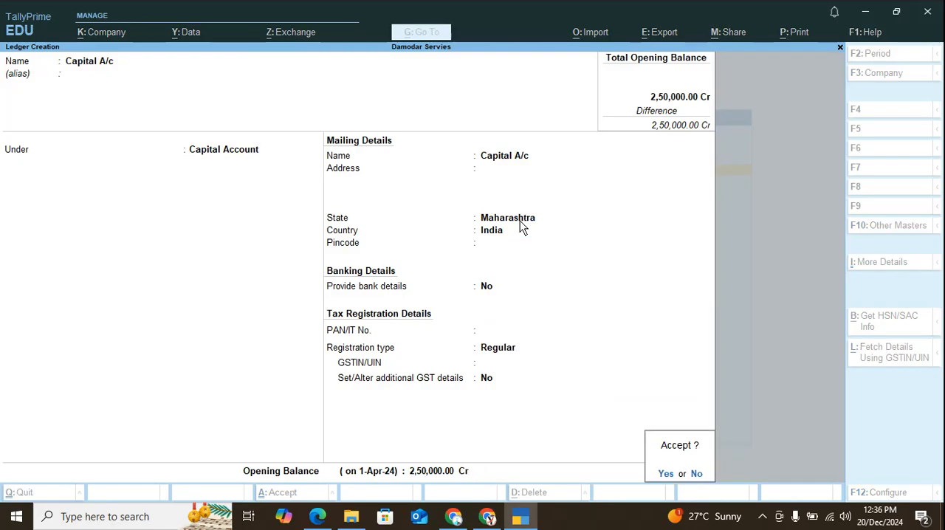
key(Escape)
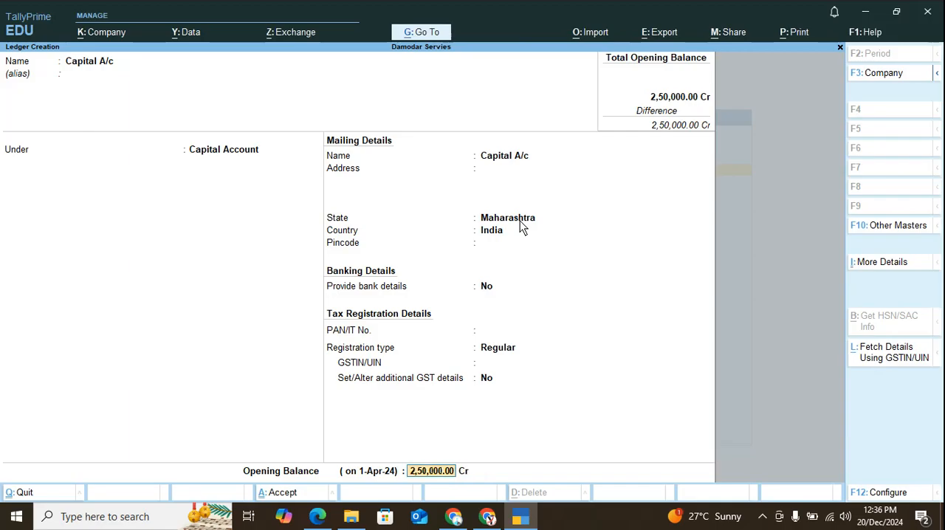
Check the capital amount in the PDF, set the Capital A/c opening balance to 2500000 and save the ledger.
key(alt+Tab)
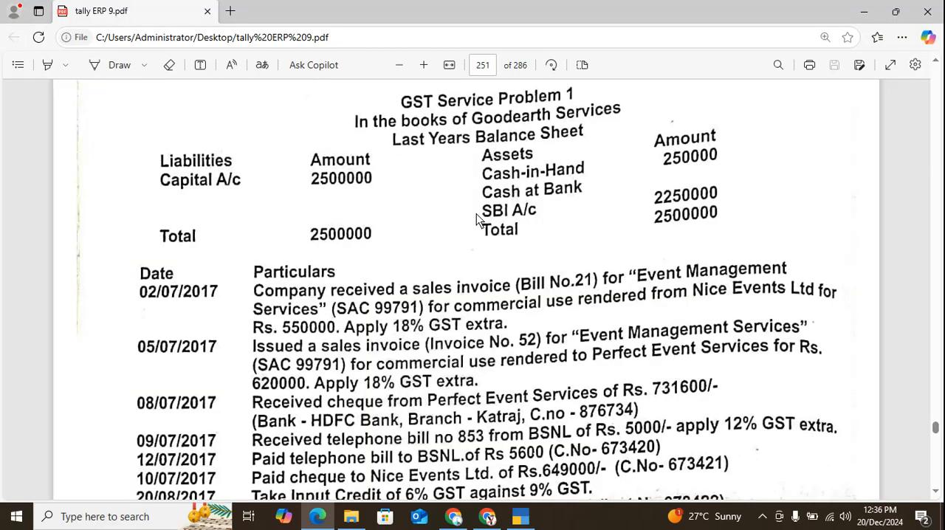
key(alt+Tab)
text(2500000)
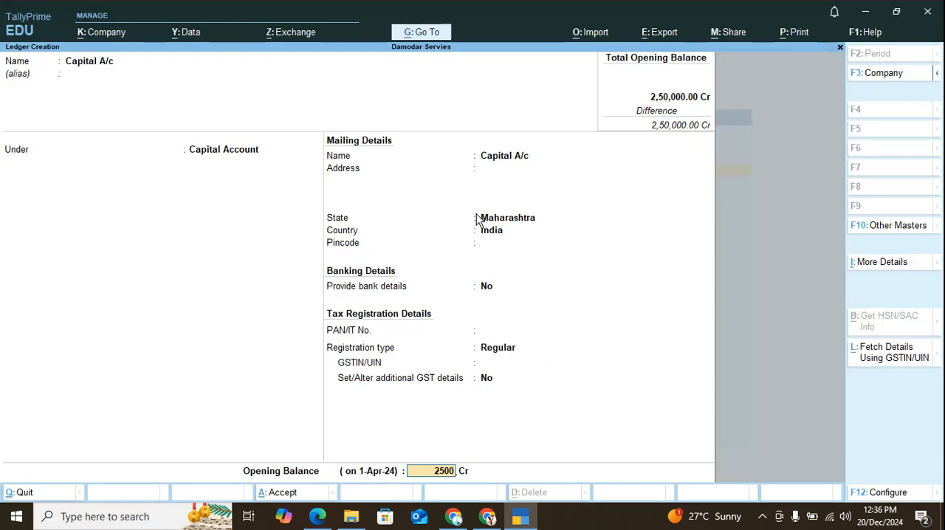
key(Return)
key(Return)
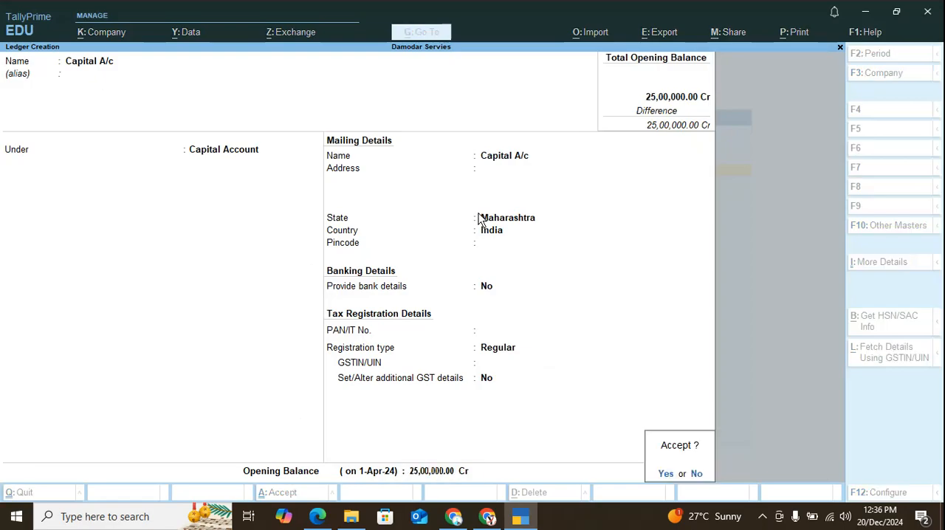
key(Return)
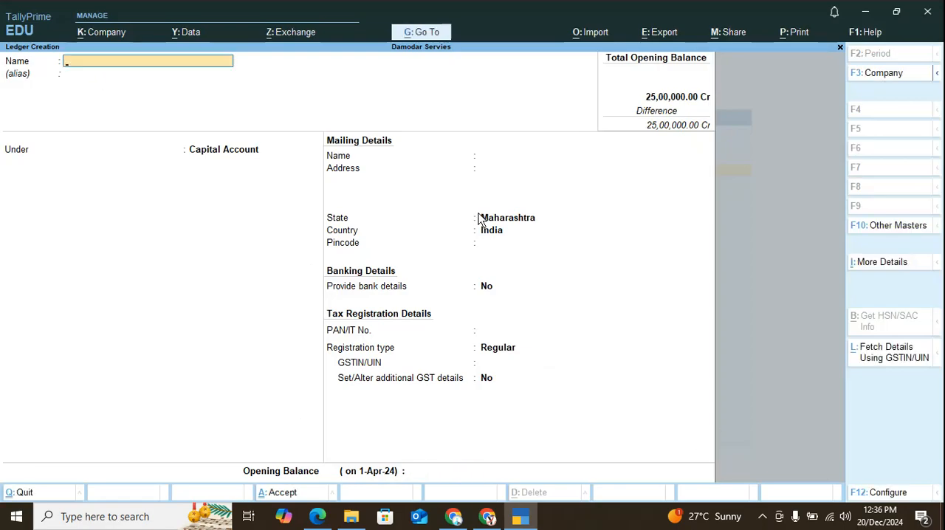
Open the existing Cash ledger for alteration and keep it under Cash-in-Hand.
key(Page_Up)
key(Return)
key(Return)
key(Return)
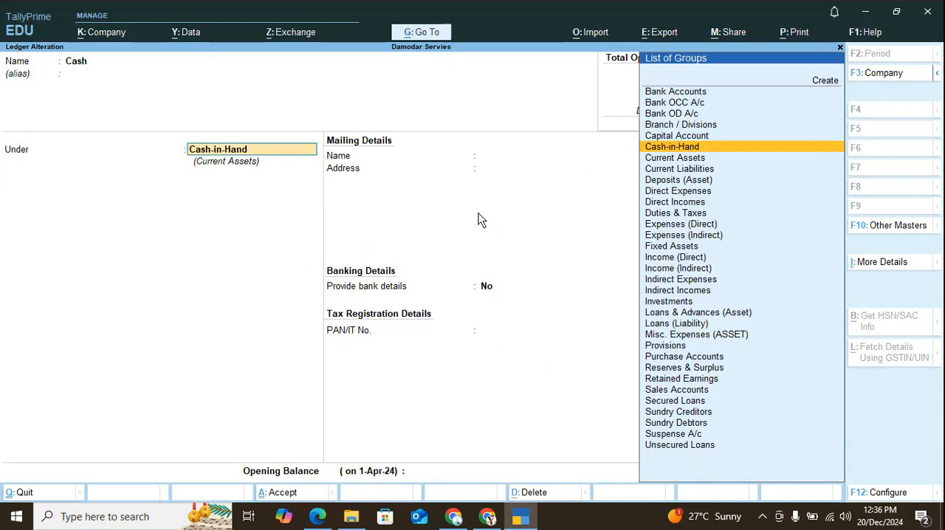
key(Return)
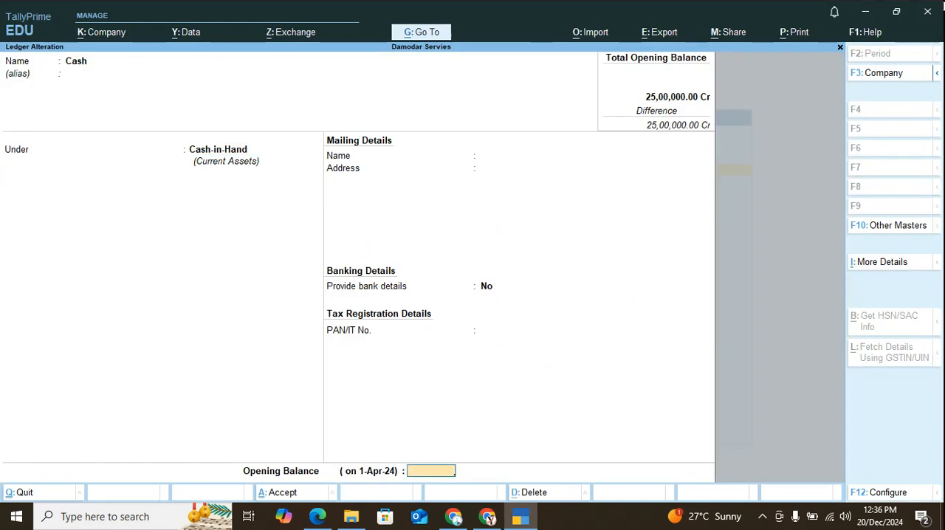
Check the cash-in-hand amount in the PDF balance sheet, set the Cash ledger's opening balance to 250000 and save it.
key(alt+Tab)
scroll(747, 267, down, 5)
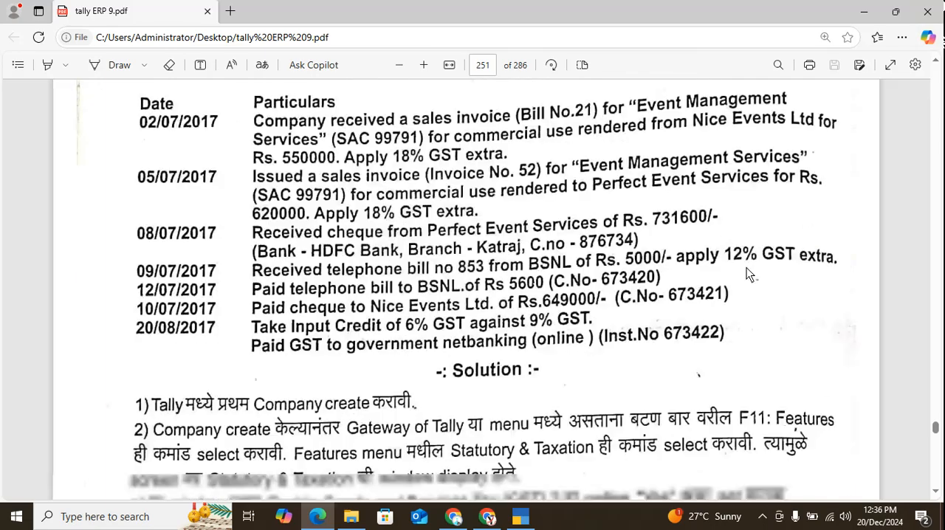
scroll(743, 281, up, 6)
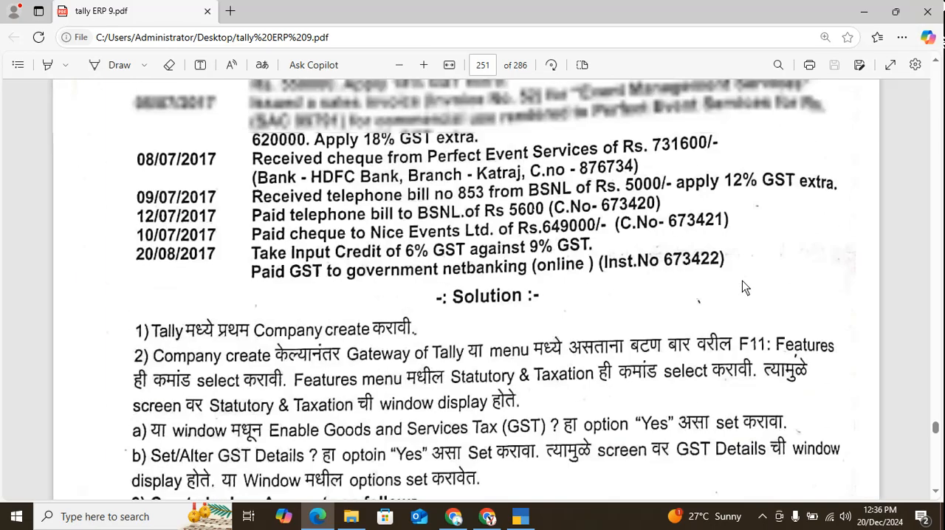
scroll(742, 288, down, 1)
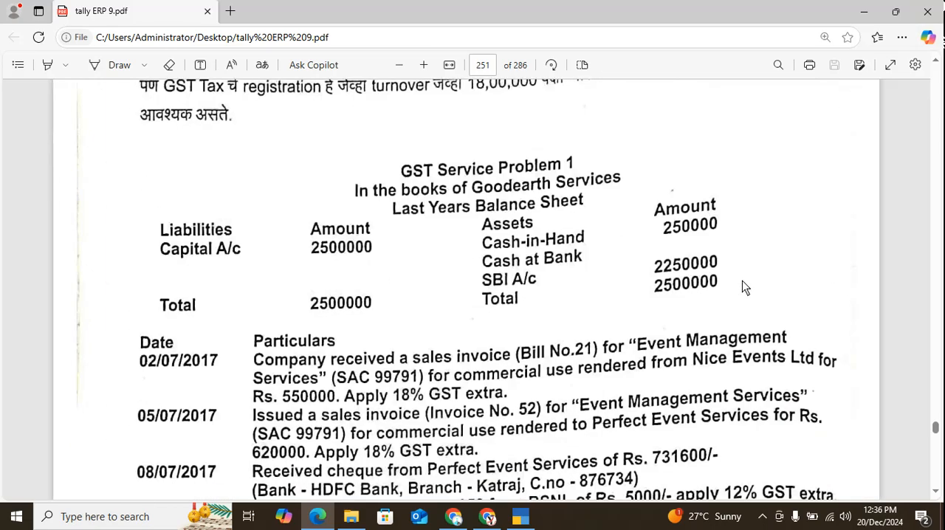
key(alt+Tab)
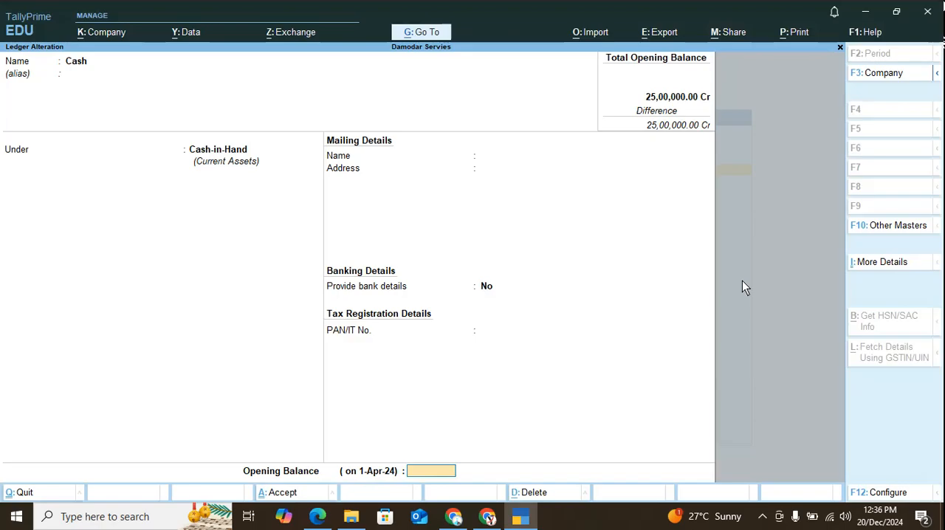
text(250000)
key(Return)
key(Return)
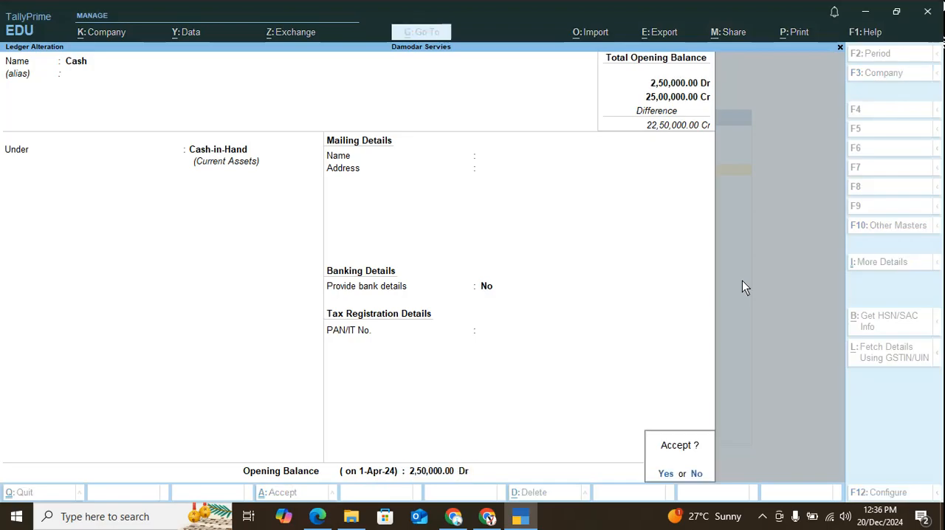
key(Return)
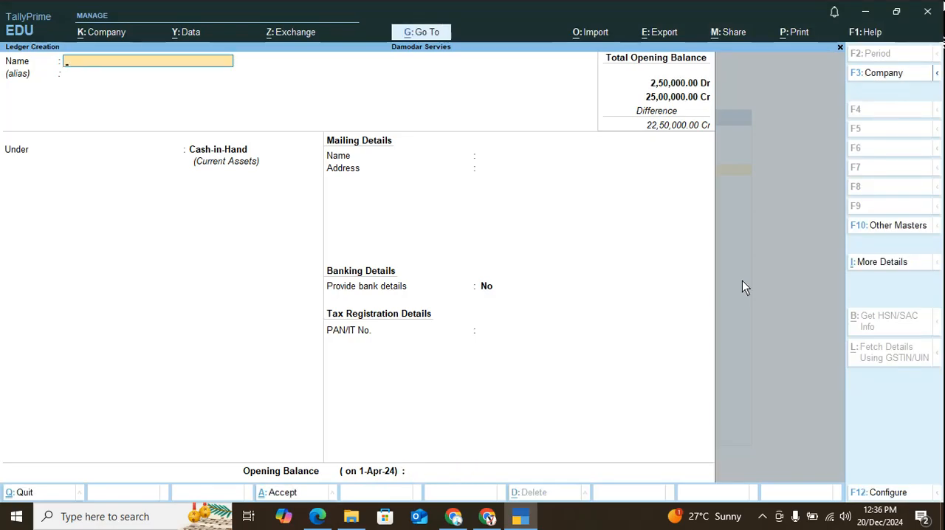
Start a new ledger under Bank Accounts and name it SBI.
text(SIB)
key(Return)
key(Return)
text(B)
key(Return)
key(BackSpace)
key(BackSpace)
key(BackSpace)
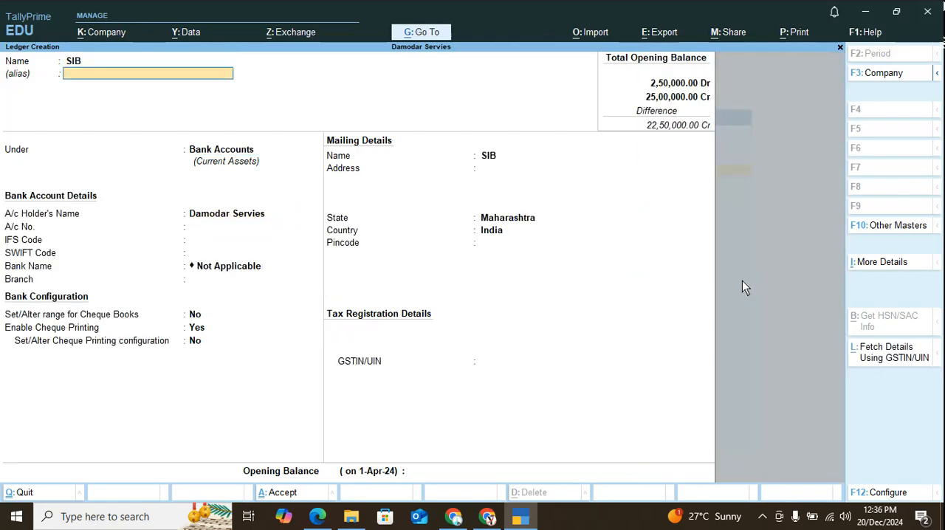
text(SBI)
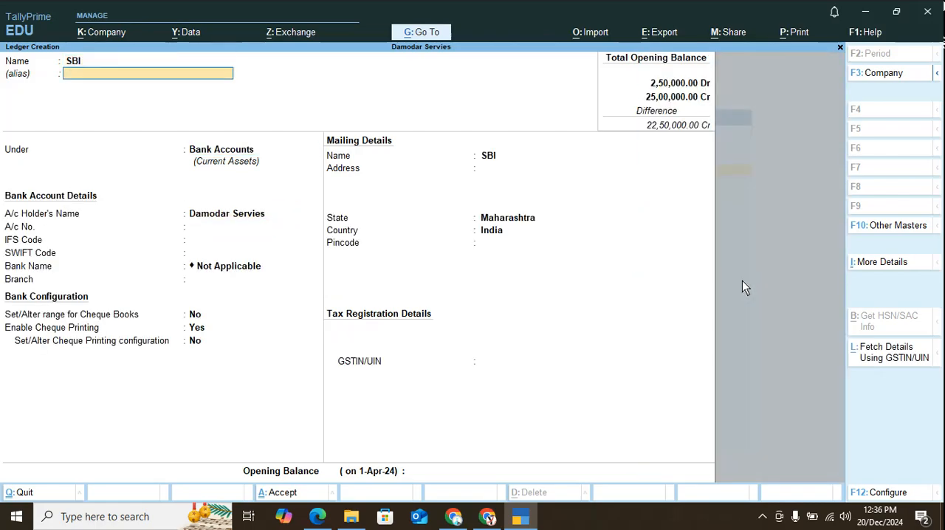
Keep the default bank account, cheque printing, mailing and tax registration details for the SBI ledger.
key(Return)
key(Return)
key(Return)
key(Return)
key(Return)
key(Return)
key(Return)
key(Return)
key(Return)
key(Return)
key(Return)
key(Return)
key(Return)
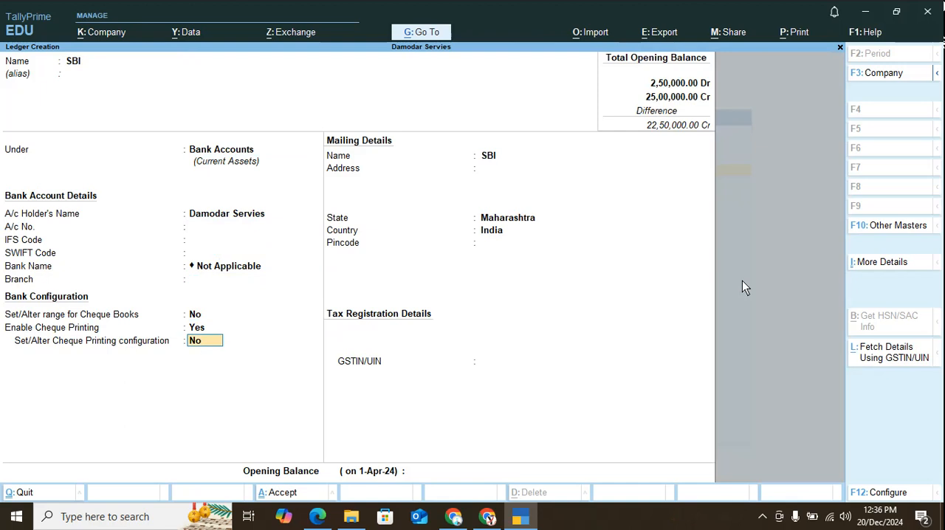
key(Return)
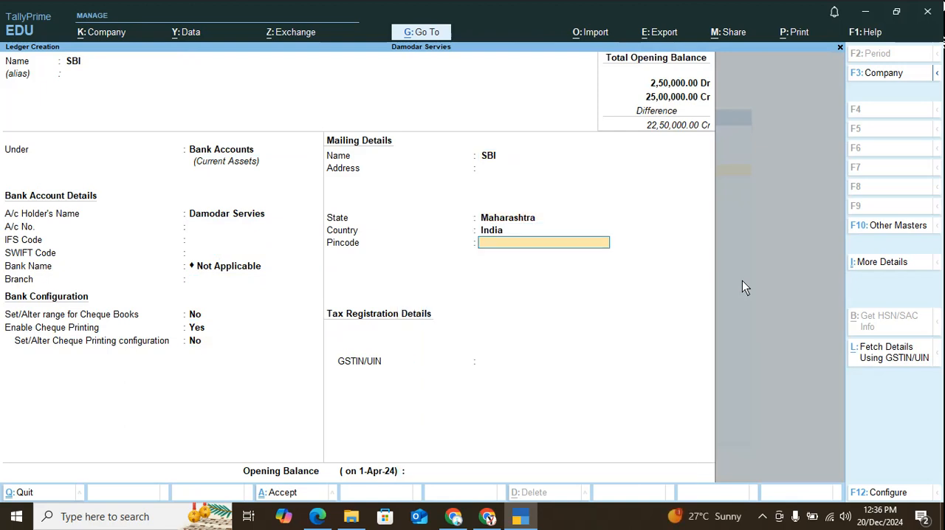
key(Return)
key(Return)
Set the SBI ledger's opening balance to 2250000 and save it.
key(Return)
text(2250000)
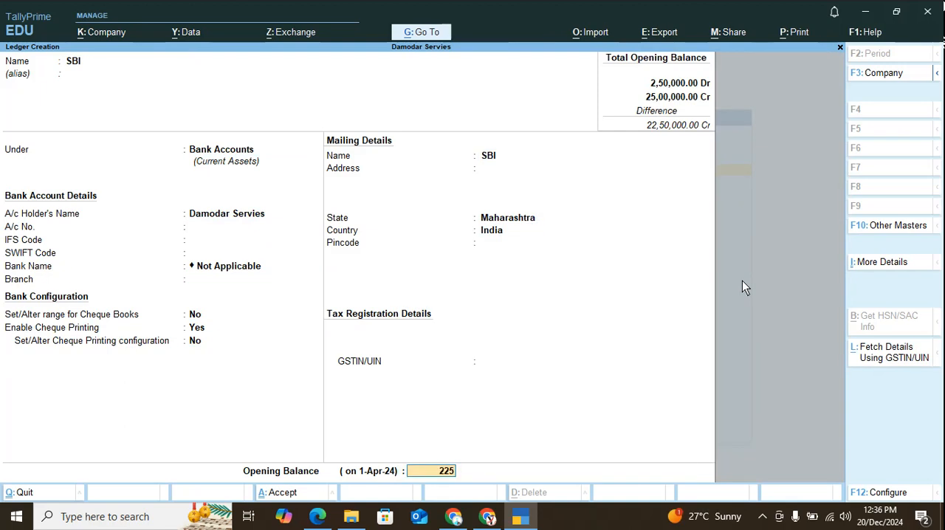
key(Return)
key(Return)
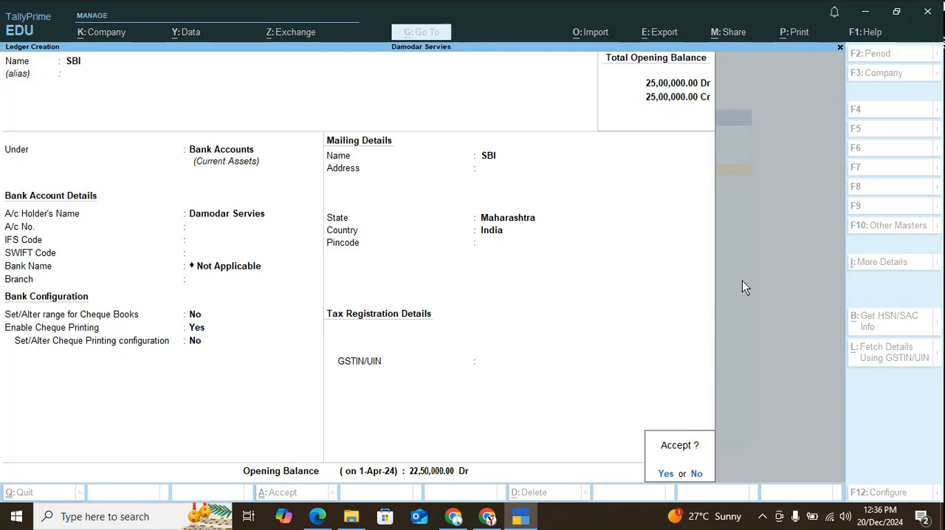
key(Return)
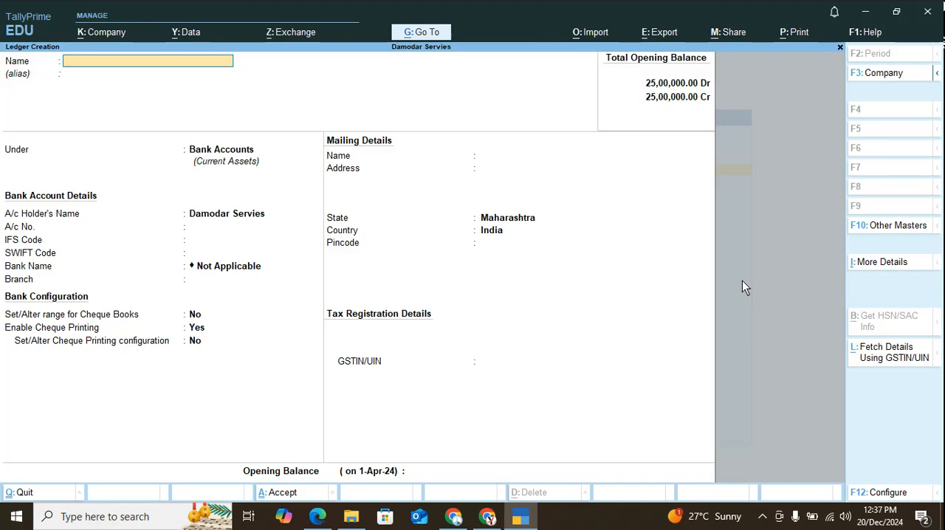
Review the PDF's transactions, the ledger settings table and the purchase and sales voucher entries of GST Service Problem 1.
key(alt+Tab)
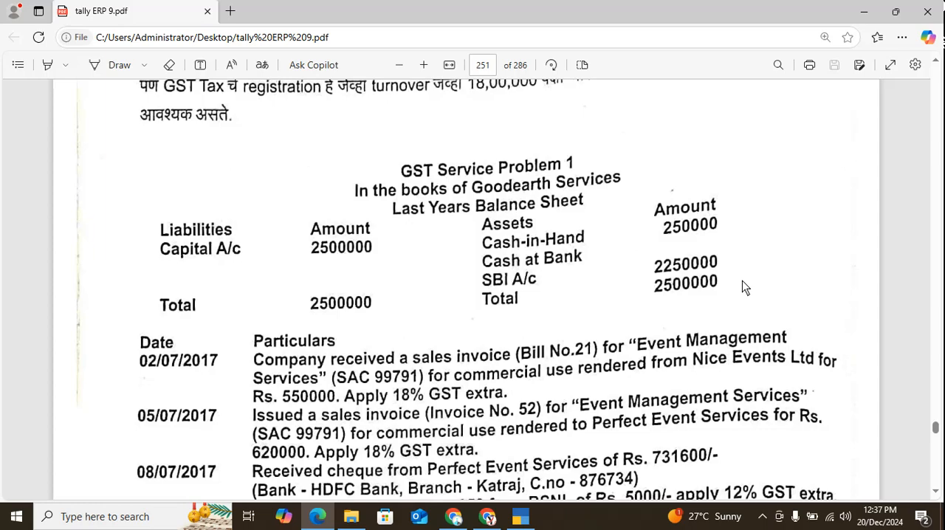
scroll(464, 360, down, 12)
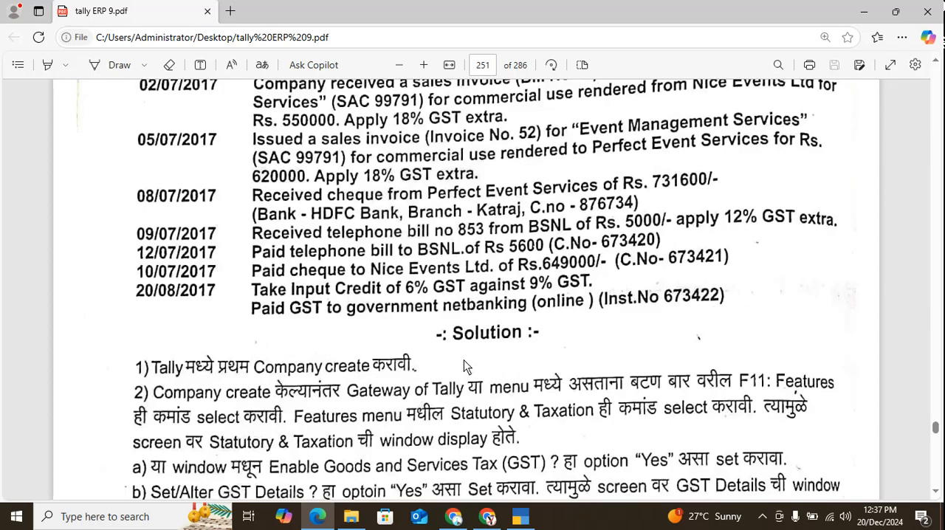
scroll(463, 360, down, 3)
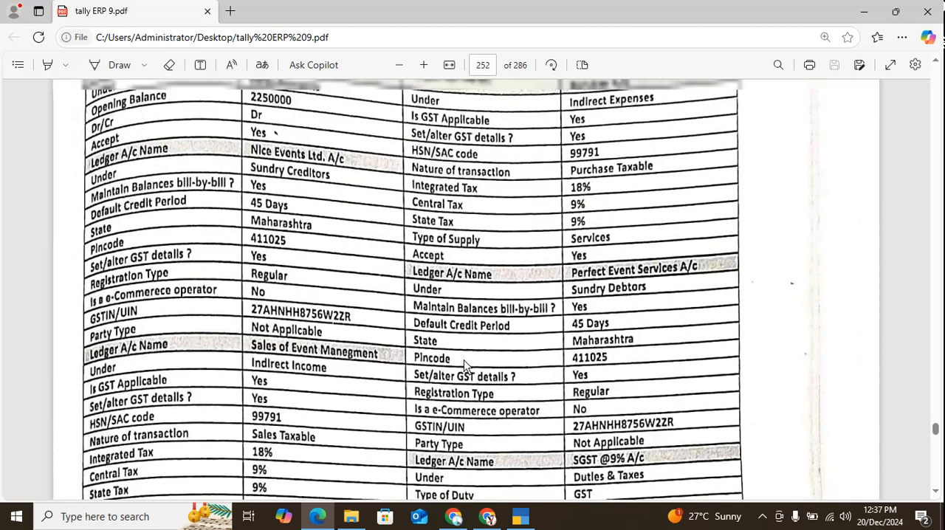
scroll(464, 359, up, 5)
scroll(464, 360, down, 15)
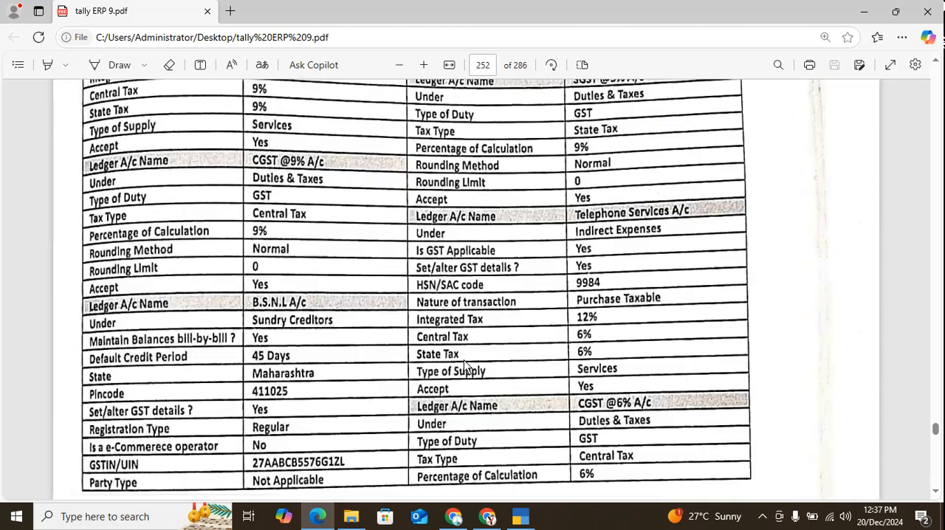
scroll(463, 362, down, 3)
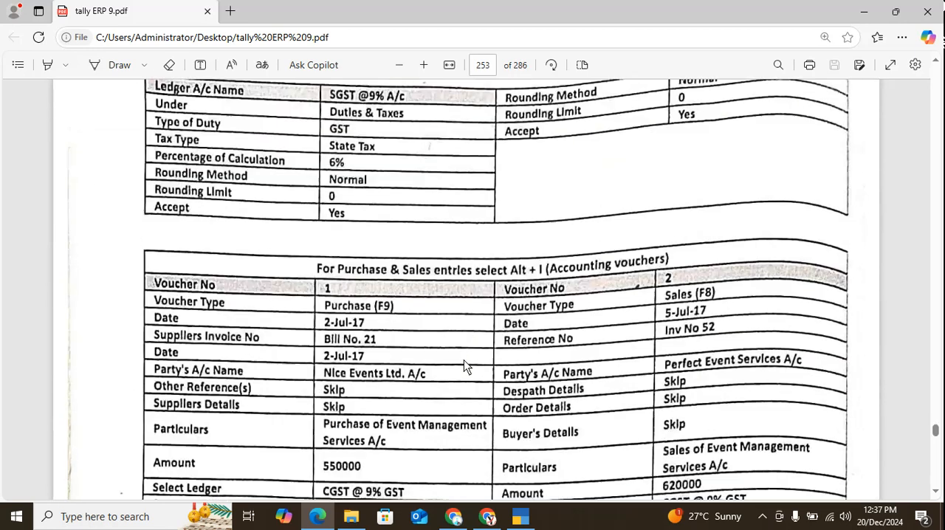
key(alt+Tab)
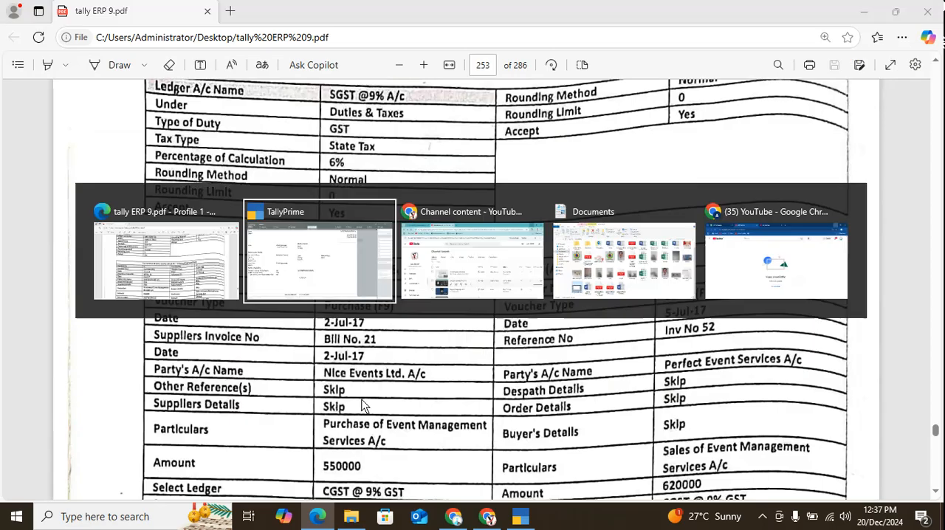
key(alt+Tab)
scroll(364, 399, up, 20)
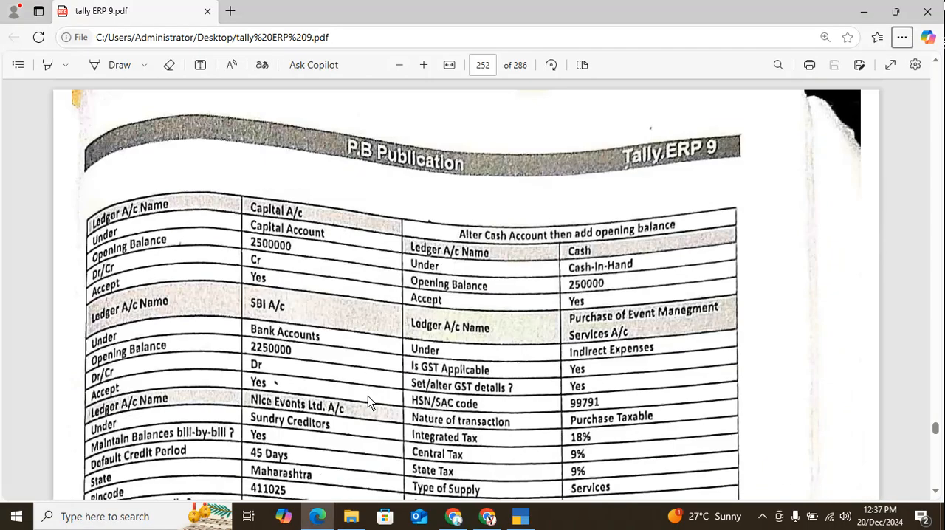
key(alt+Tab)
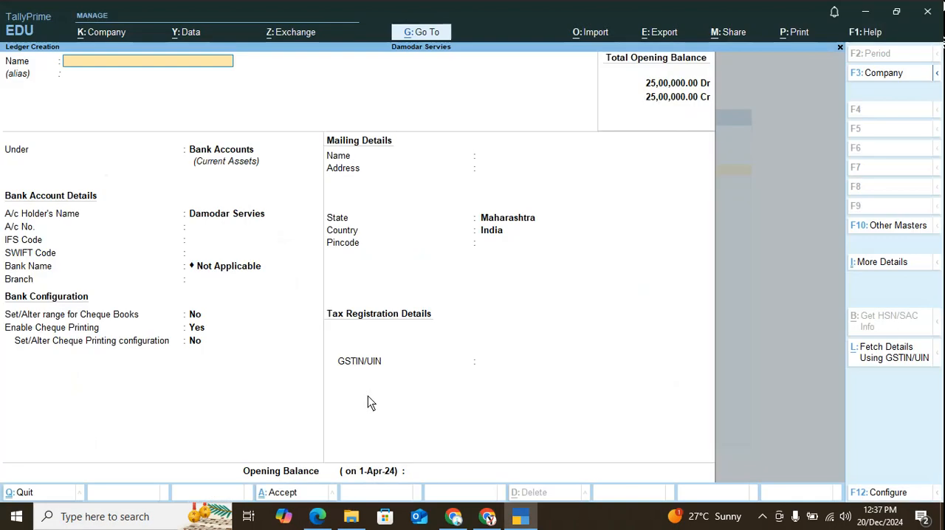
key(alt+Tab)
key(Tab)
key(Tab)
key(Tab)
key(Tab)
key(Tab)
key(Tab)
key(Tab)
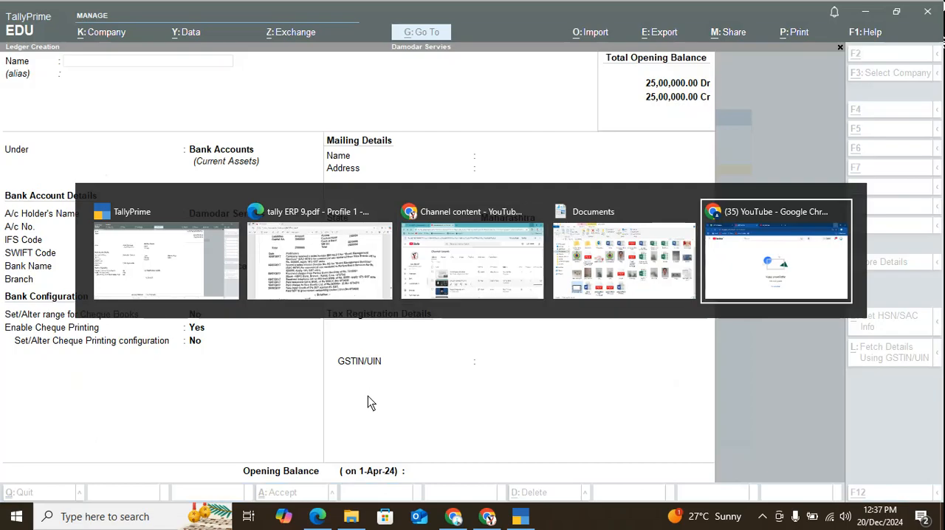
key(Tab)
key(Tab)
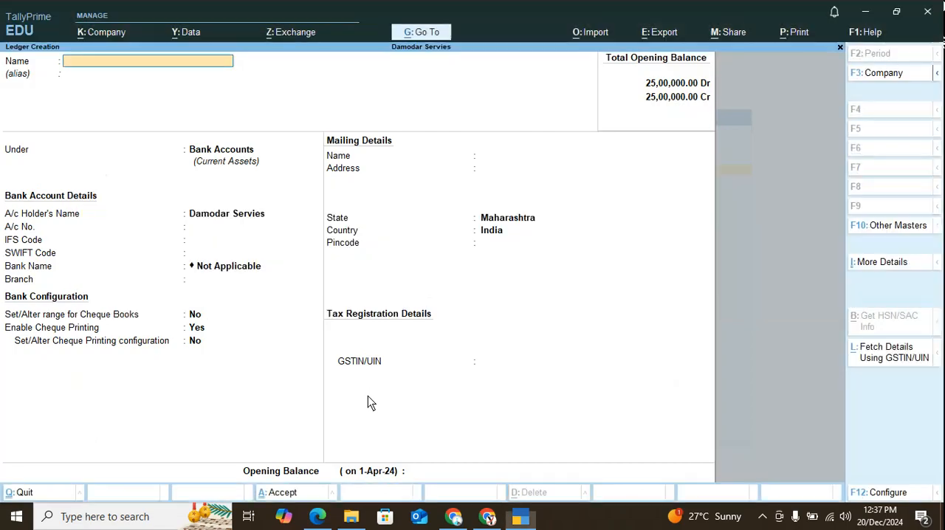
Leave ledger creation and start a Purchase voucher with supplier invoice number 21 dated 1-Apr-24.
key(Escape)
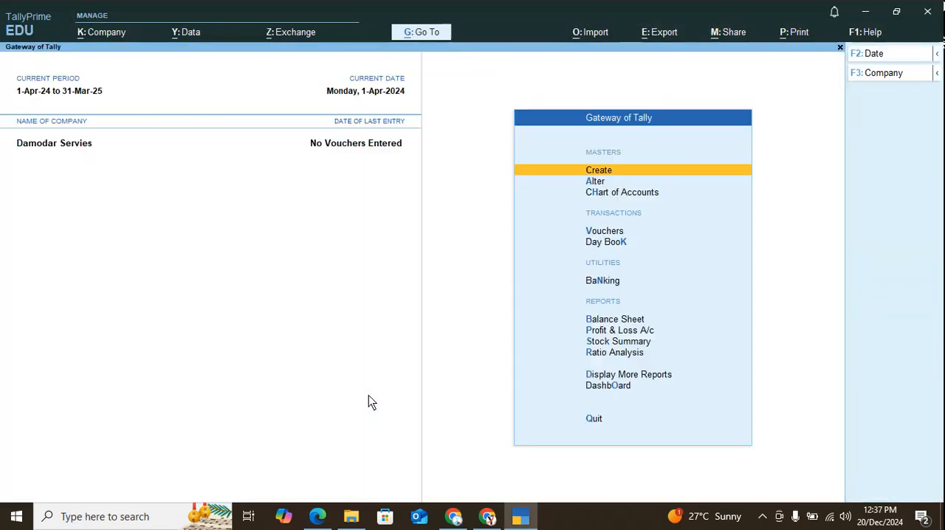
key(v)
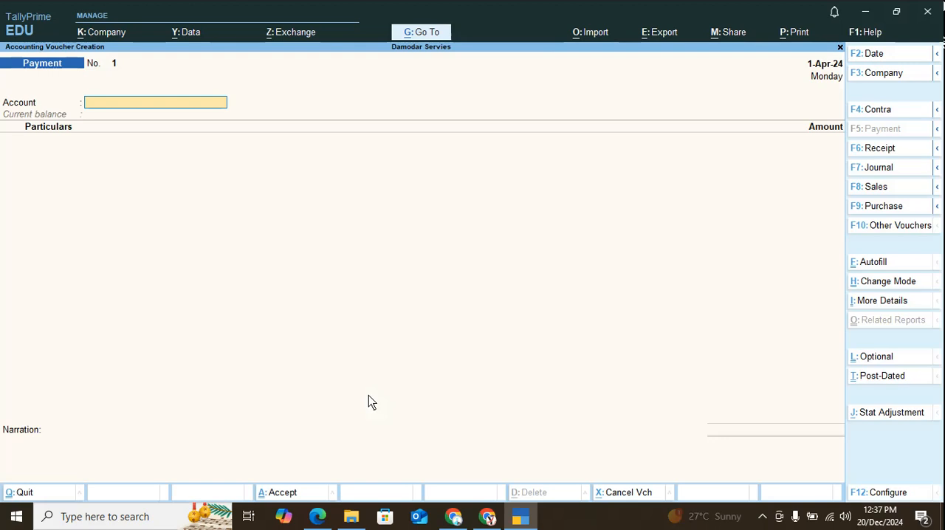
key(F9)
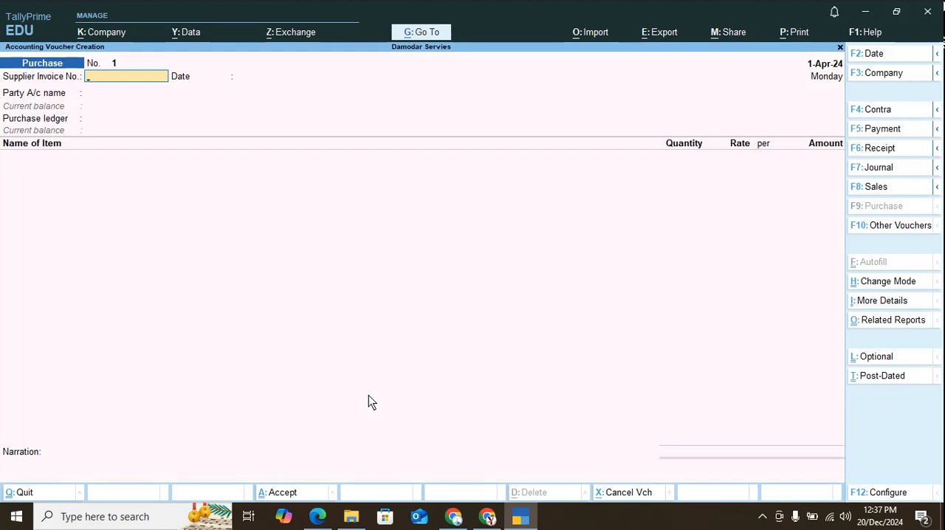
text(21)
key(Return)
key(Return)
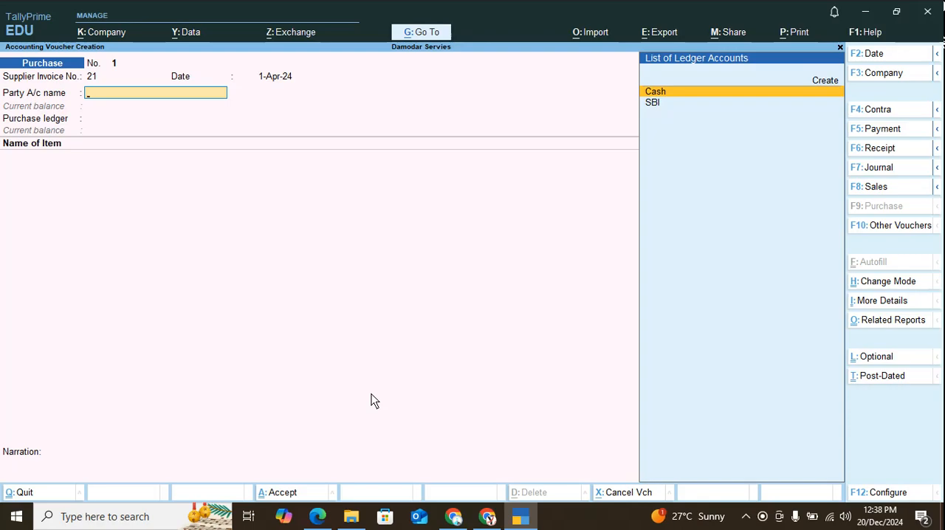
Create a new party ledger from the purchase voucher and name it Nice Event LTD.
key(alt+c)
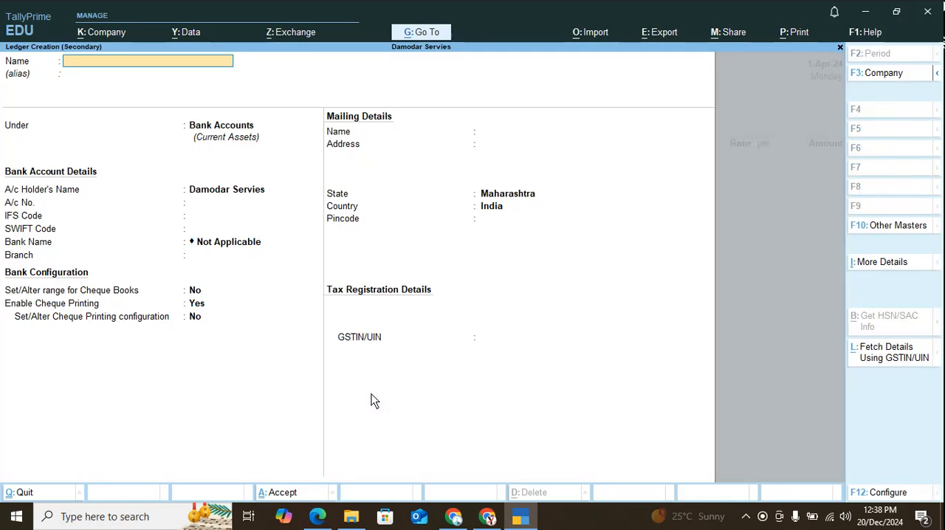
text(Nice Eve)
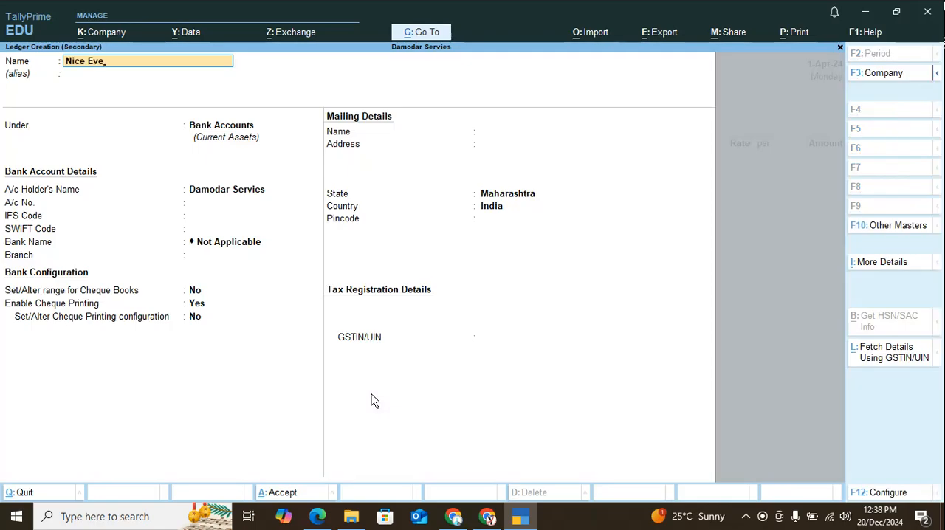
text(nt )
text(TL)
key(BackSpace)
key(BackSpace)
text(LTD)
key(Return)
Place the Nice Event LTD ledger under Sundry Creditors with bill-by-bill balances maintained, keep the other defaults and save it as the party.
key(Return)
text(S)
key(Up)
key(Up)
key(Up)
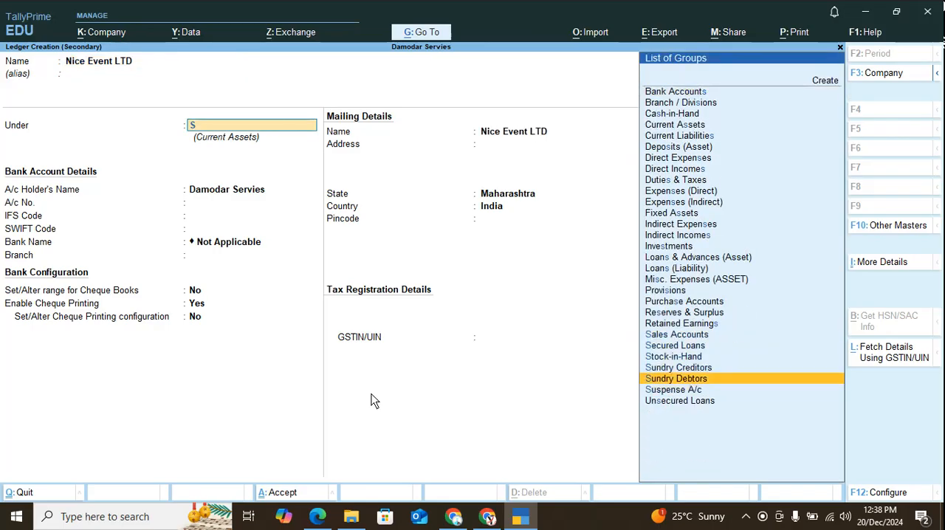
key(Return)
key(Return)
key(Return)
key(Return)
key(Return)
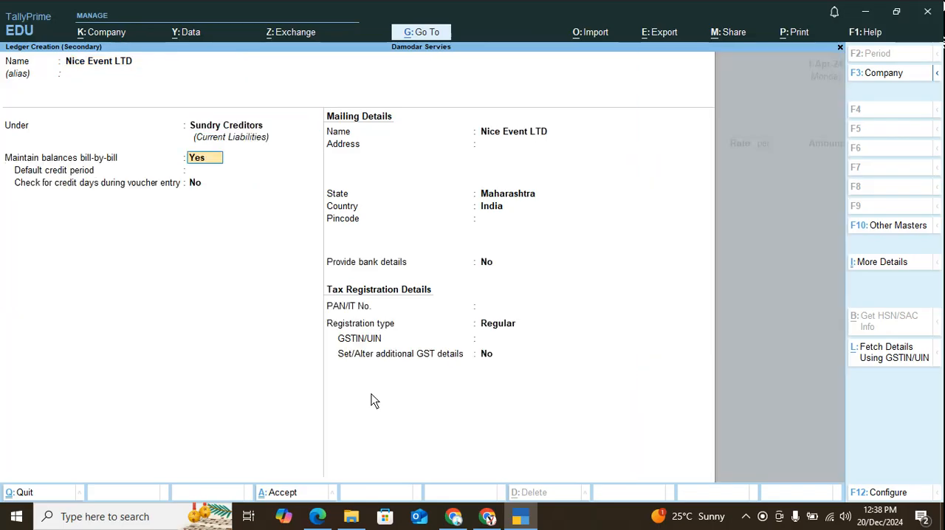
key(Return)
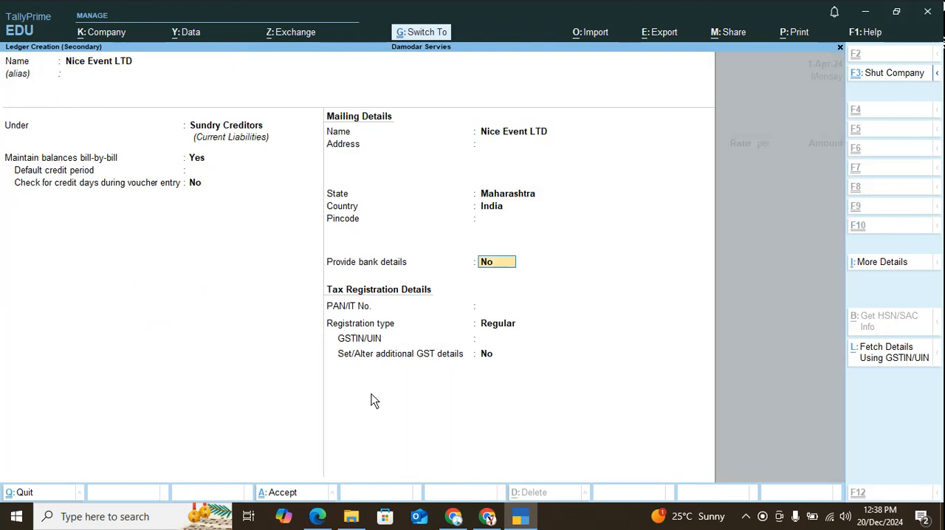
key(ctrl+a)
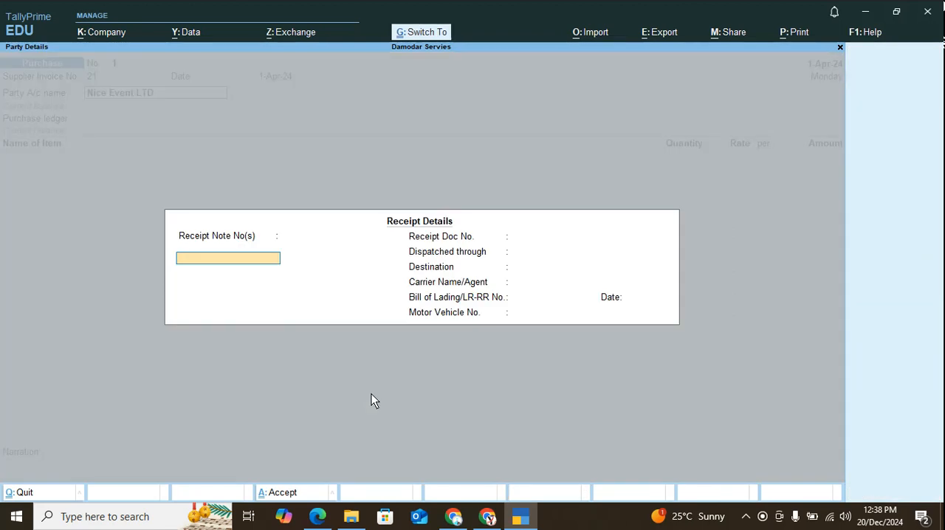
Leave the receipt details blank and accept the party details for Nice Event LTD.
key(Escape)
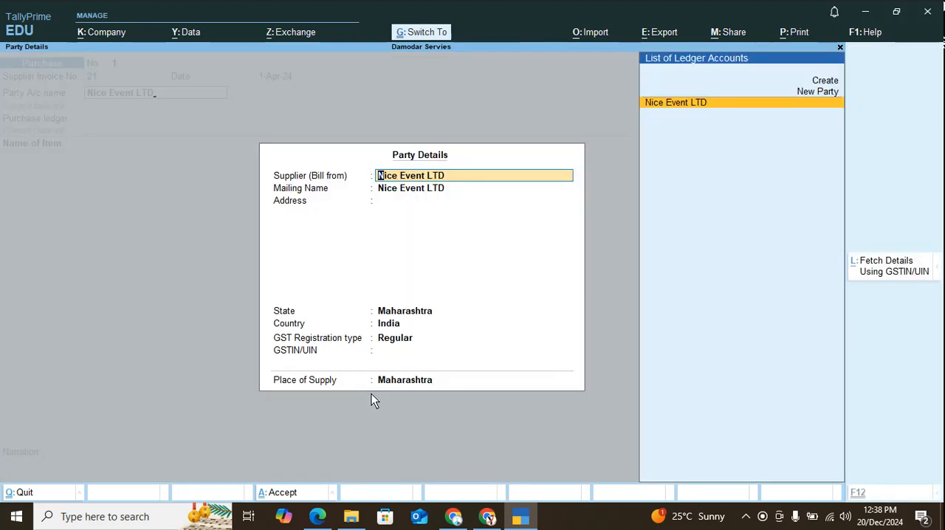
key(ctrl+a)
key(alt+c)
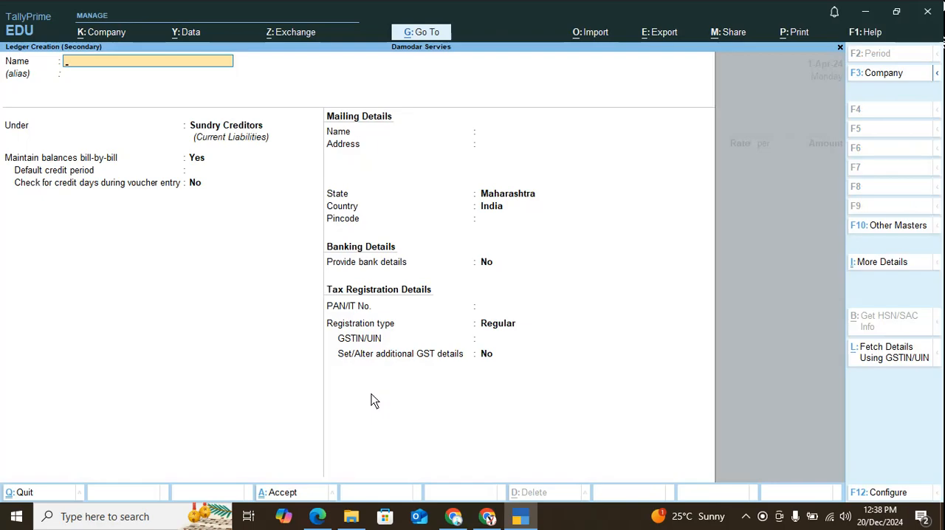
key(Escape)
key(y)
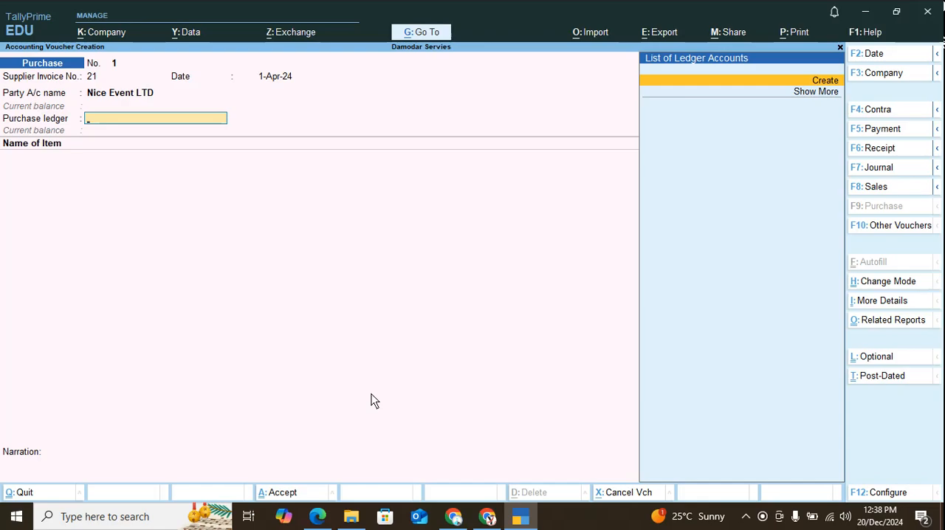
Create a new purchase ledger from the voucher and name it Purchase Event Mangement Servies.
key(alt+c)
text(Purchas)
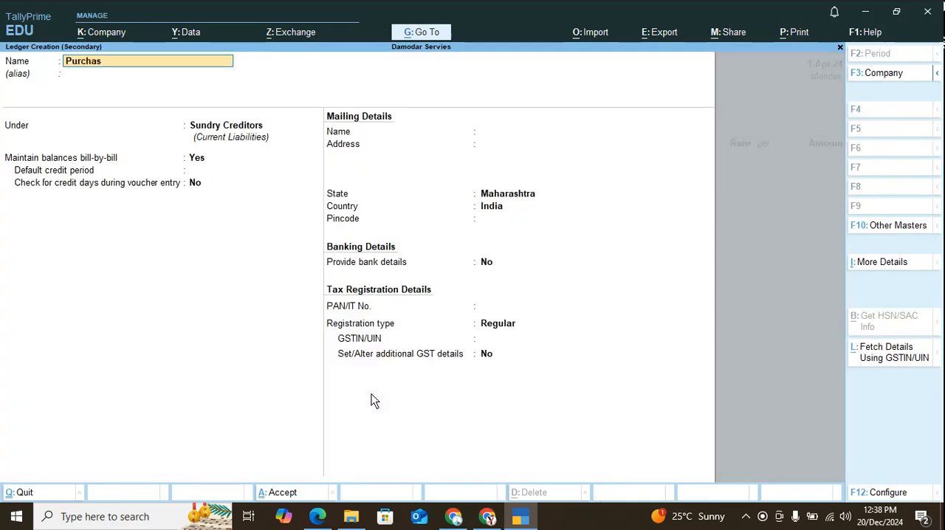
text(e Event Mangement)
text( Servi)
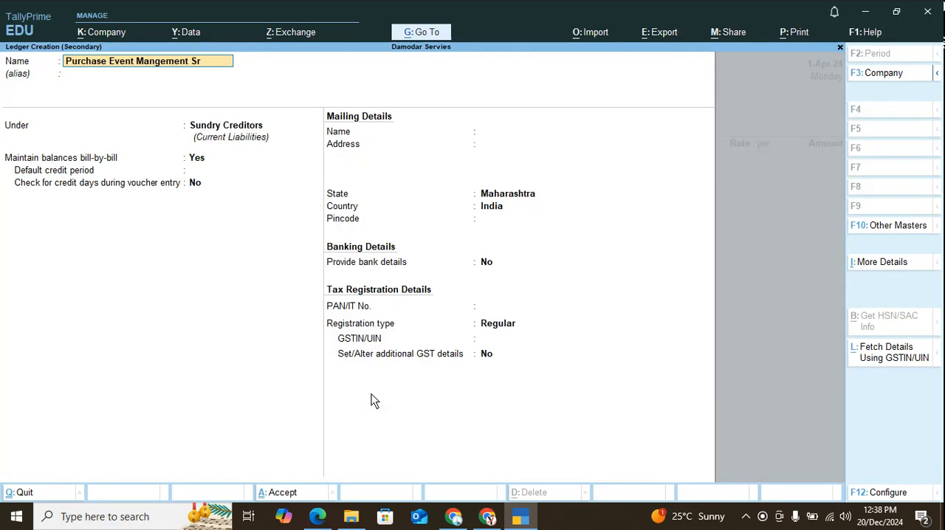
text(es)
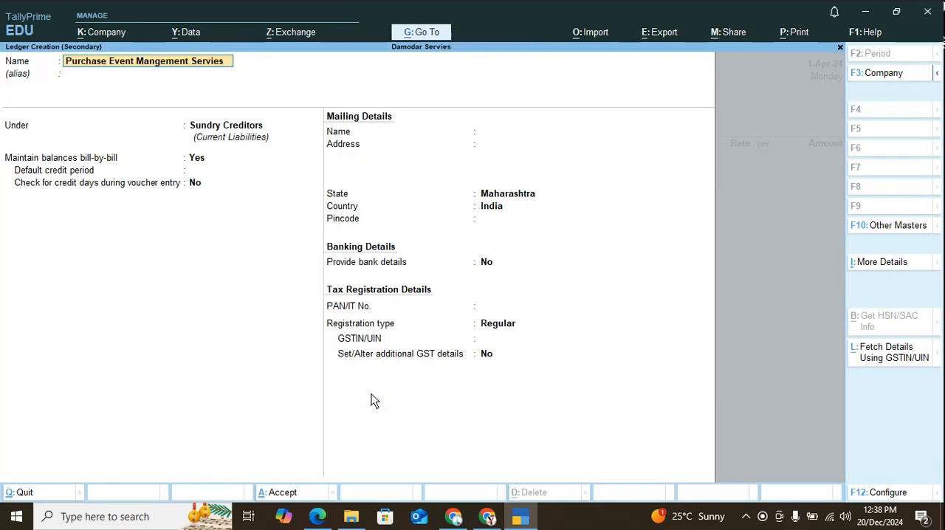
Place the Purchase Event Mangement Servies ledger under the Indirect Expenses group.
key(Return)
key(BackSpace)
key(Down)
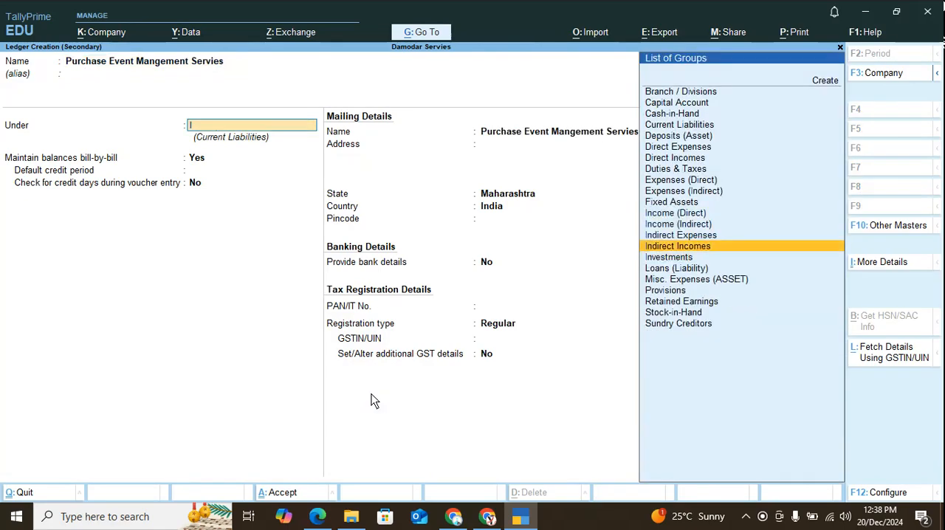
key(Up)
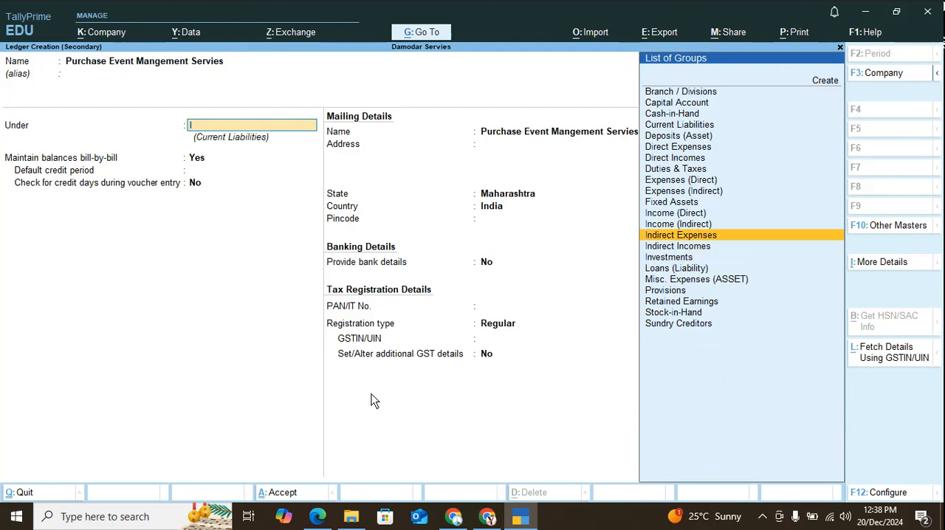
key(Return)
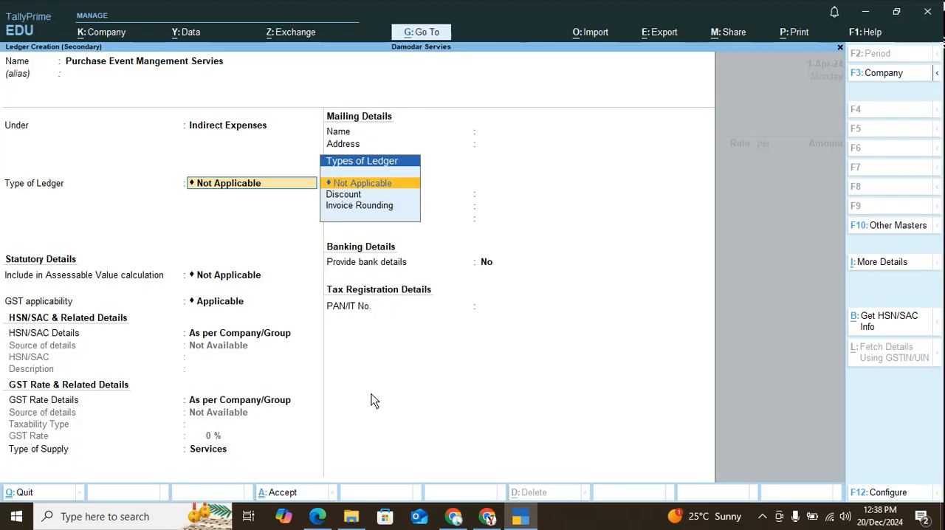
key(BackSpace)
key(BackSpace)
key(BackSpace)
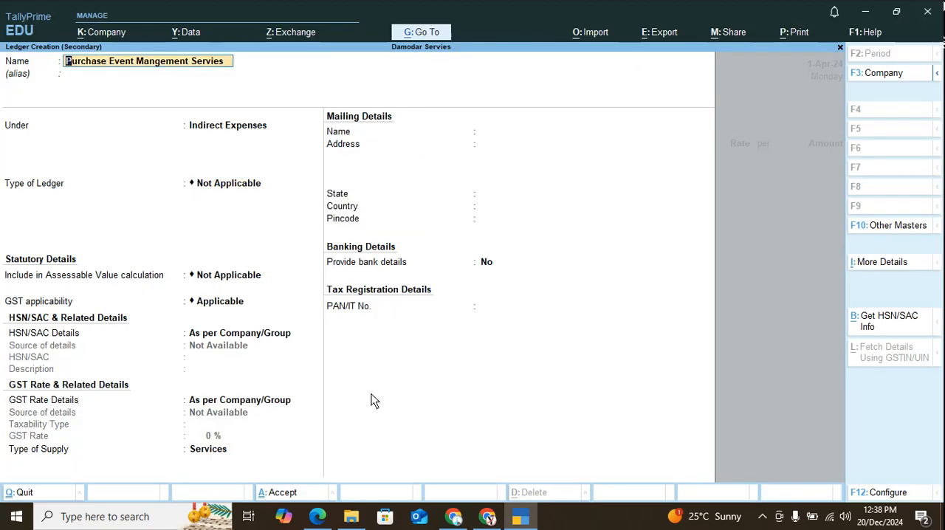
key(Return)
key(Return)
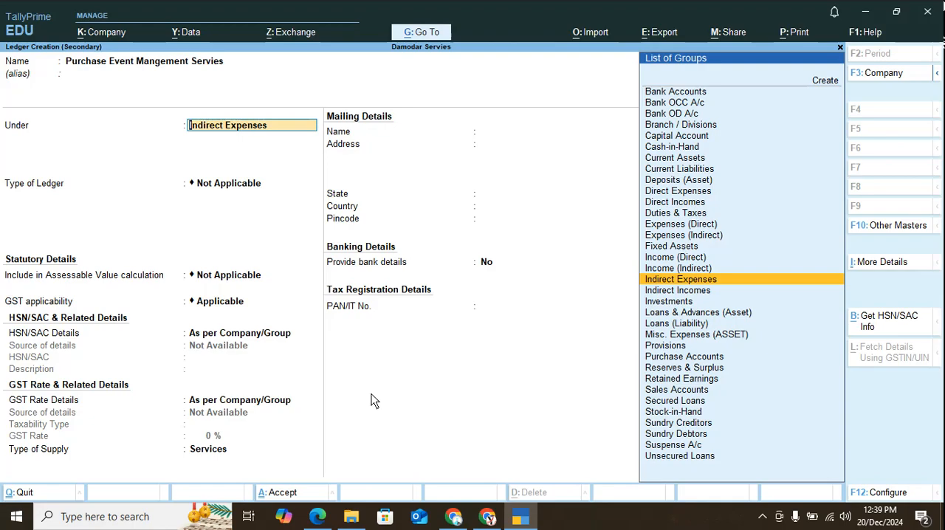
Keep GST applicable for the purchase ledger and specify its HSN/SAC details with code 99791.
key(Return)
key(Return)
key(Return)
key(Return)
key(Down)
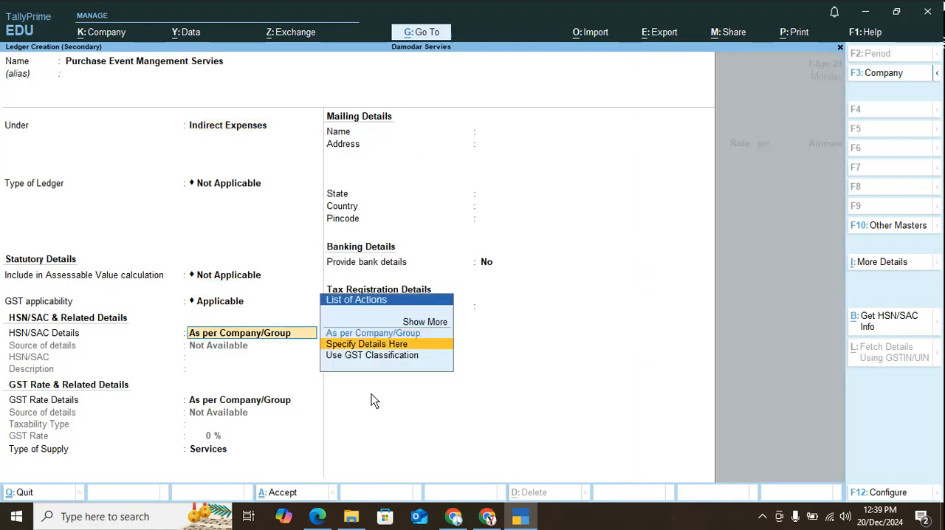
key(Return)
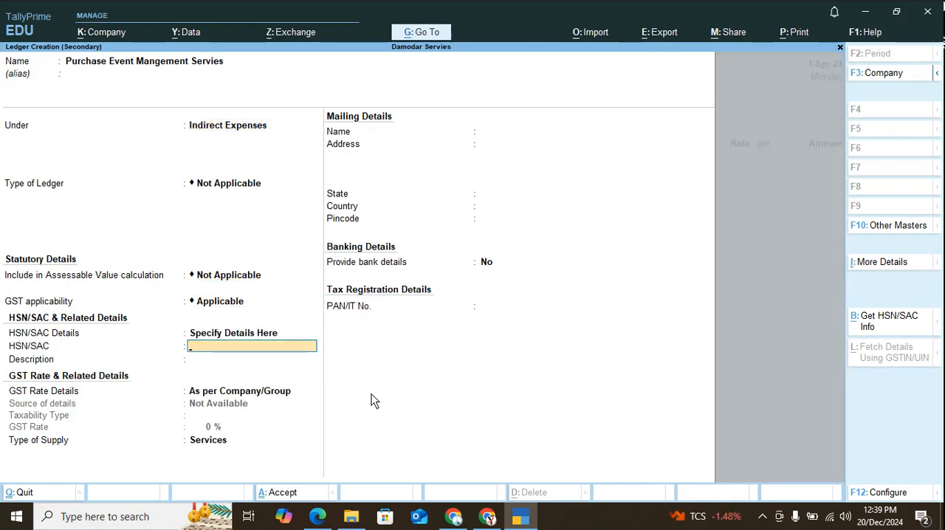
text(99791)
key(Return)
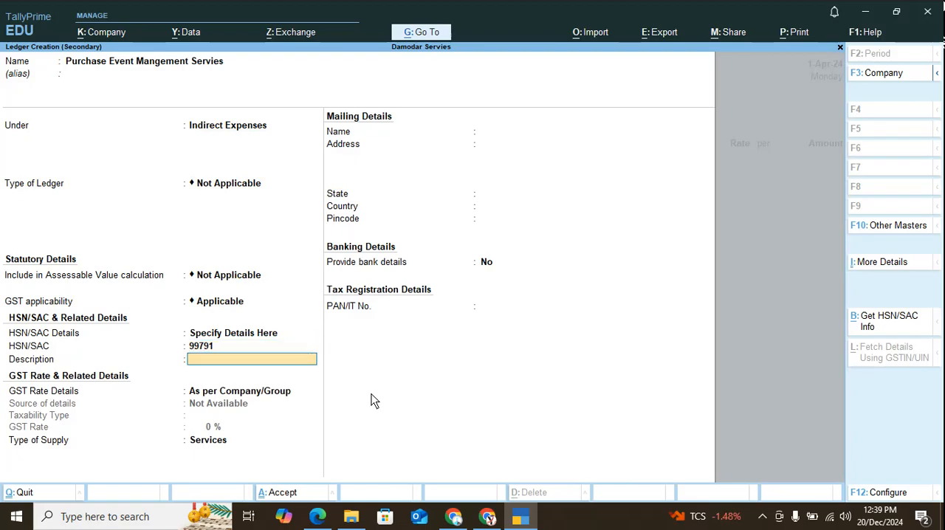
Specify the ledger's GST rate as taxable at 18% with Services as the type of supply, and save the ledger.
key(Return)
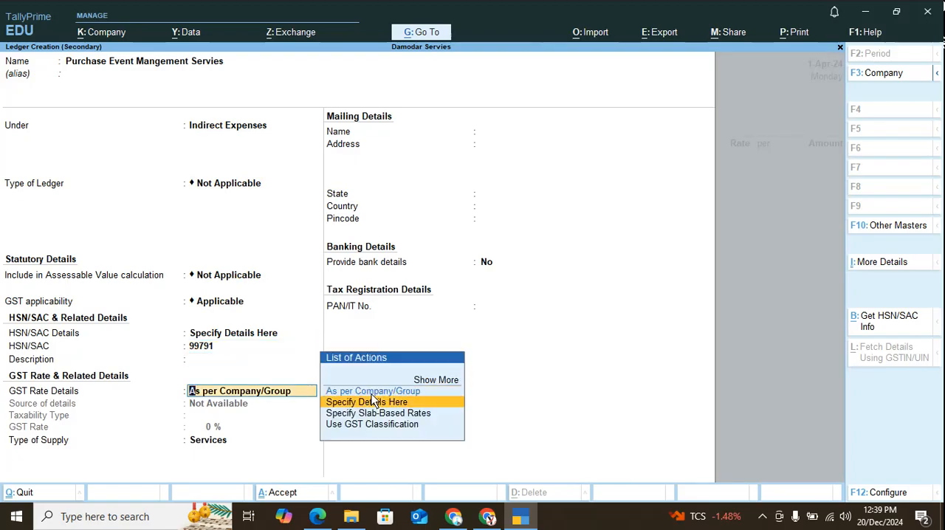
click(373, 401)
key(Return)
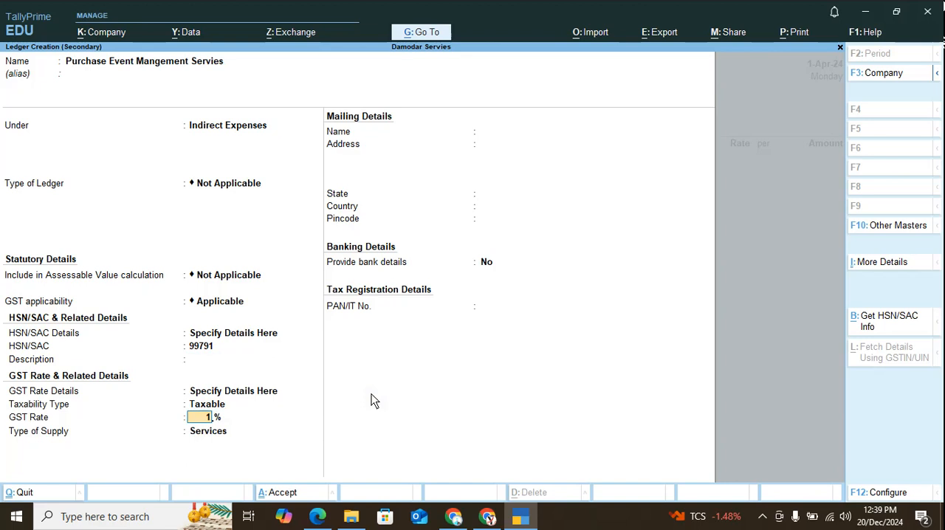
text(18)
key(Return)
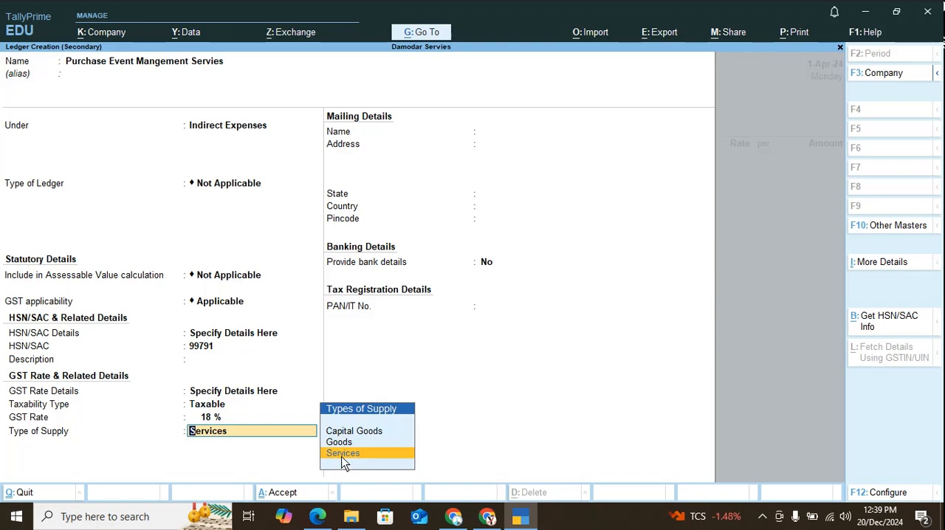
key(Return)
key(BackSpace)
key(Return)
key(Return)
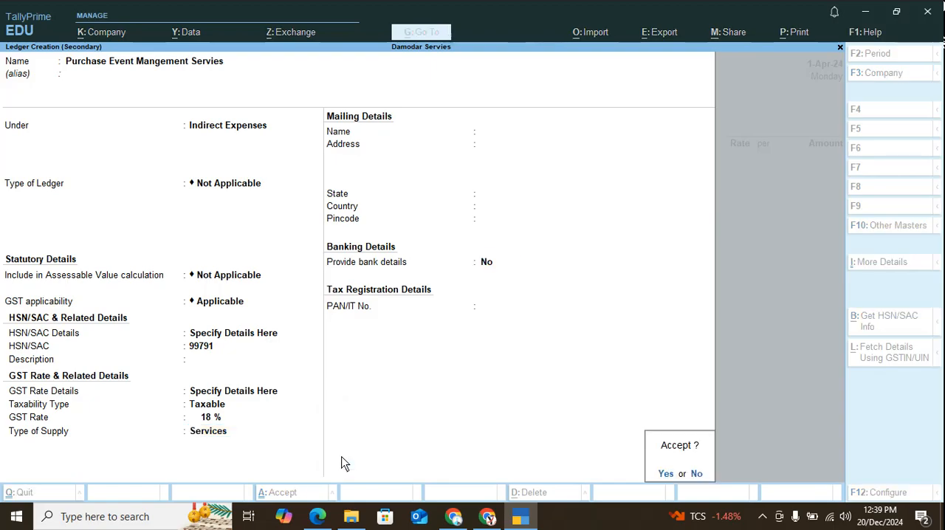
key(Return)
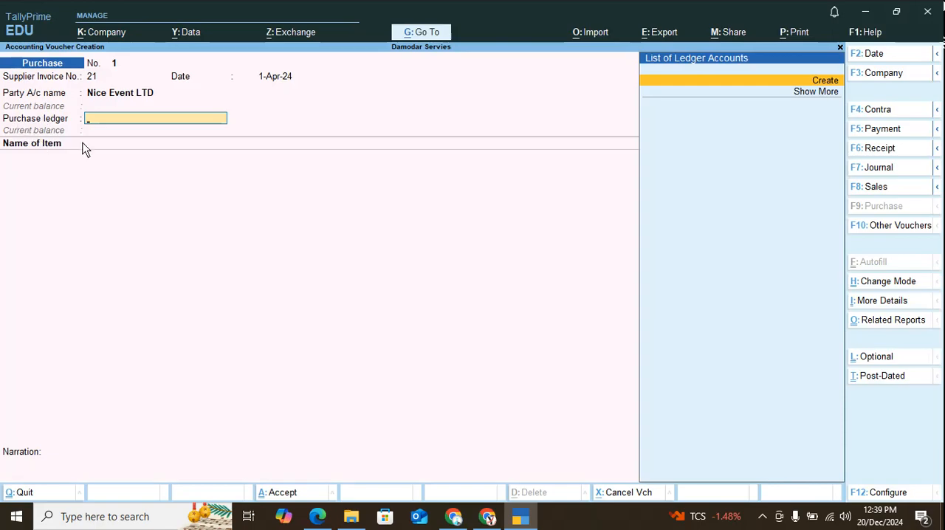
Configure the purchase voucher not to select a common ledger account for item allocation.
key(F12)
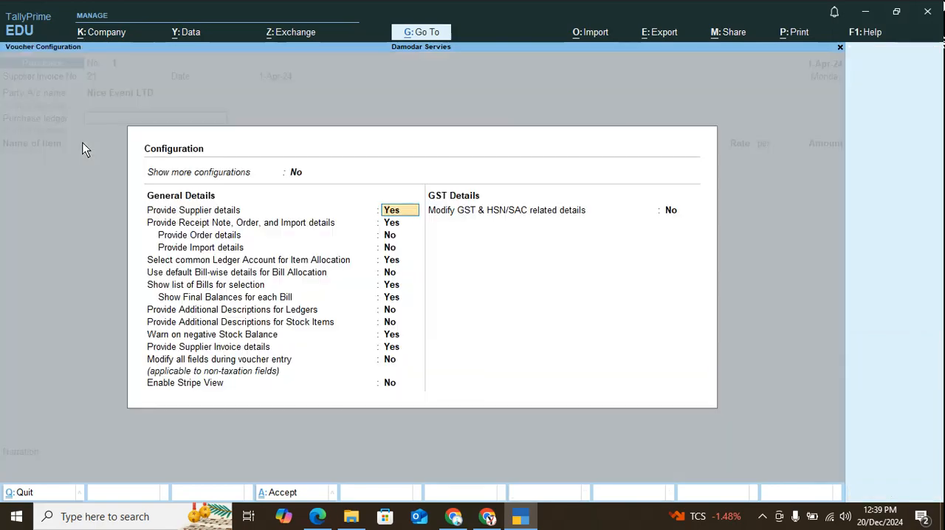
click(392, 263)
text(no)
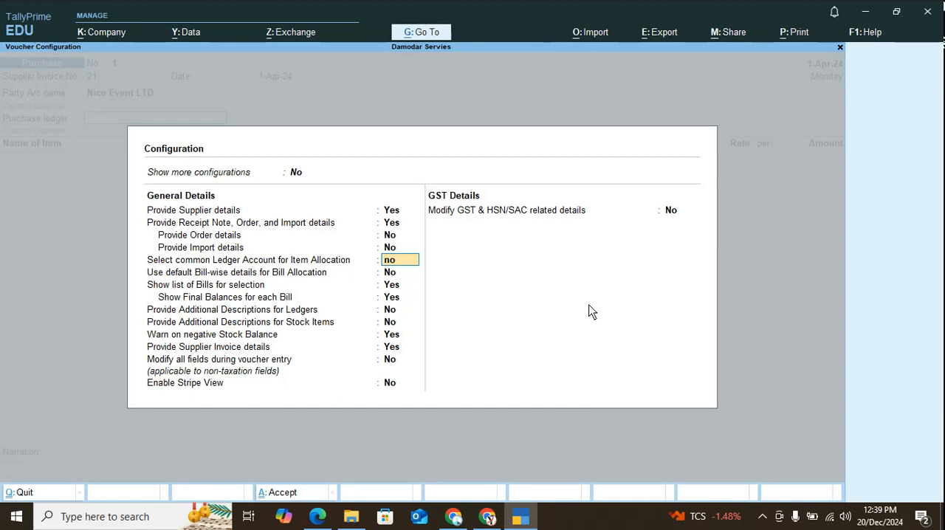
key(Return)
key(ctrl+a)
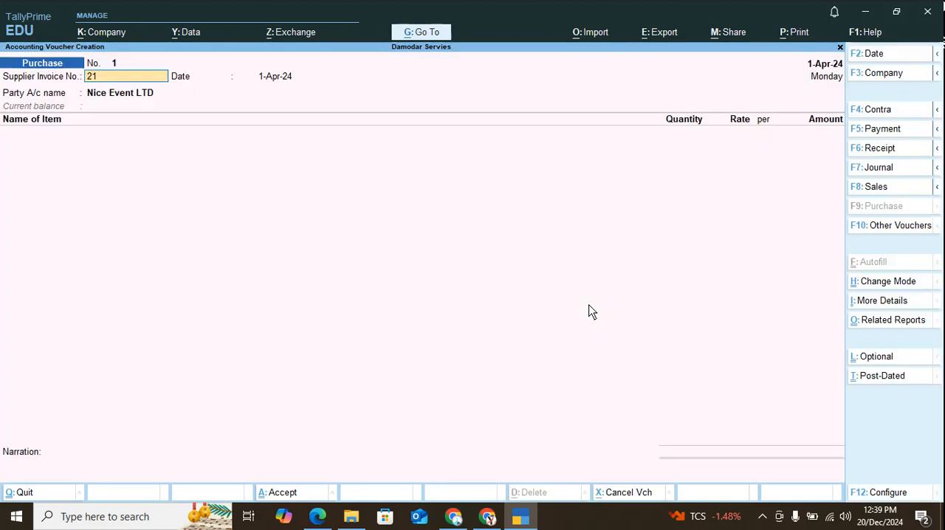
Keep the invoice number, date and Nice Event LTD party details, and end the item list without adding a stock item.
key(Return)
key(Return)
key(Return)
key(Return)
key(Return)
key(Return)
key(Return)
key(Return)
key(Return)
key(Return)
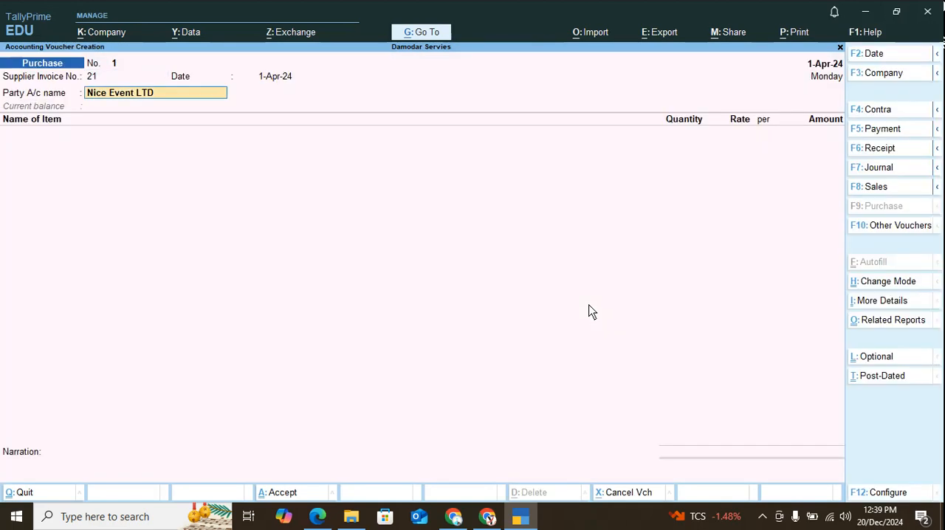
key(Return)
key(Return)
key(Return)
key(Return)
key(Return)
key(Return)
key(Return)
key(Return)
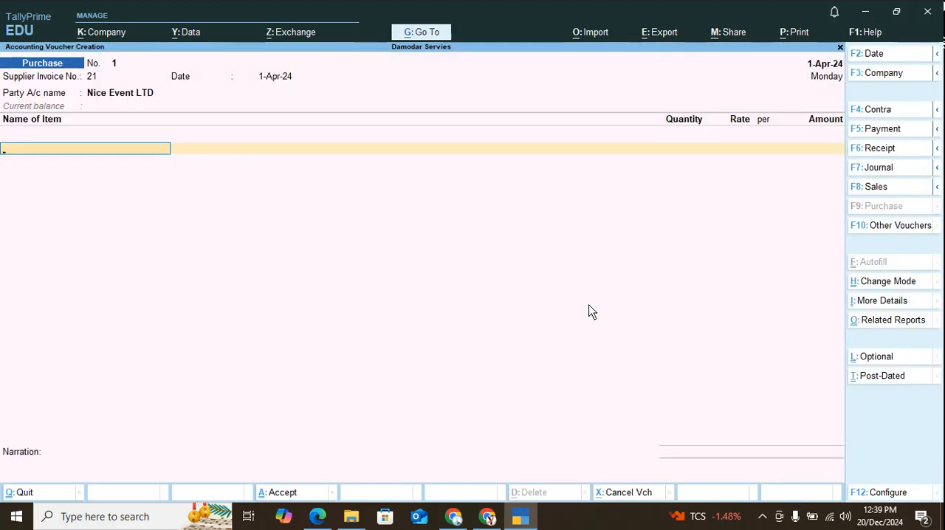
key(BackSpace)
click(36, 140)
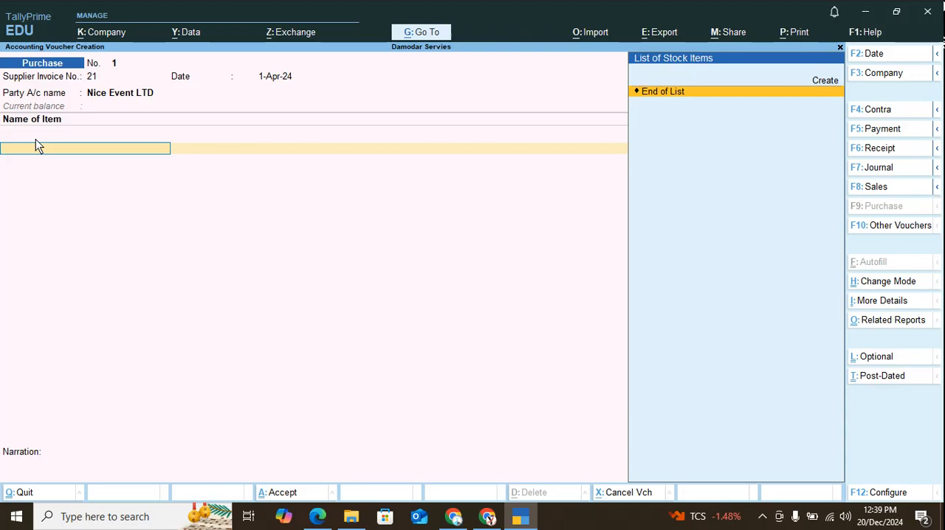
key(Return)
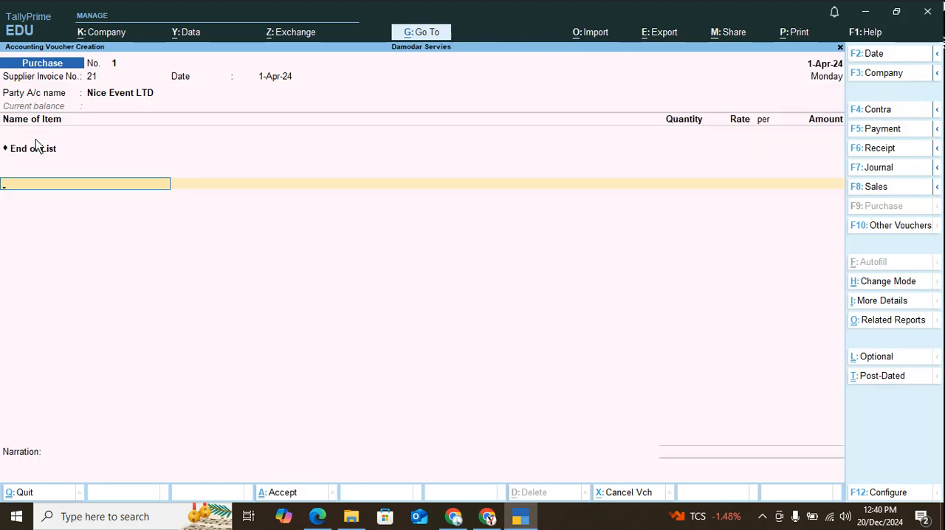
Add the Purchase Event Mangement Servies ledger to the voucher with an amount of 5,50,000.
text(P)
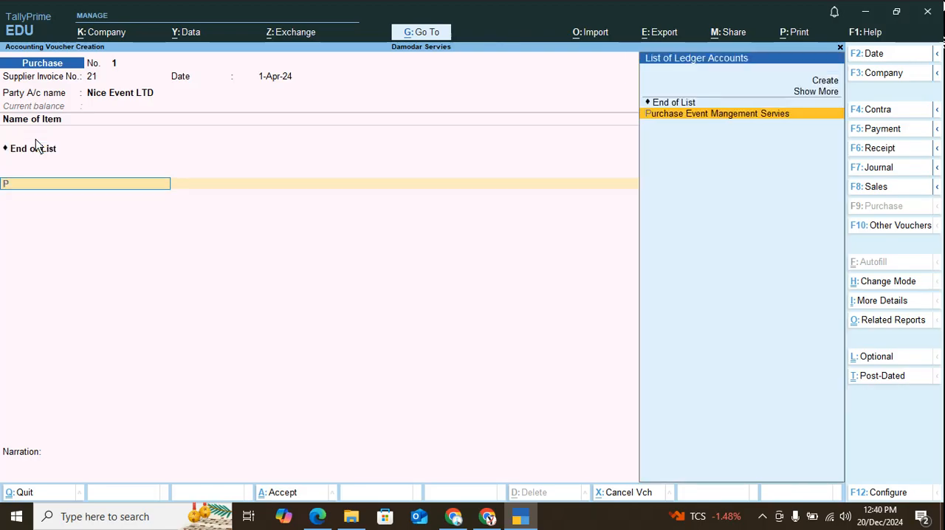
key(Return)
key(BackSpace)
key(BackSpace)
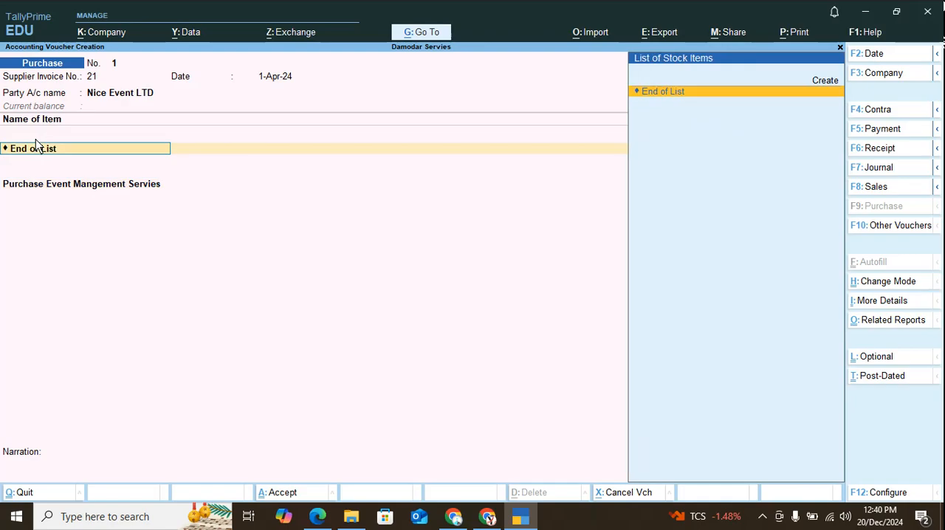
key(Return)
key(Return)
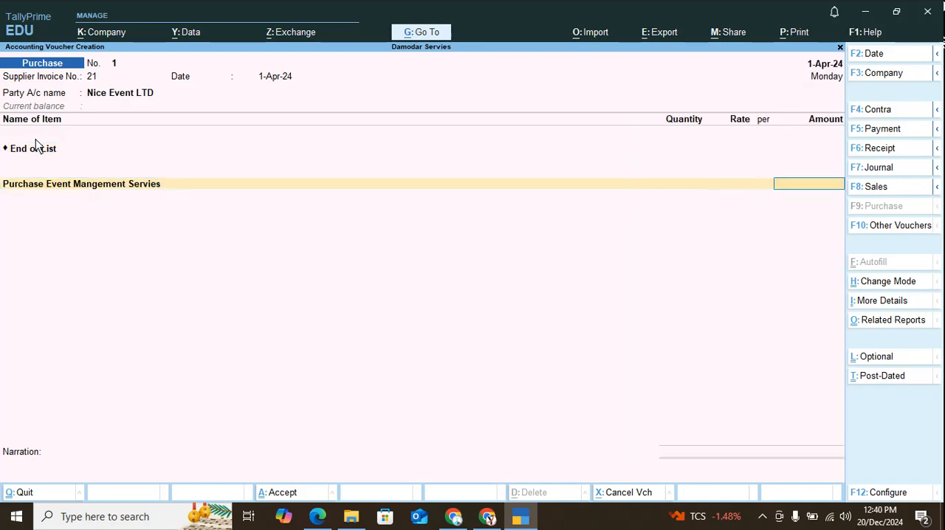
text(5,50,00)
text(0000)
key(Return)
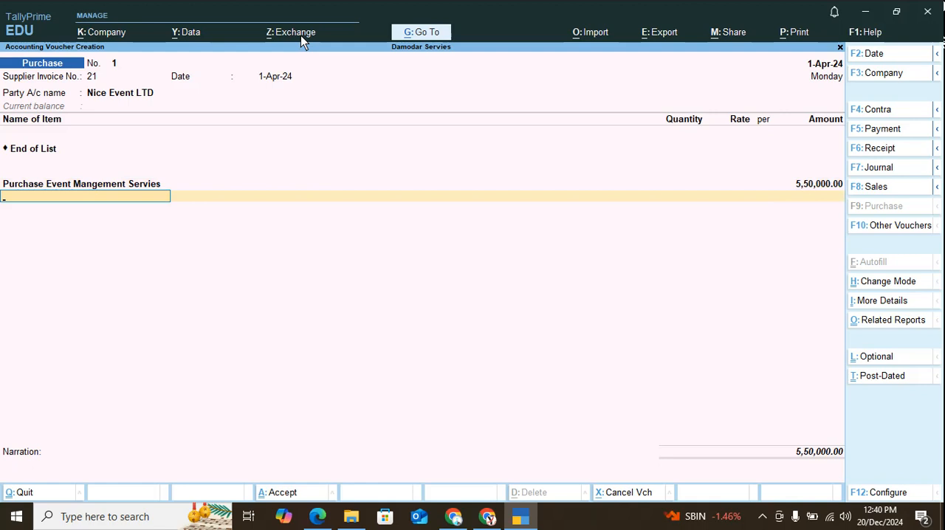
Create a tax ledger named CGST @ 9% from the voucher and place it under Duties & Taxes.
key(alt+c)
text(CGST @)
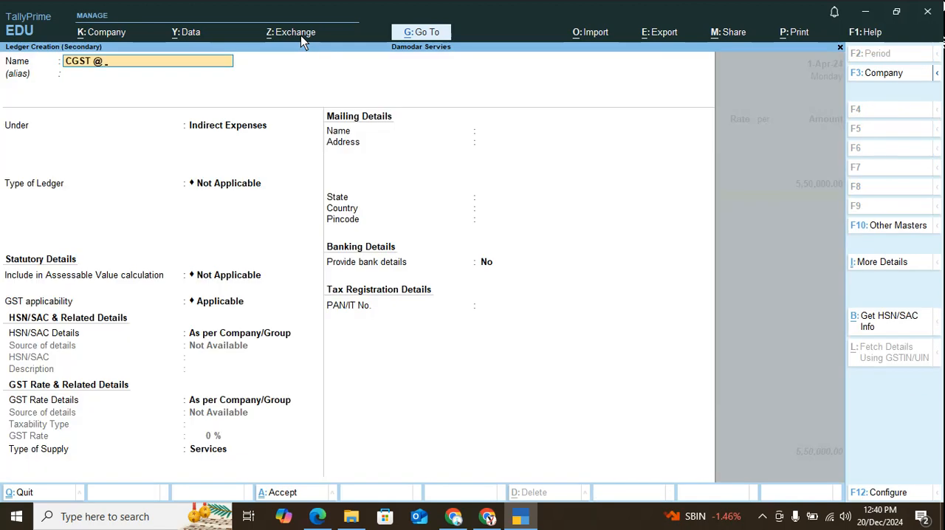
text( 9%)
key(Return)
key(Return)
text(D)
Set the tax ledger to GST, tax type CGST, 9% calculation and Normal Rounding, and save it into the voucher.
key(Return)
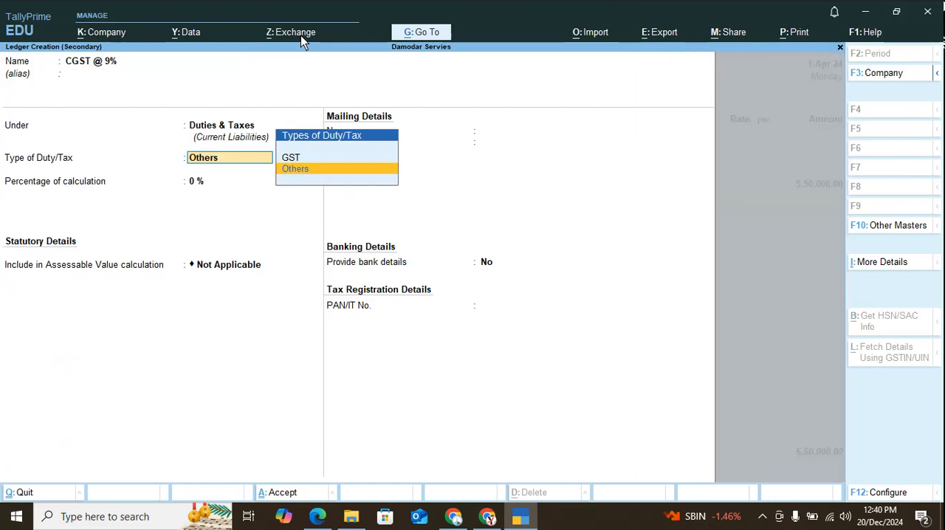
key(Up)
key(Return)
text(c)
key(Return)
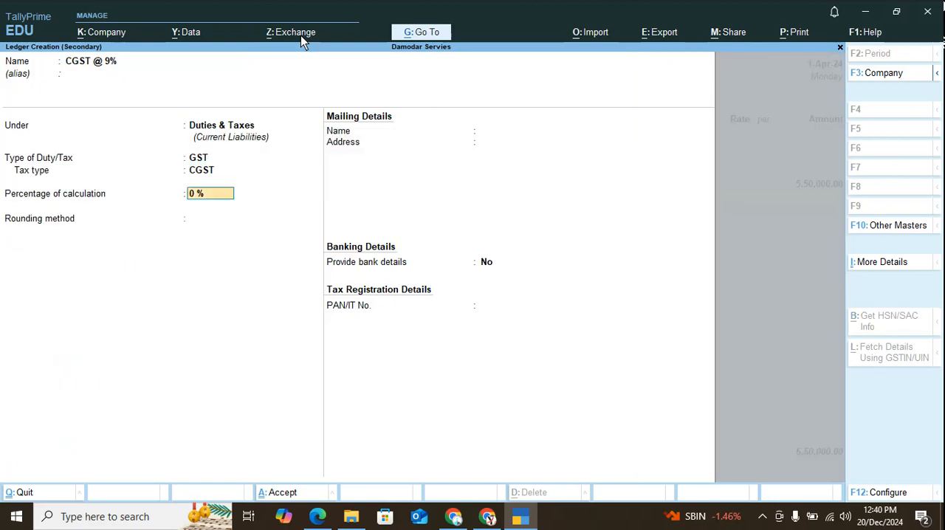
text(9)
key(Return)
key(Down)
key(Down)
key(Return)
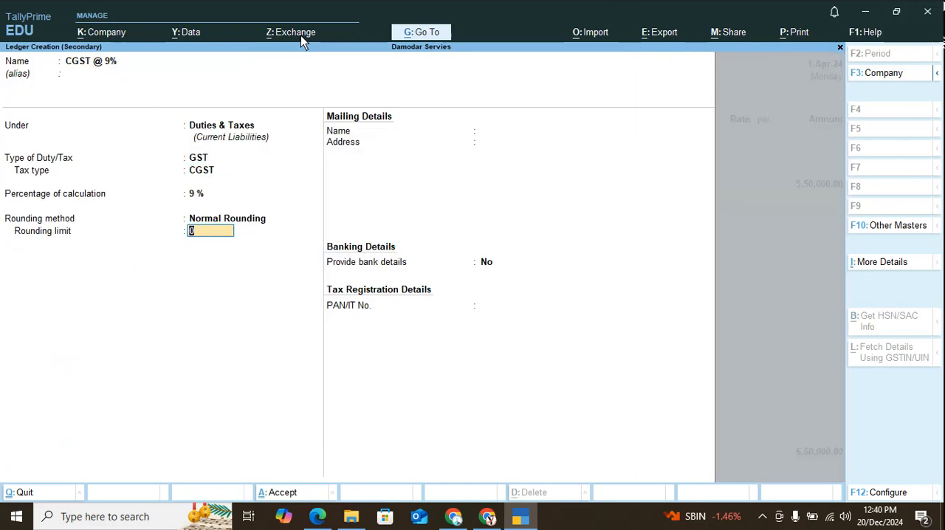
key(ctrl+a)
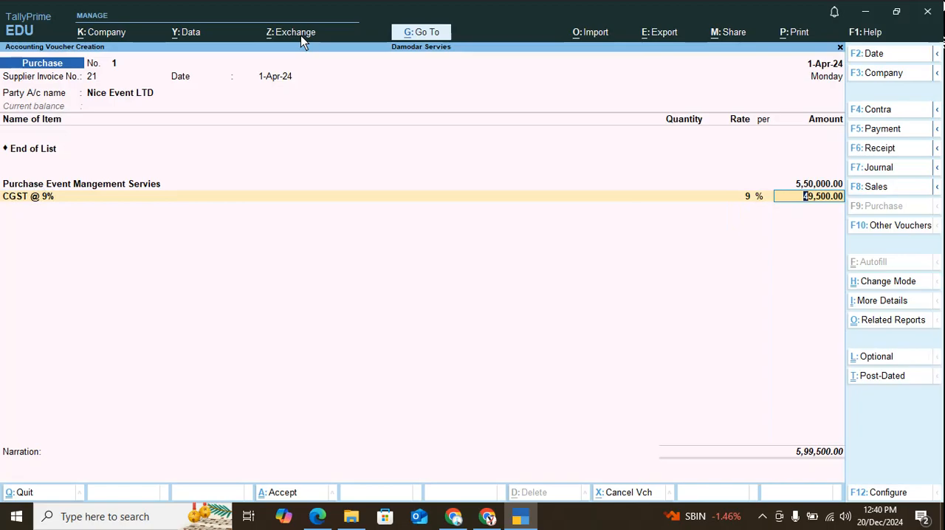
Keep the CGST amount and create another tax ledger named SGST @ 9% under Duties & Taxes from the voucher.
key(Return)
key(alt+c)
text(SGST)
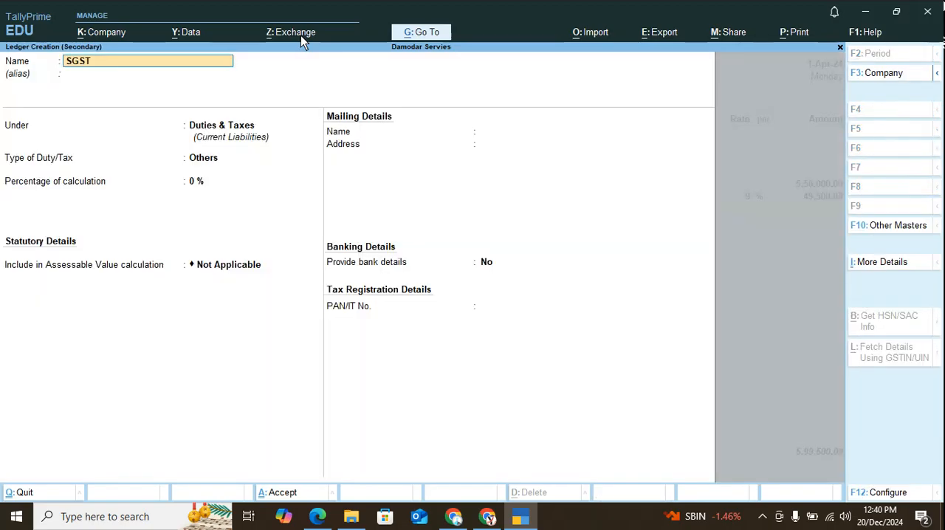
text( #)
key(BackSpace)
text(@ 9%)
key(Return)
Set the SGST @ 9% ledger's duty type to GST, tax type to SGST/UTGST and percentage of calculation to 9%.
key(Return)
key(Up)
key(Return)
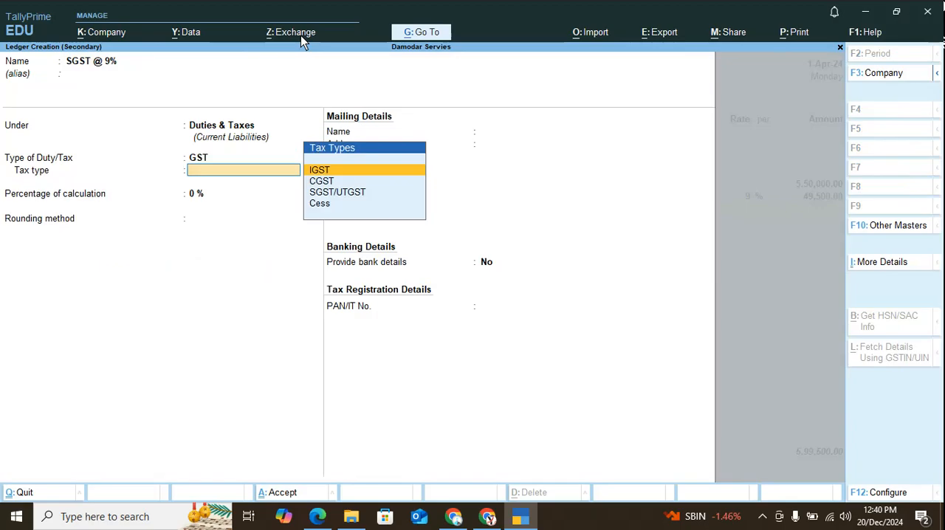
key(Down)
key(Down)
key(Return)
text(9)
Give the SGST @ 9% ledger Normal Rounding with limit 0, save it, and keep its calculated tax amount in the voucher.
key(Return)
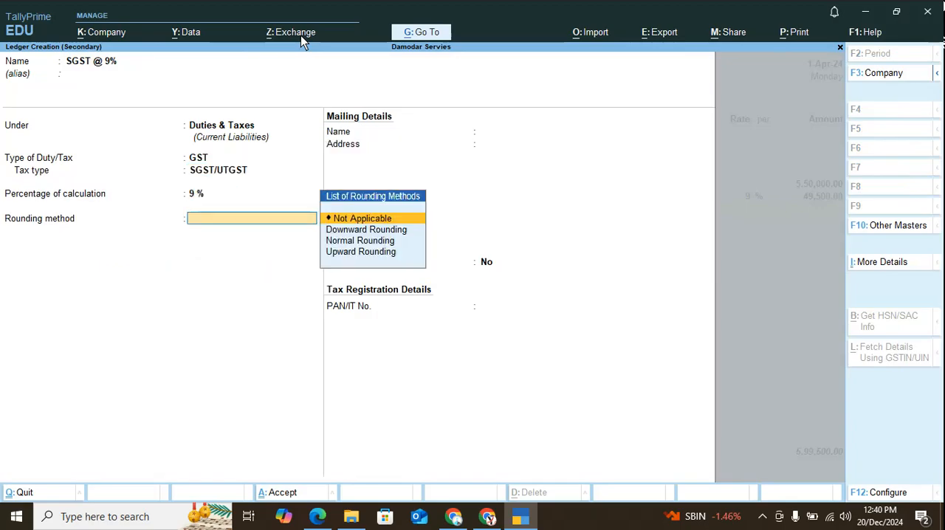
key(Down)
key(Down)
key(Down)
key(Up)
key(Return)
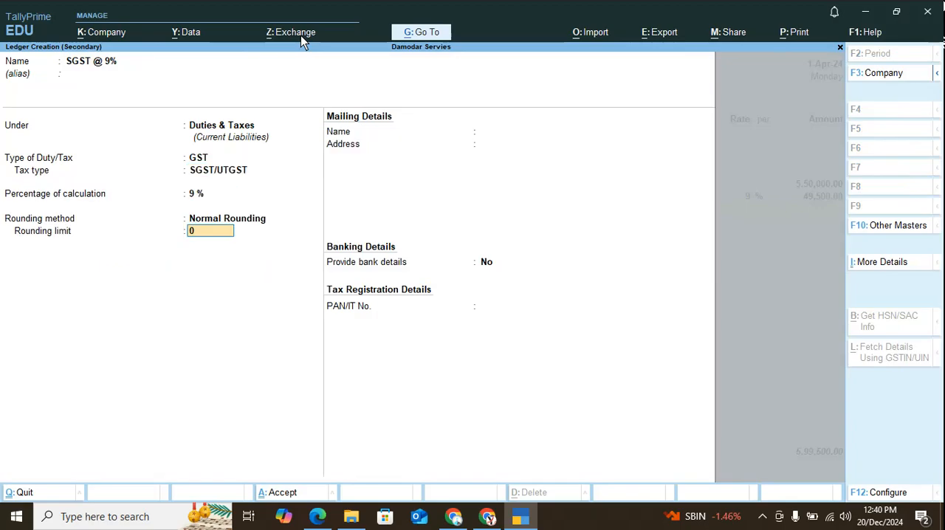
key(Return)
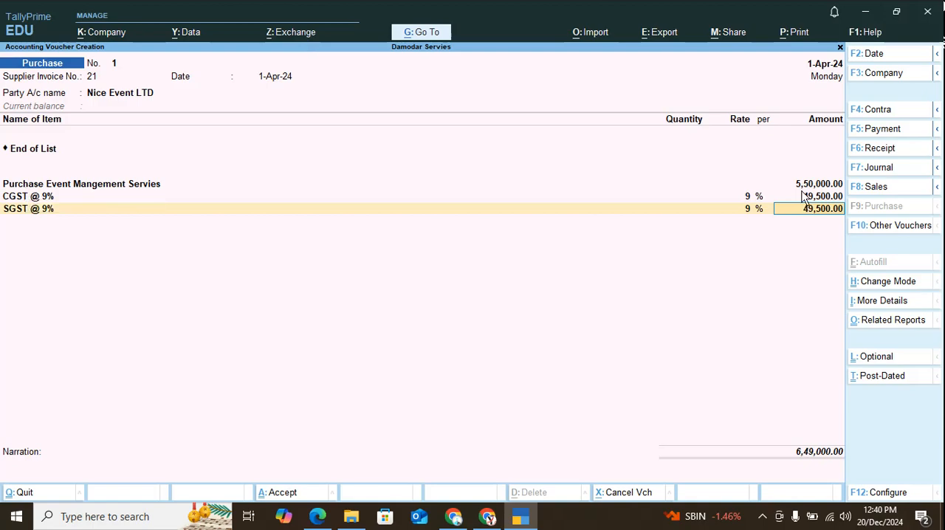
key(Return)
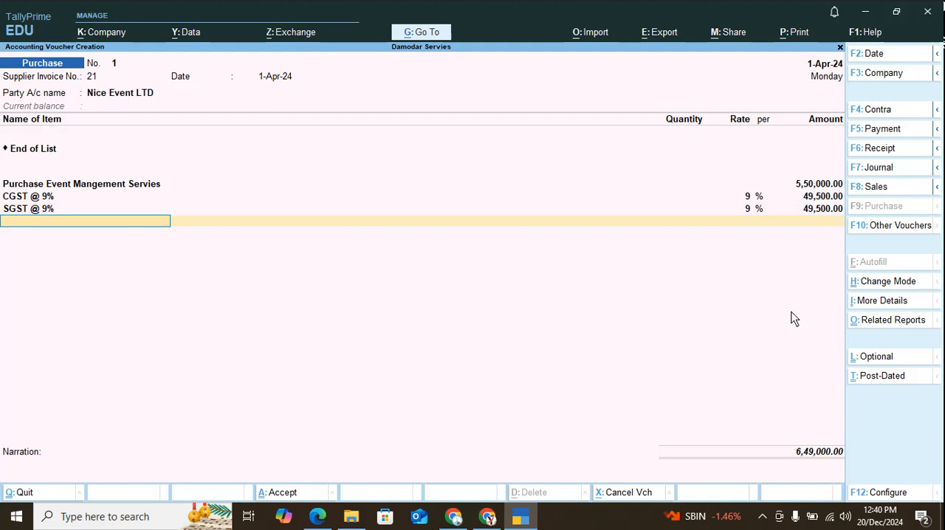
End the ledger list, keep bill-wise New Ref 21 for the full amount, and accept the purchase voucher without a narration.
key(Return)
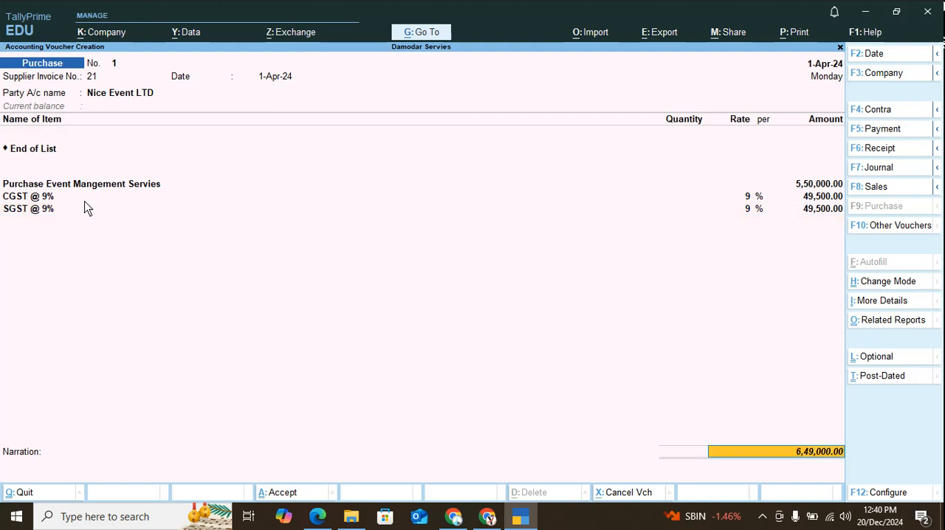
key(Return)
key(Return)
key(Return)
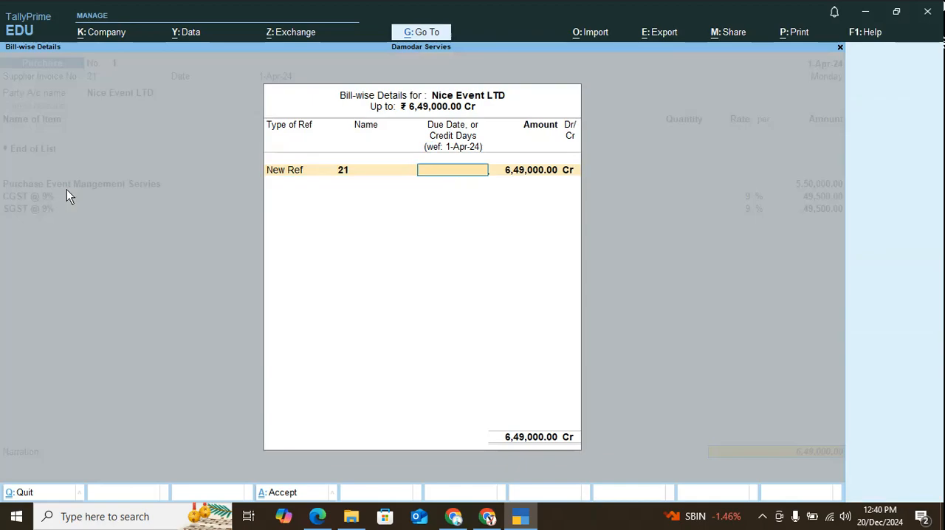
key(Return)
key(Return)
key(Return)
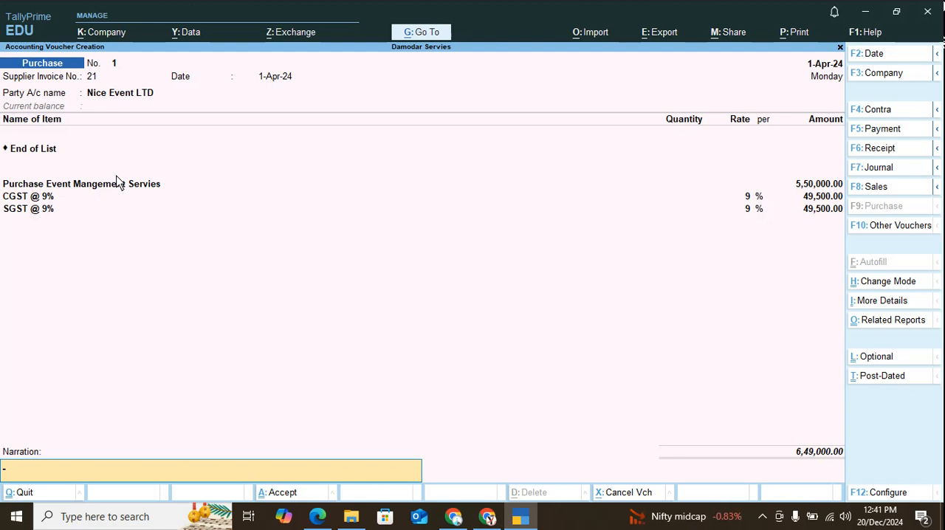
key(Return)
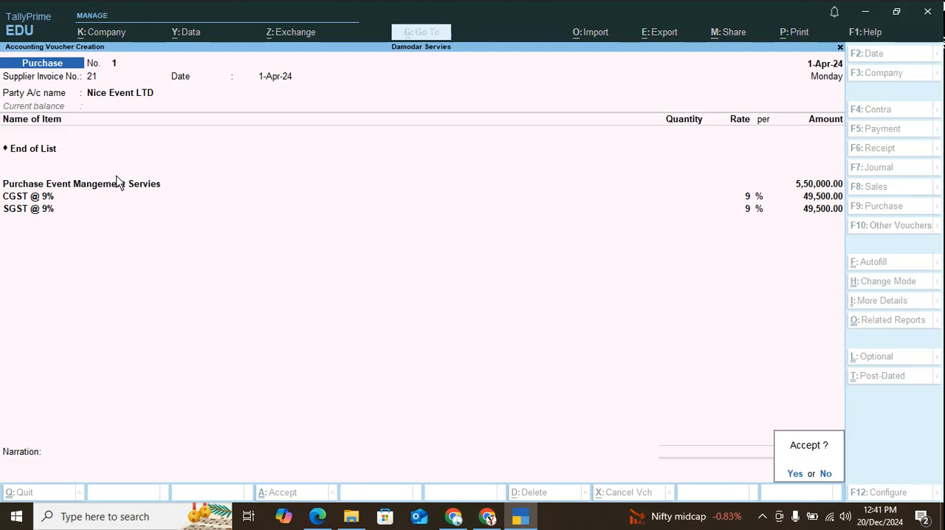
key(y)
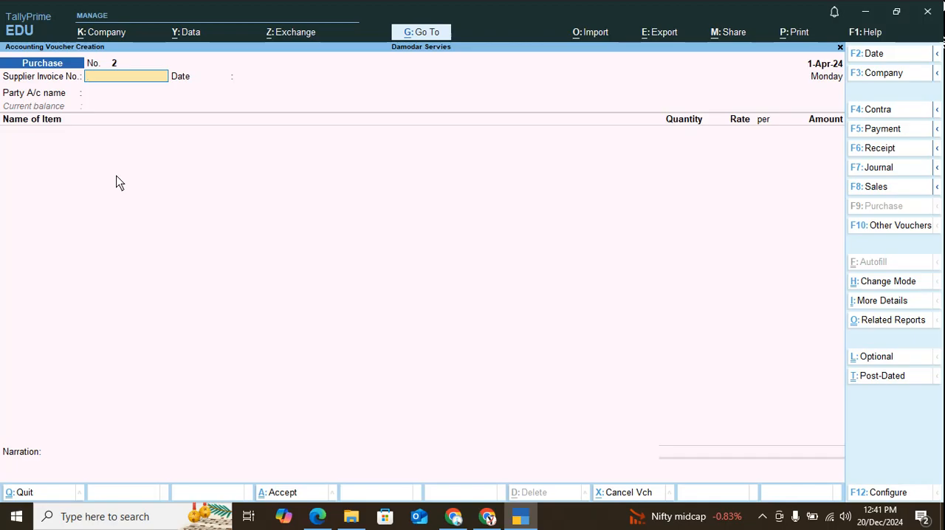
Check the voucher 2 solution in tally ERP 9.pdf, and return to TallyPrime to change the new voucher to Sales.
key(alt+Tab)
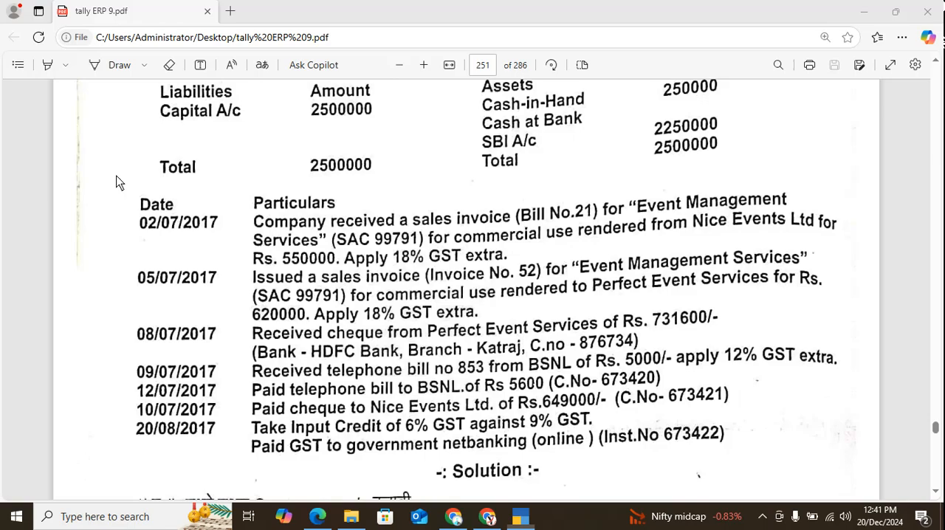
scroll(202, 257, down, 5)
scroll(202, 257, down, 20)
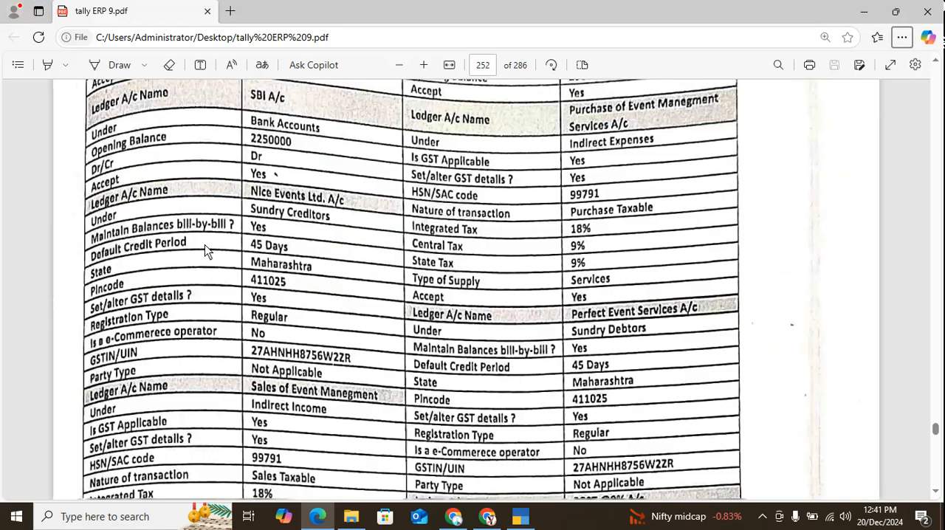
scroll(228, 262, down, 4)
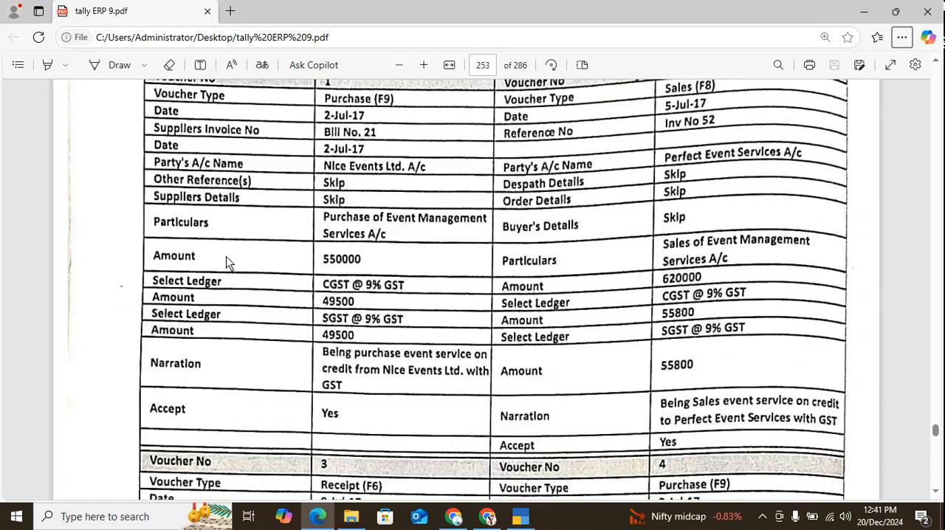
scroll(420, 299, up, 1)
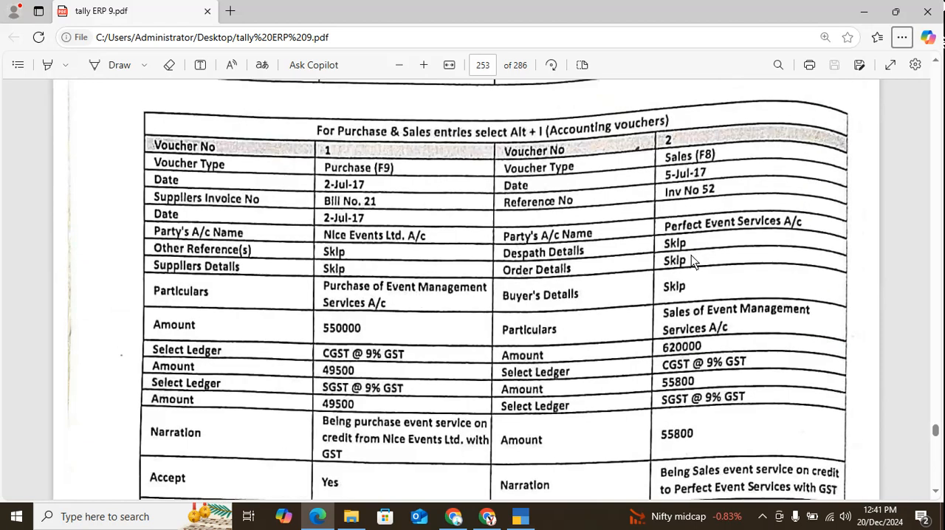
key(alt+Tab)
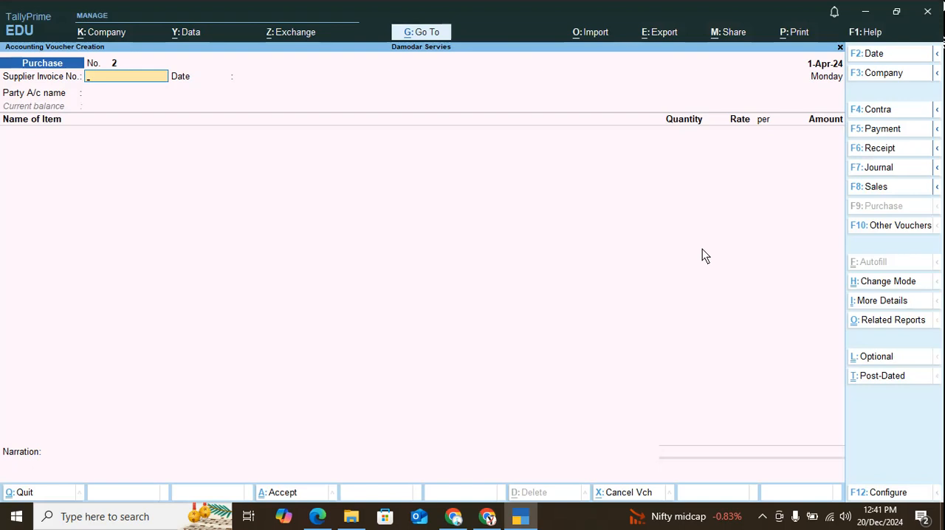
key(F8)
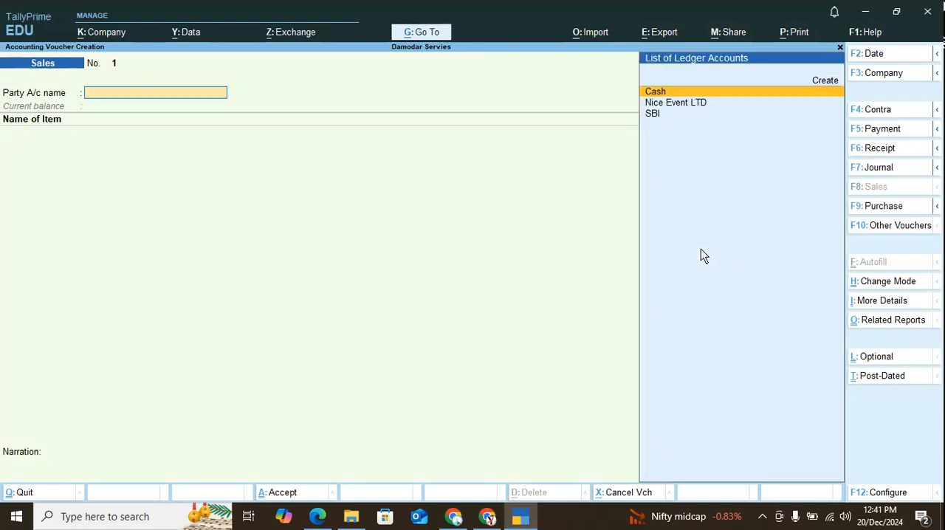
Review the 05/07/2017 transaction in the PDF and create a party ledger named Perfect Event Servies from the TallyPrime sales voucher.
key(alt+Tab)
scroll(660, 242, up, 20)
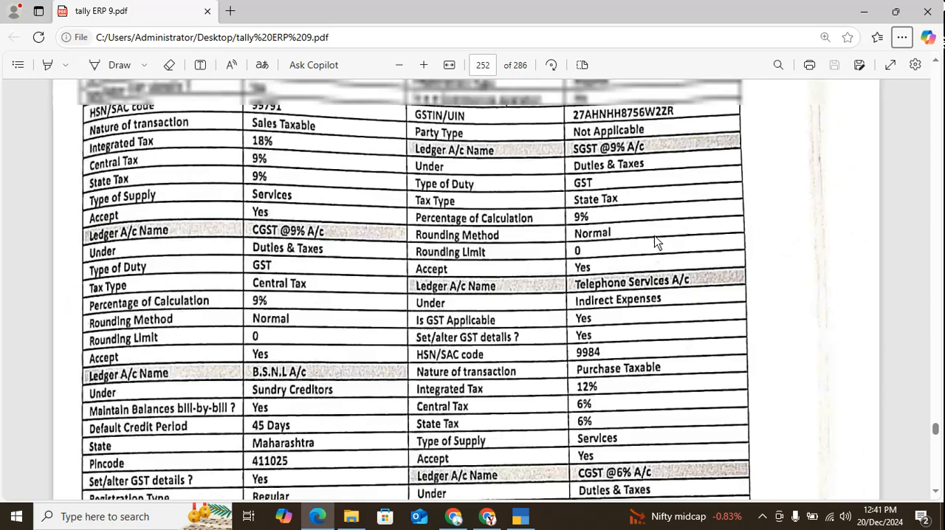
scroll(656, 242, up, 3)
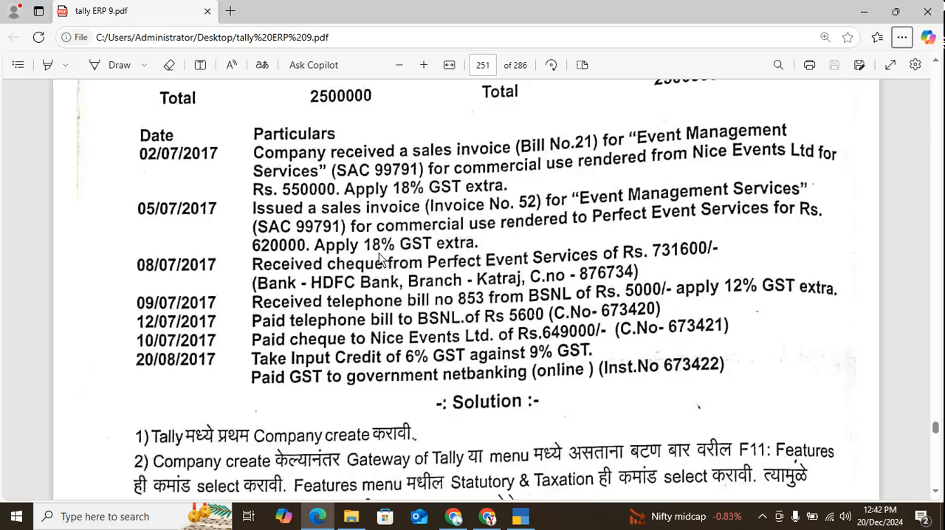
key(alt+Tab)
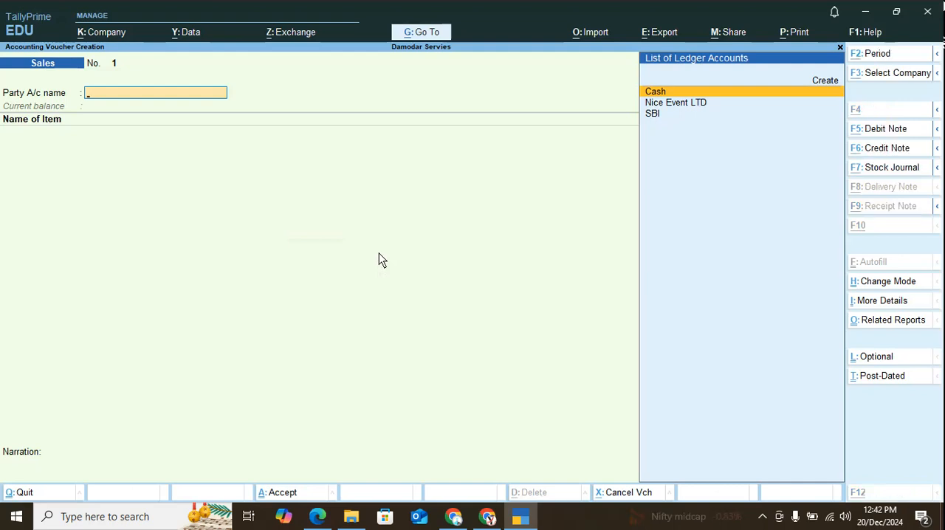
key(alt+c)
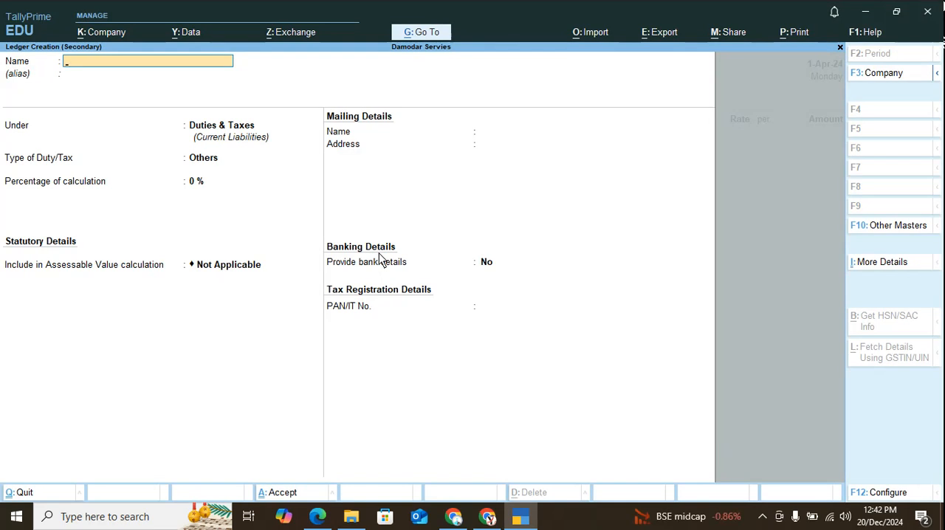
text(Perfecteven)
key(BackSpace)
key(BackSpace)
key(BackSpace)
key(BackSpace)
text(event Servies)
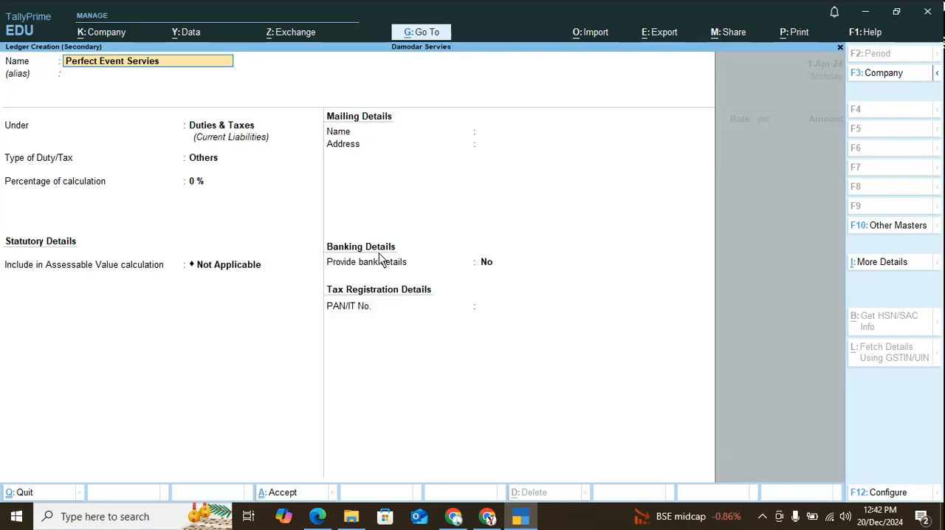
Place the Perfect Event Servies ledger under Sundry Debtors, keeping bill-by-bill balances and the default mailing name.
key(Return)
key(Return)
text(S)
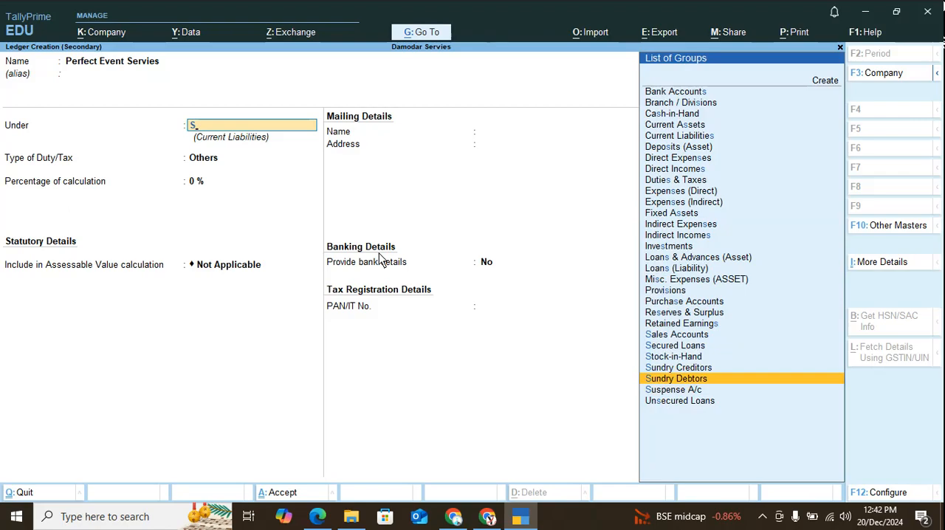
key(Return)
Leave the party's address and GSTIN/UIN blank, keep additional GST details at No, and save the ledger into the voucher.
key(Return)
key(Return)
key(Return)
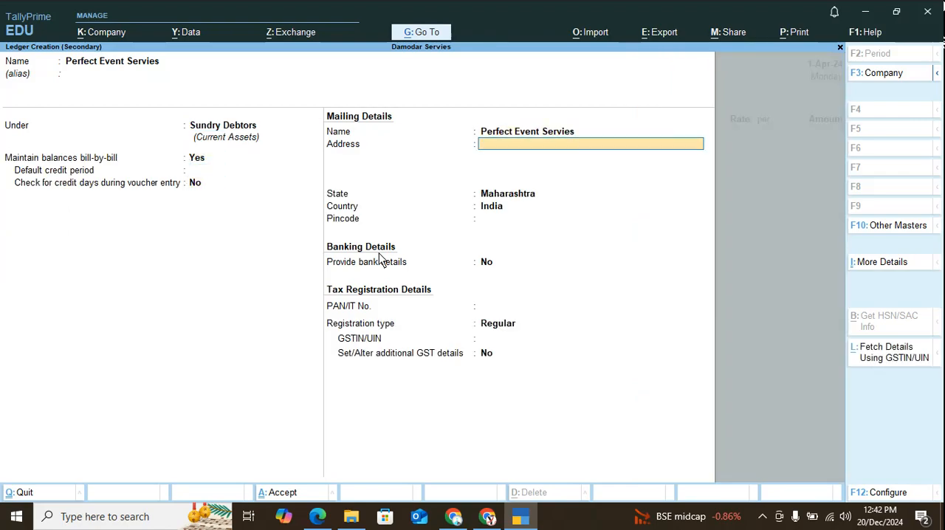
key(Return)
key(Return)
key(Return)
key(Return)
key(Return)
key(Return)
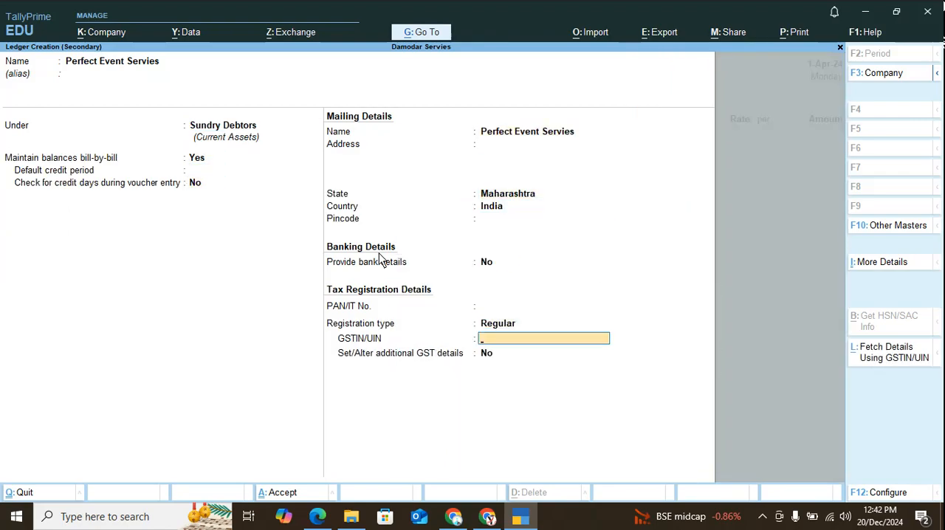
text(2)
key(BackSpace)
key(Return)
key(Return)
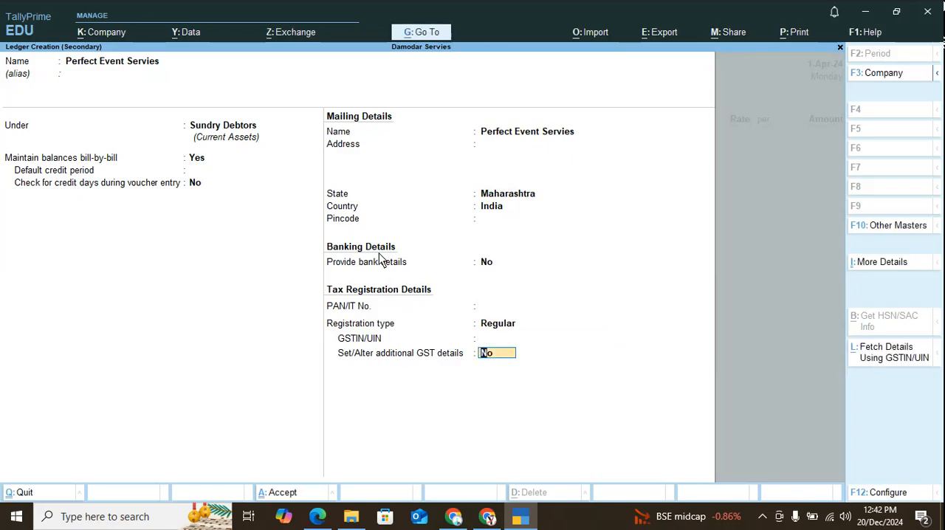
key(Return)
Leave the dispatch details blank, keep the party details, and end the item list without adding a stock item.
key(Return)
key(Return)
key(Return)
key(Return)
key(Return)
key(Return)
key(Return)
key(Return)
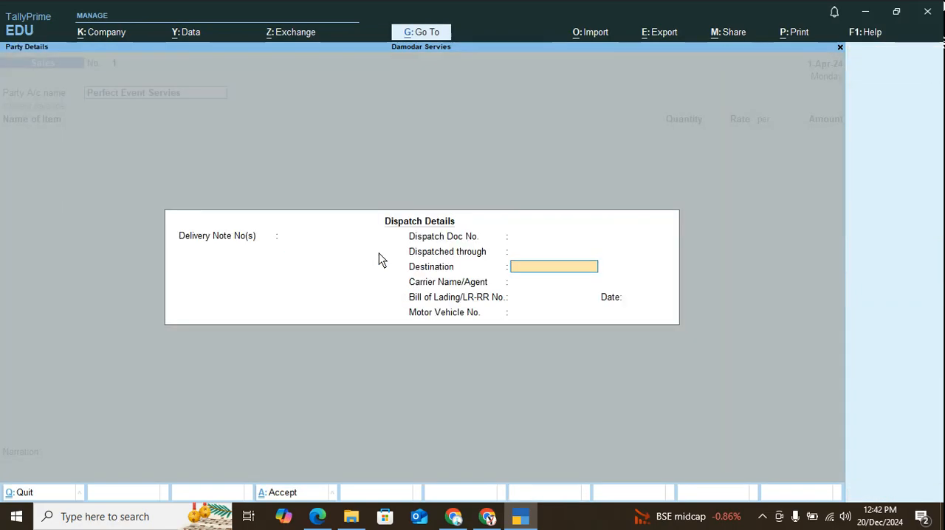
key(Return)
key(Return)
key(Return)
key(Return)
key(Return)
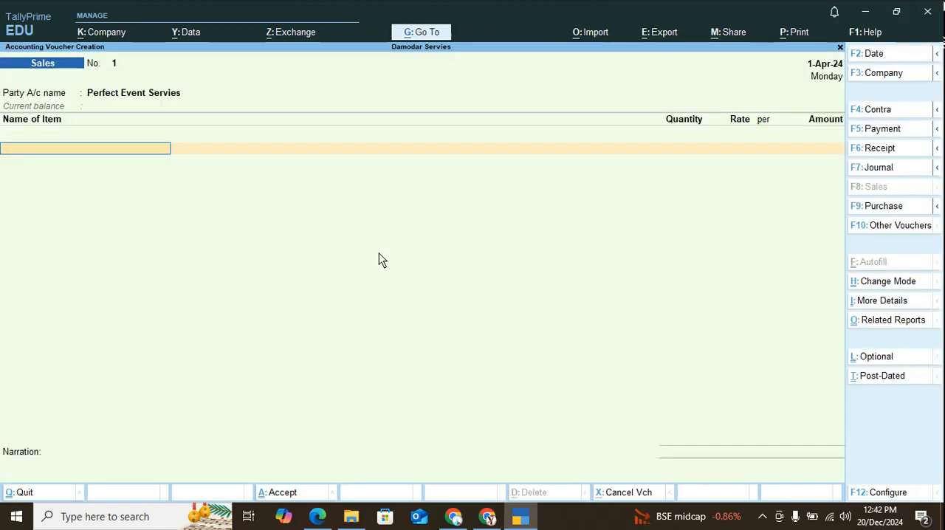
key(Return)
Create a ledger named Sales Event Management Servies from the sales voucher.
key(alt+c)
text(S)
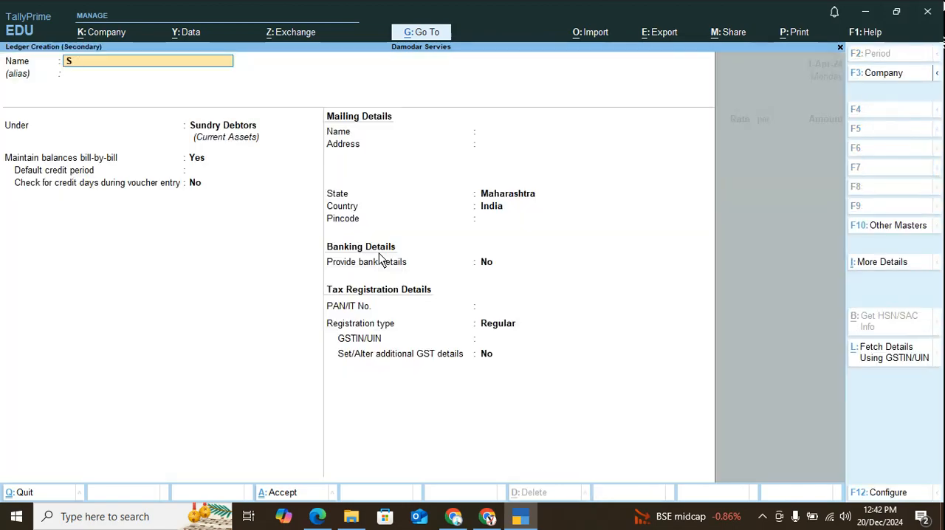
text(ales Event Maange)
key(BackSpace)
key(BackSpace)
key(BackSpace)
key(BackSpace)
text(nage)
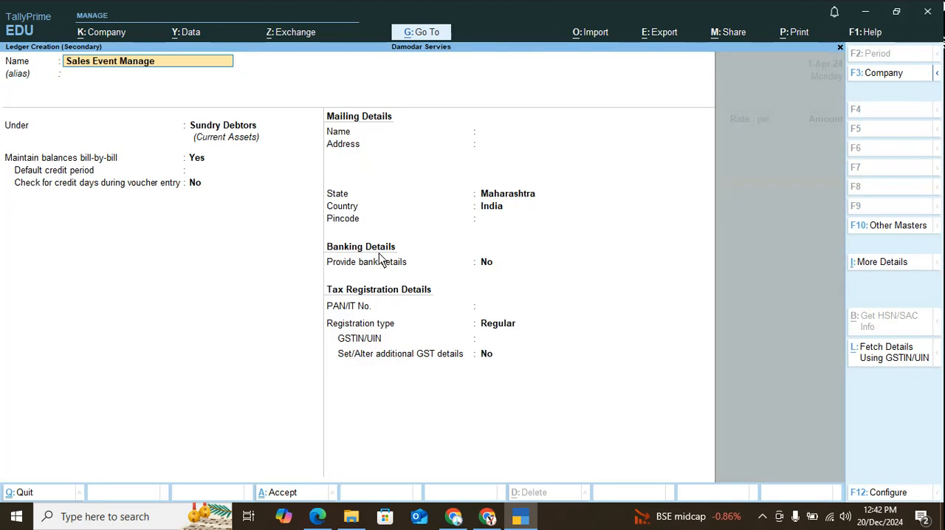
text(ment Servies)
key(Return)
Place the Sales Event Management Servies ledger under Indirect Incomes.
key(BackSpace)
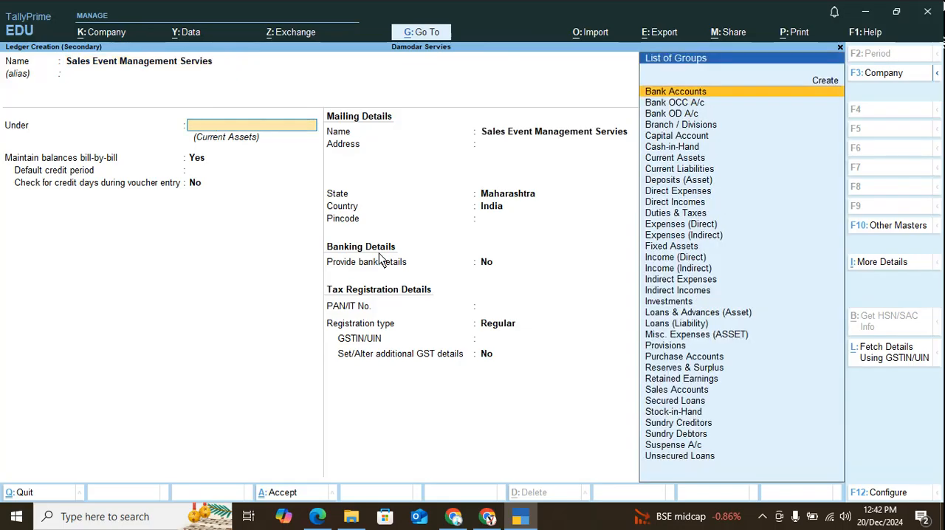
text(i)
key(Down)
key(Down)
key(Down)
key(Return)
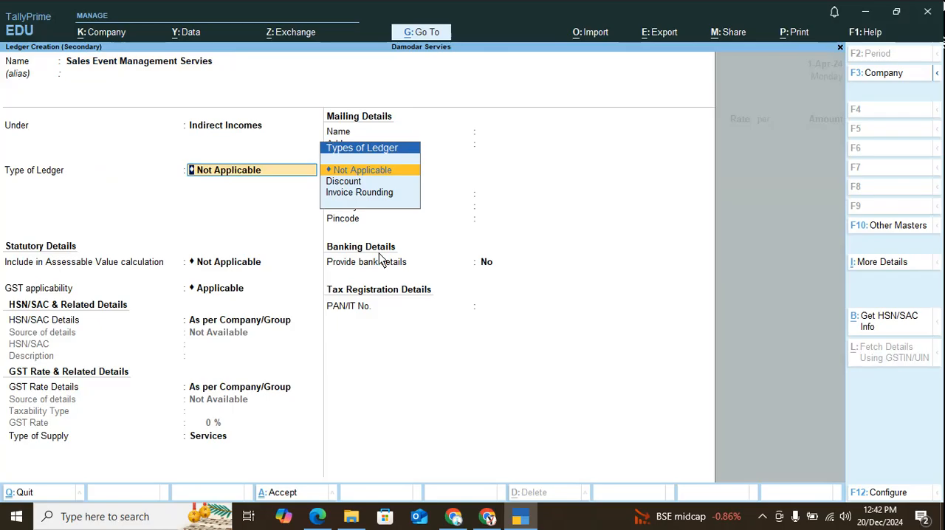
Keep ledger type and assessable value Not Applicable and GST Applicable, and specify HSN/SAC 99791 directly in the ledger without a description.
key(Return)
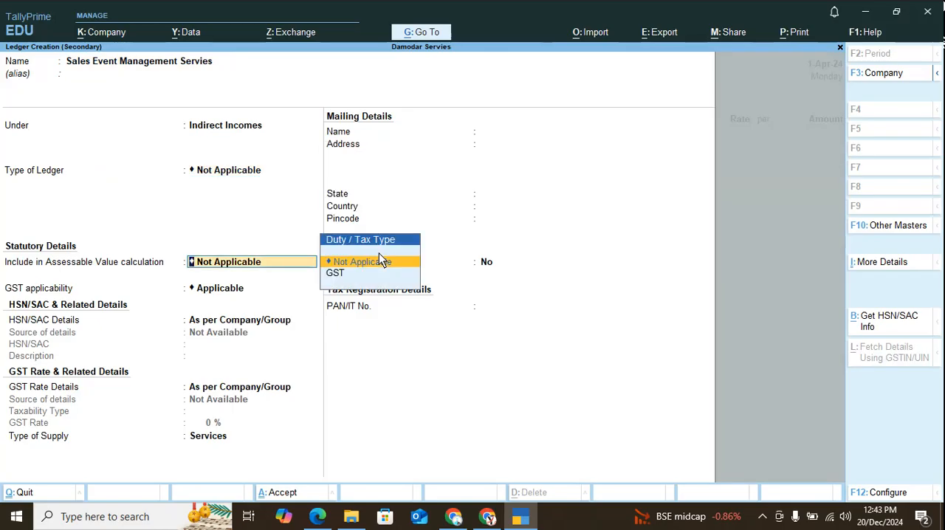
key(Return)
key(Return)
key(Down)
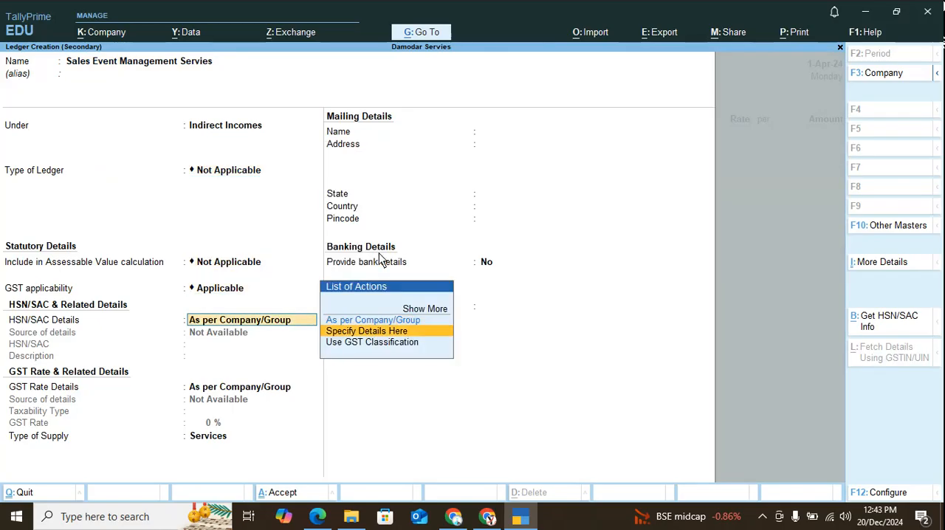
key(Return)
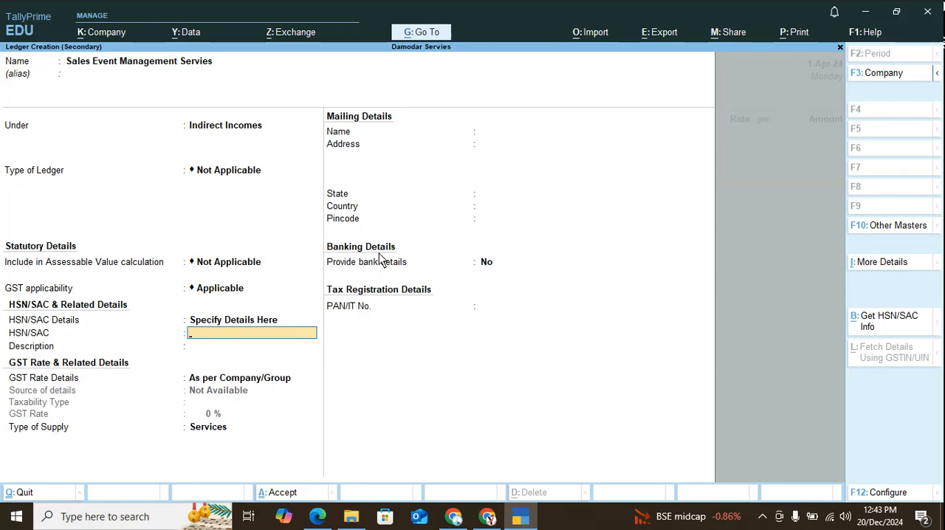
text(99791)
key(Return)
Specify the ledger's GST rate as Taxable at 18% with supply type Services, and save it without bank or PAN details.
key(Return)
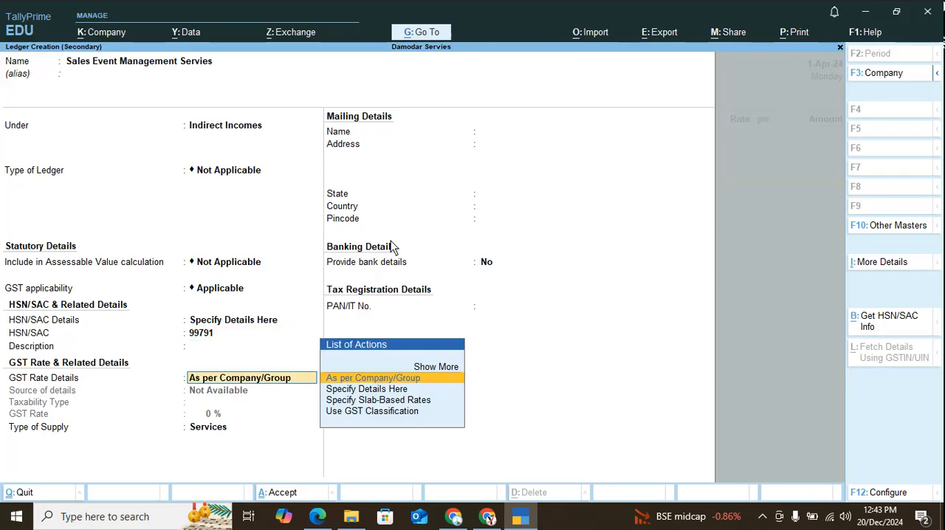
key(Down)
key(Return)
key(Return)
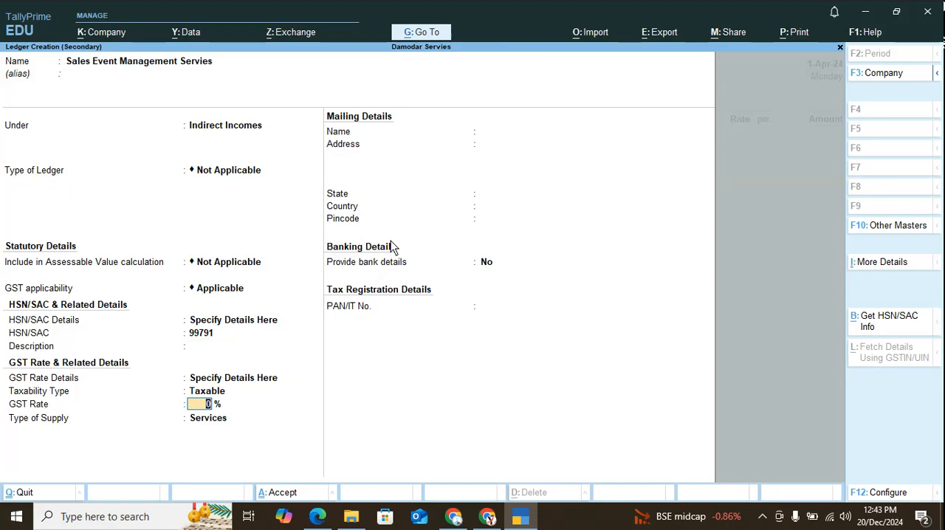
text(18)
key(Return)
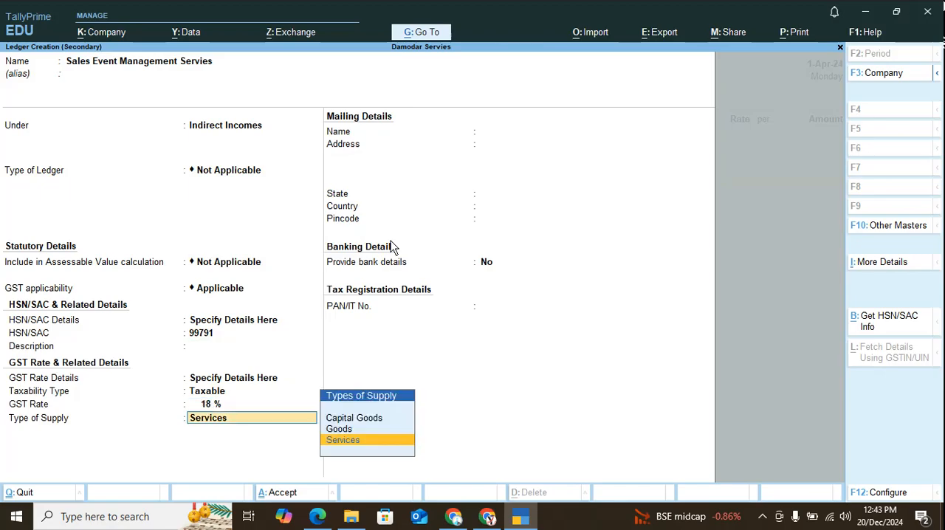
key(Up)
key(Down)
key(Return)
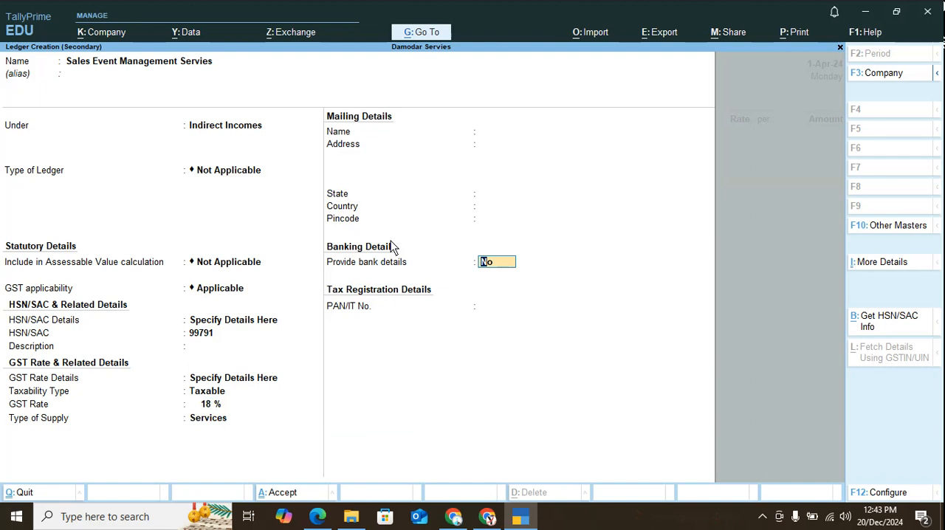
key(Return)
key(Return)
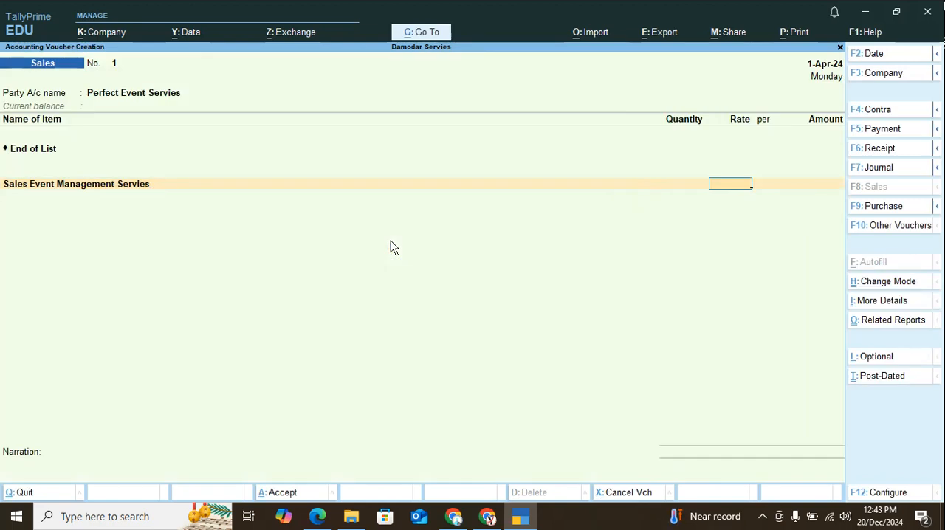
Enter 620000 as the amount for Sales Event Management Servies without a rate.
key(Return)
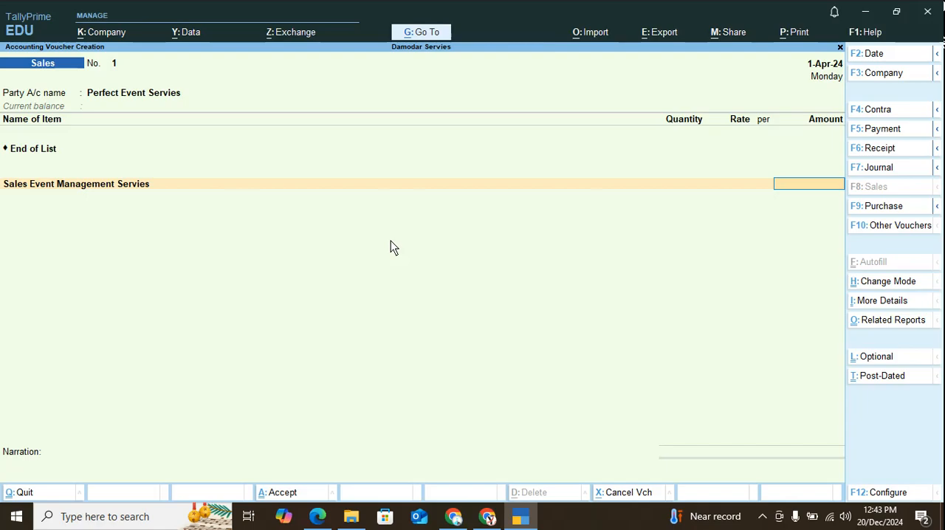
text(620000)
key(Return)
Add the CGST @ 9% and SGST @ 9% ledgers to the sales voucher and end the ledger list.
text(C)
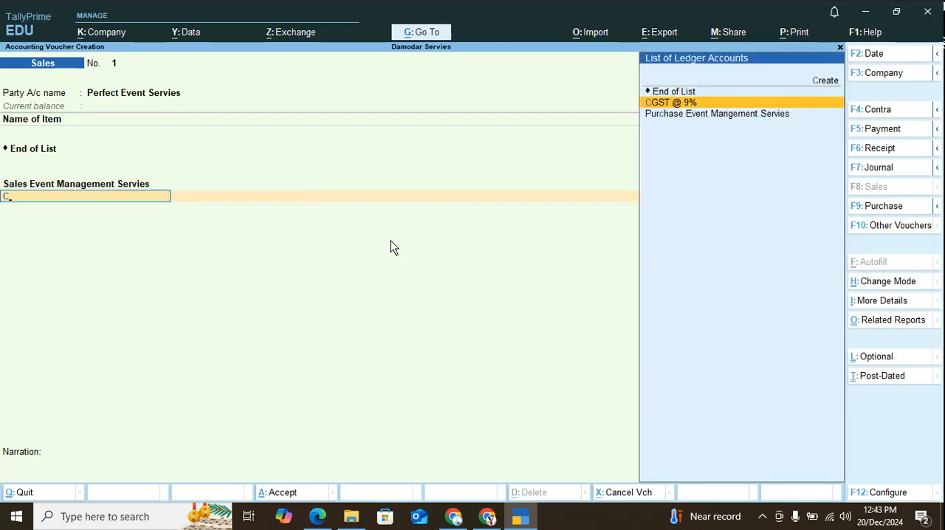
key(Return)
key(Return)
text(S)
key(Down)
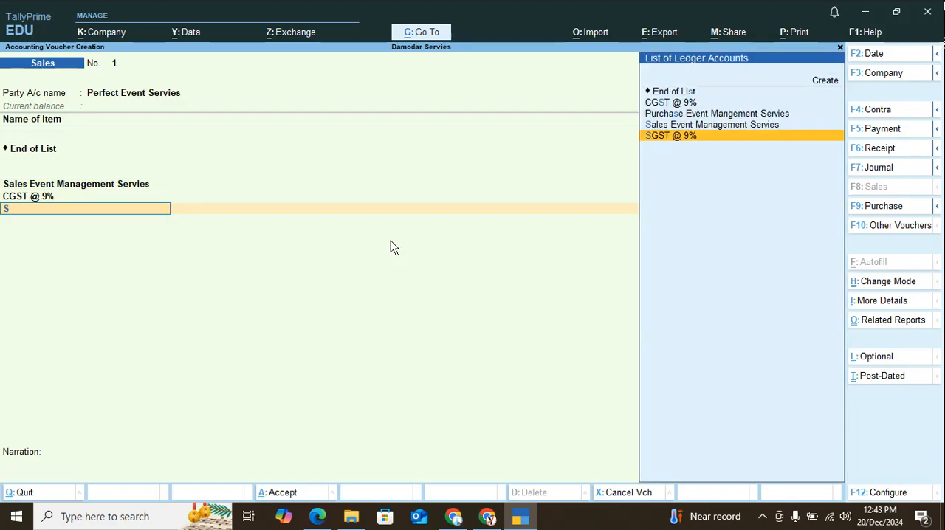
key(Return)
Allocate the party's bill as New Ref 52 and save the sales voucher without a narration.
key(Return)
key(Return)
key(Return)
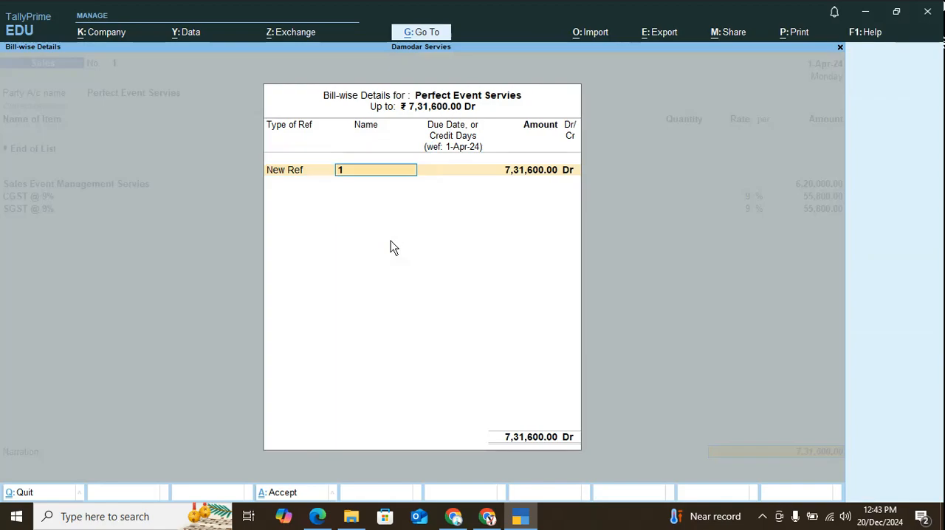
key(Return)
key(Return)
key(BackSpace)
key(BackSpace)
text(53)
key(Return)
key(Return)
key(Return)
key(Return)
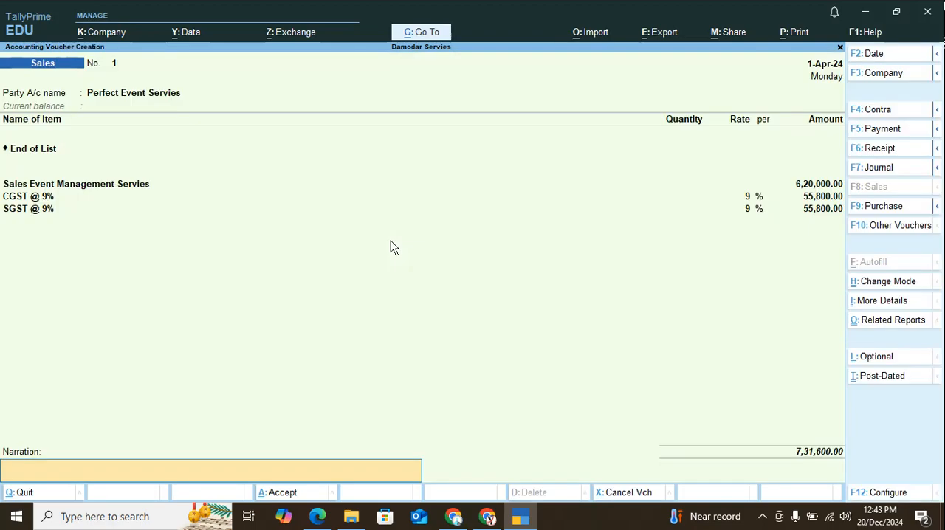
key(Return)
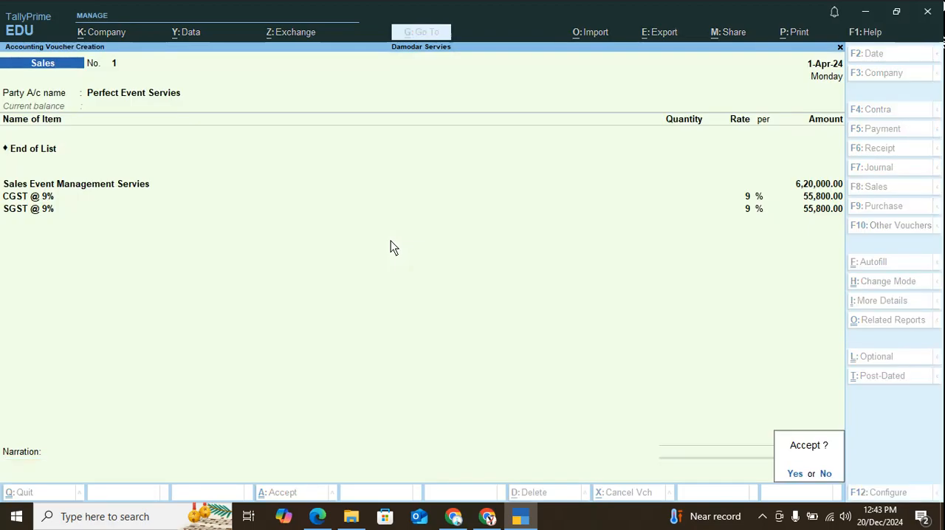
key(Return)
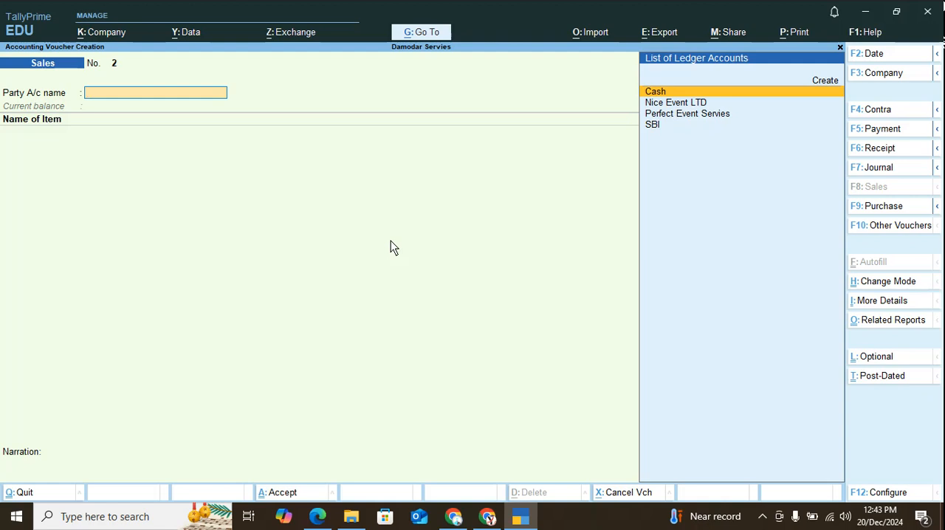
Start a receipt voucher for the Perfect Event Services cheque described in tally ERP 9.pdf, with SBI as its account.
key(F6)
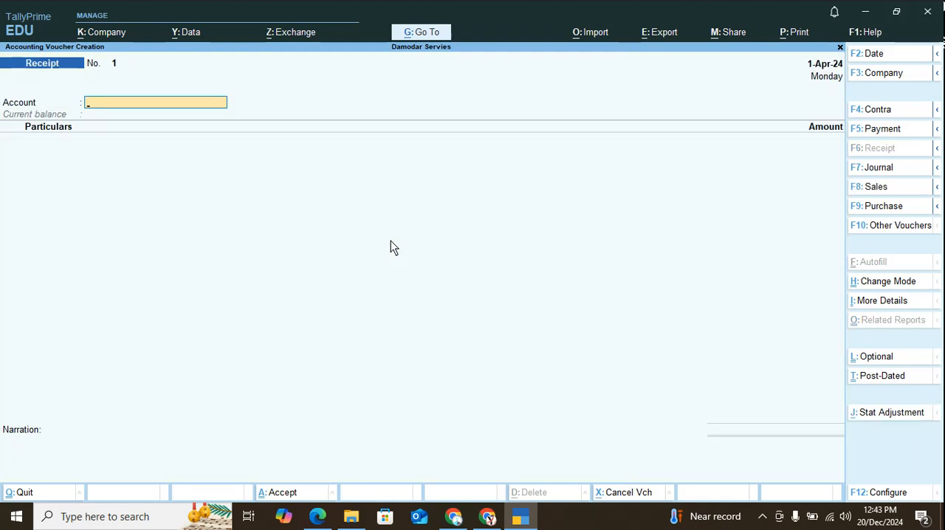
key(alt+Tab)
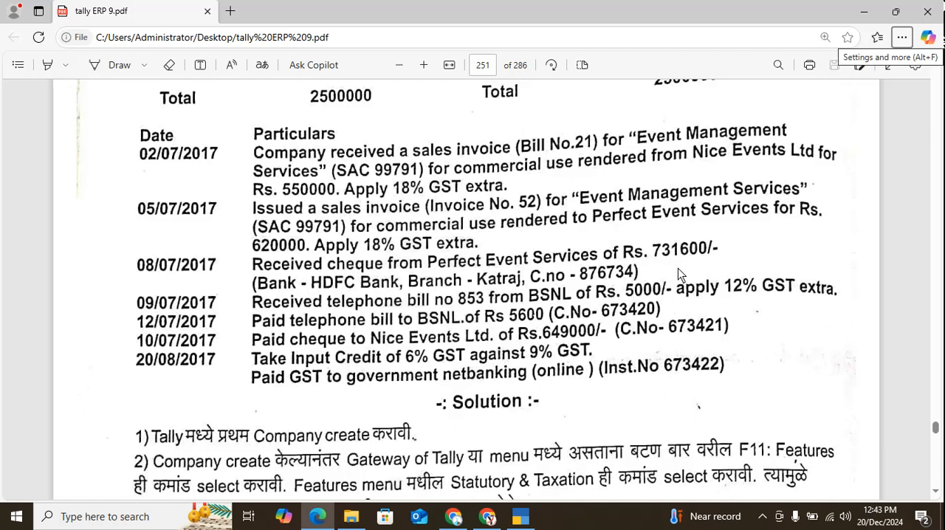
key(alt+Tab)
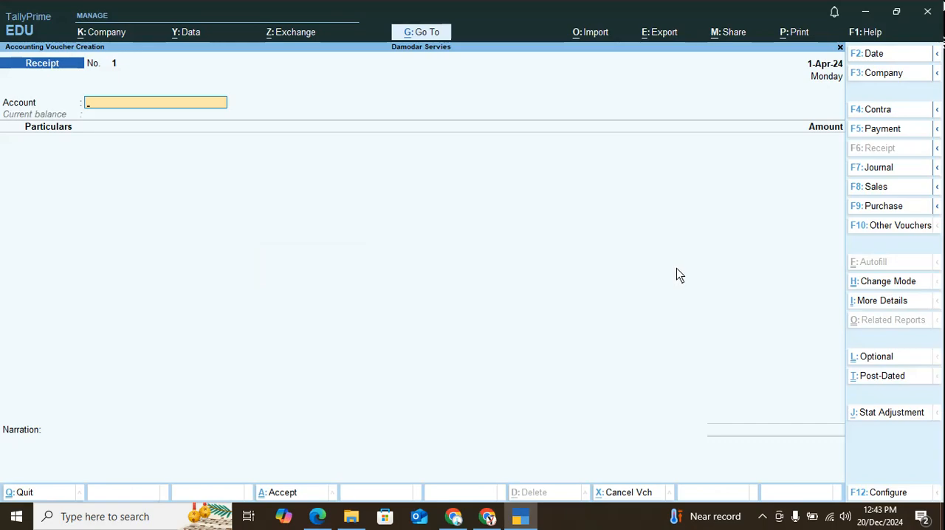
text(s)
key(Return)
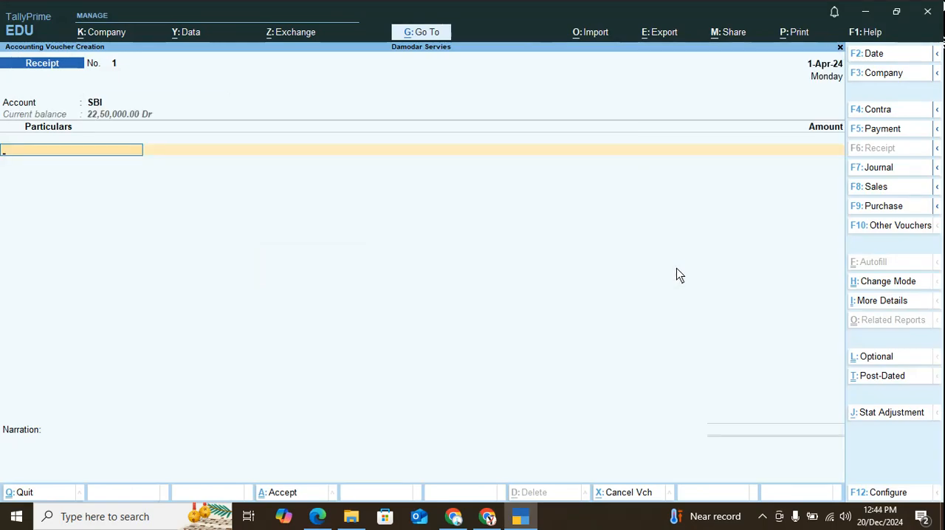
Credit Perfect Event Servies with 731600, allocated as Agst Ref 52, and end the receipt entries.
text(p)
key(Down)
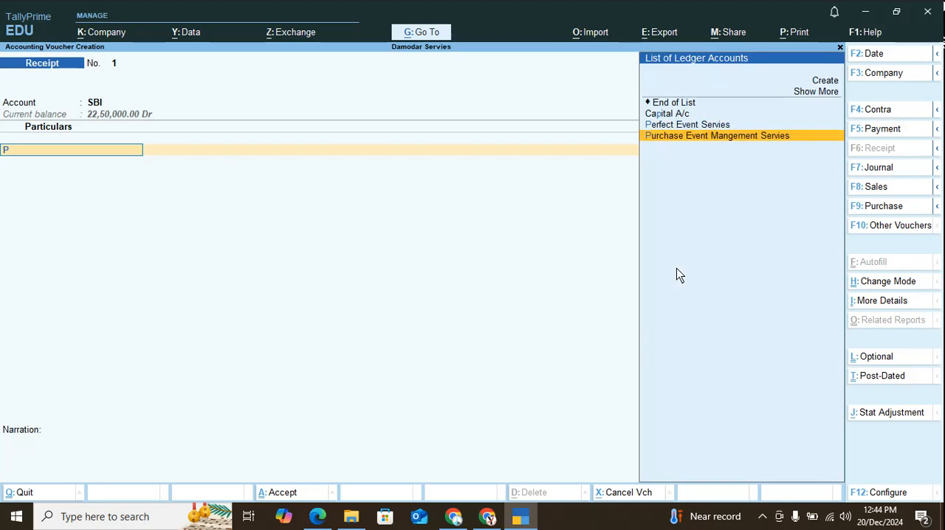
key(Up)
key(Return)
text(7,31,6)
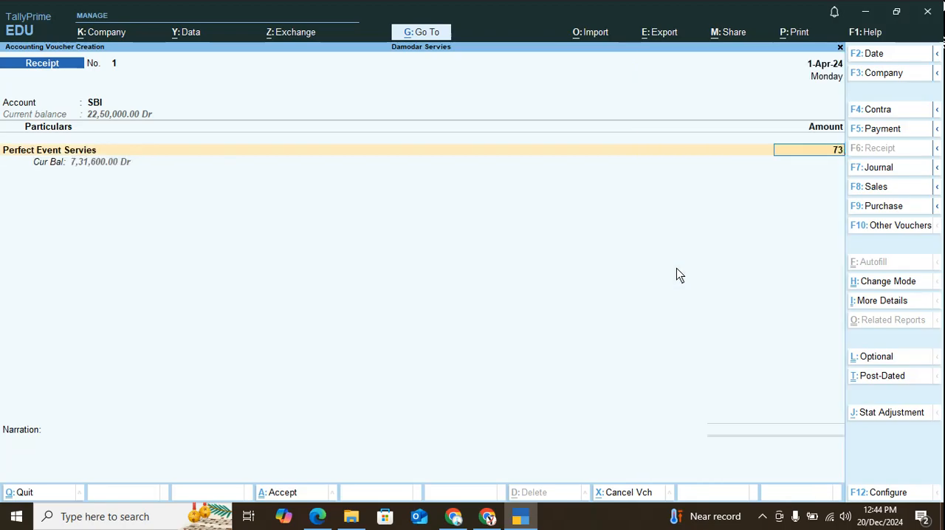
text(00)
key(Return)
Set the SBI bank allocation to Cheque/DD with instrument number 876734 and keep the date 1-Apr-24.
key(Return)
key(Return)
key(Return)
key(Return)
key(Return)
key(Return)
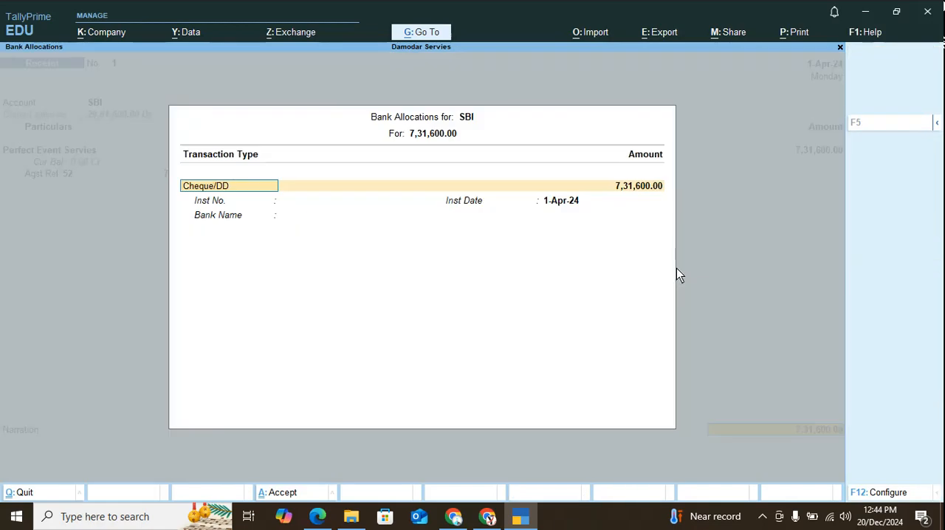
key(Return)
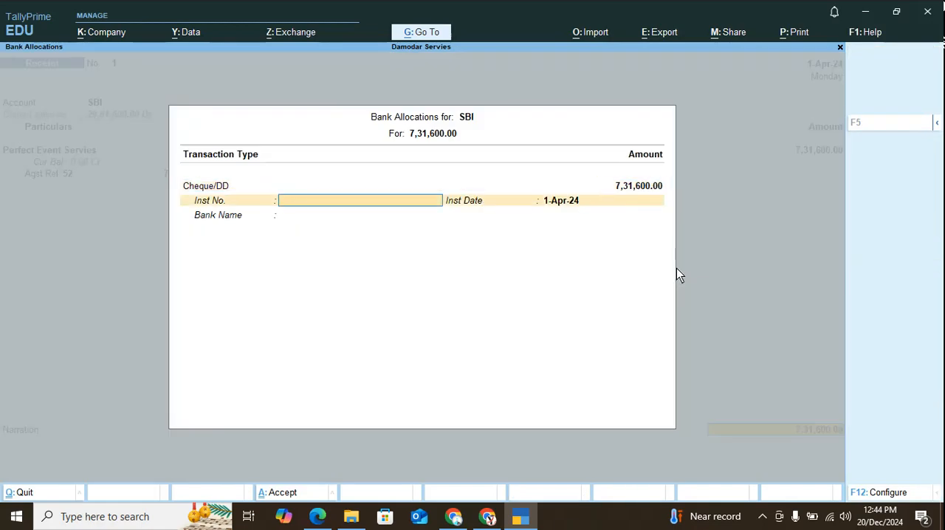
text(876734)
key(Return)
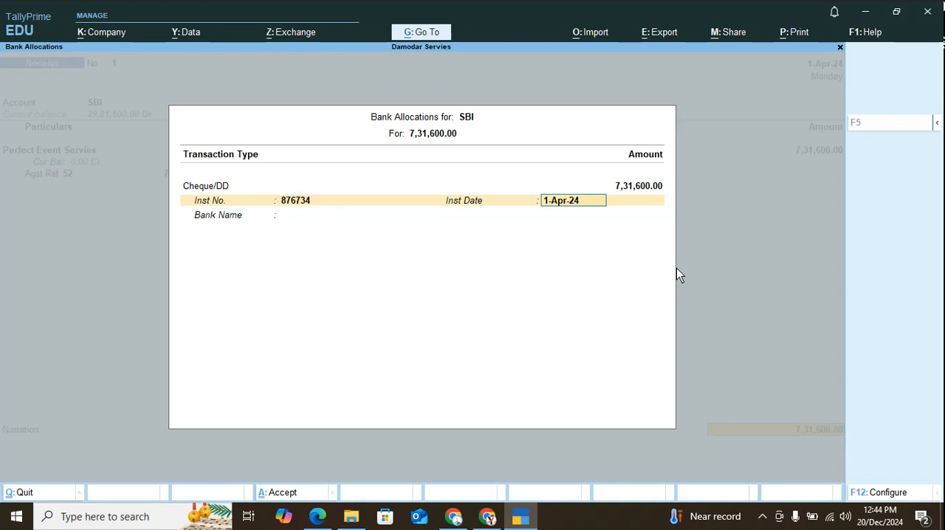
key(Return)
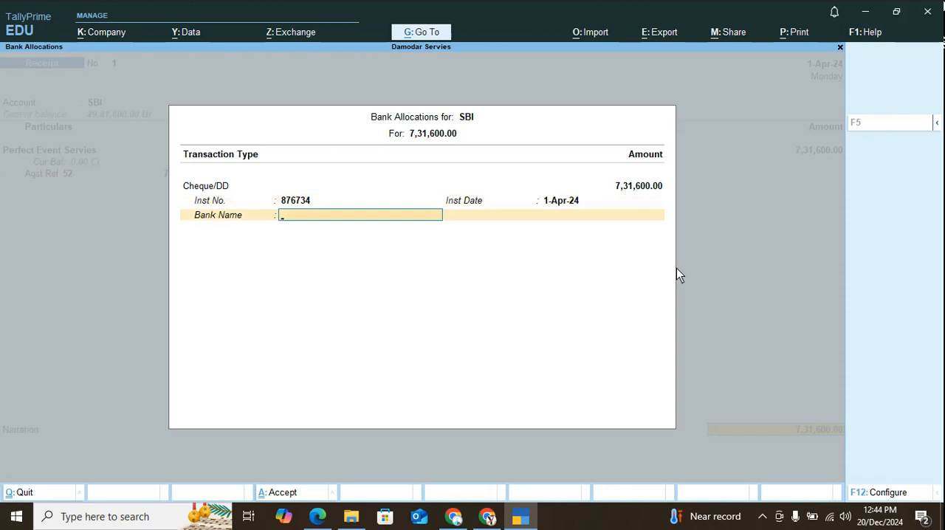
Specify the cheque's bank name as HDFC Bank Katraaj and save the receipt voucher without a narration.
key(Return)
key(Down)
key(Return)
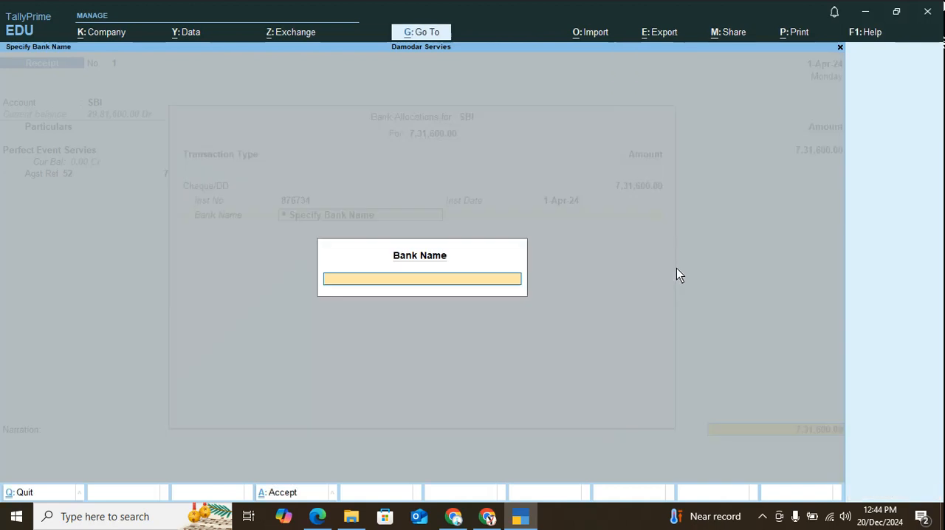
text(HDFC Ban)
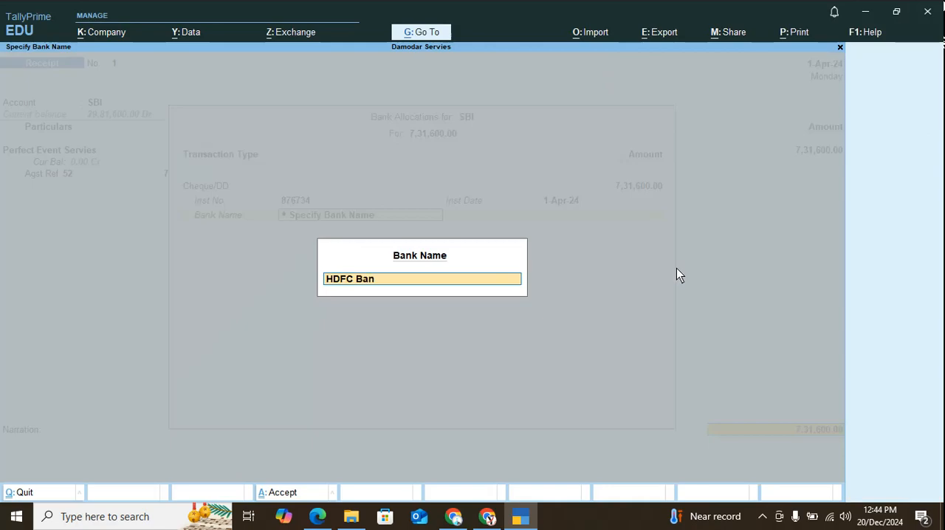
text(k Katraj)
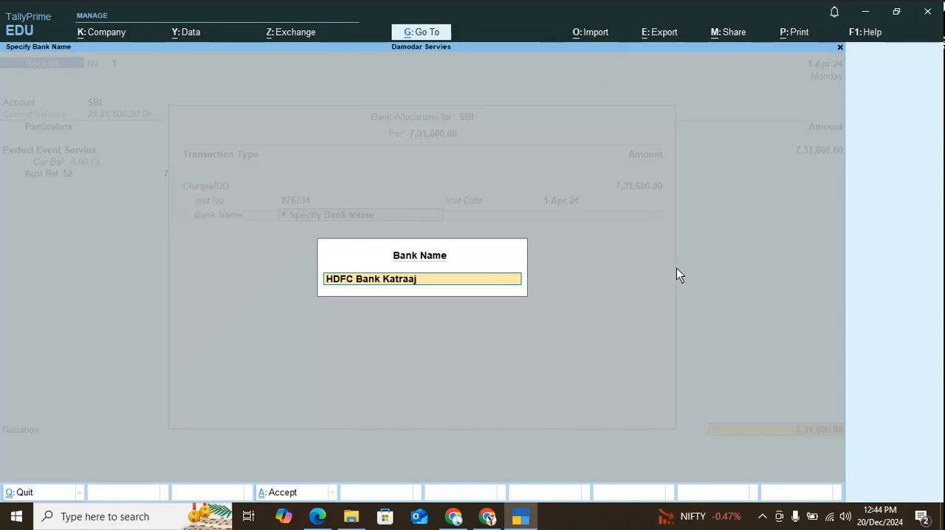
key(Return)
key(Return)
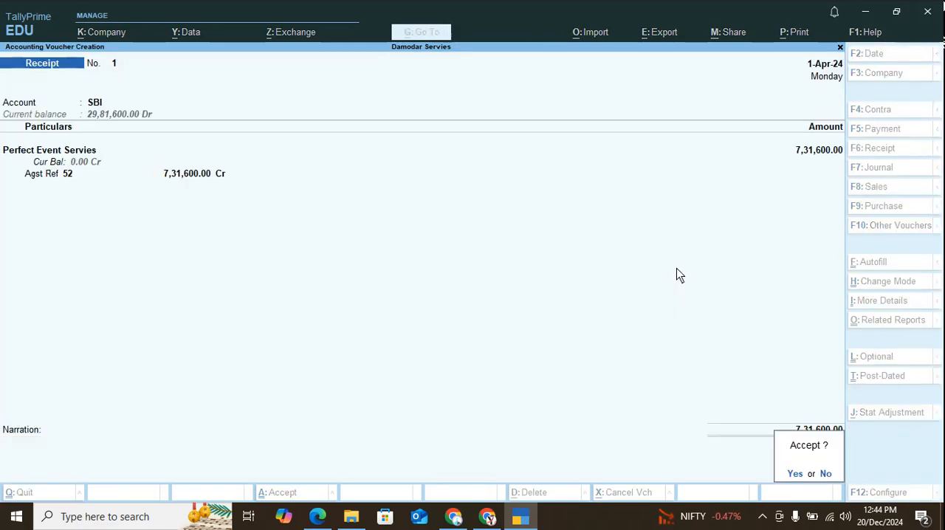
key(Return)
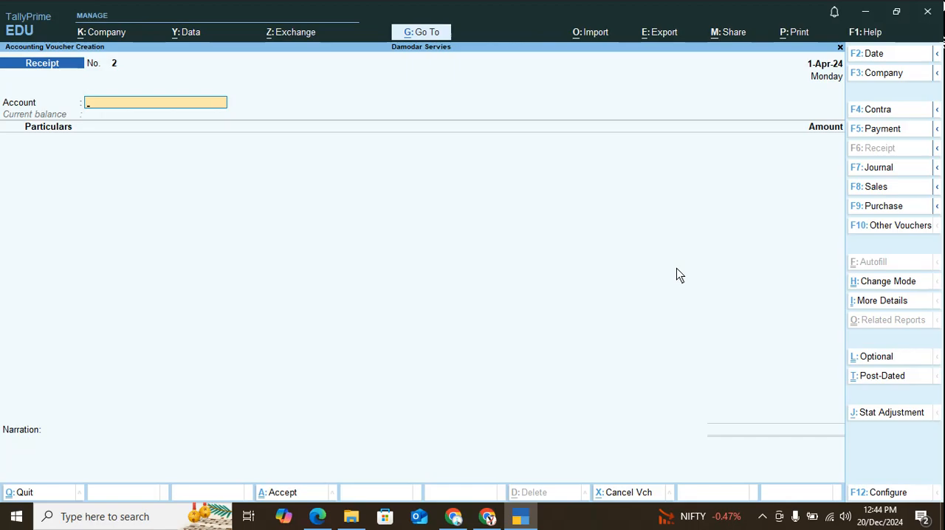
Check the BSNL telephone bill transaction in tally ERP 9.pdf and start a purchase voucher for it in TallyPrime.
key(alt+Tab)
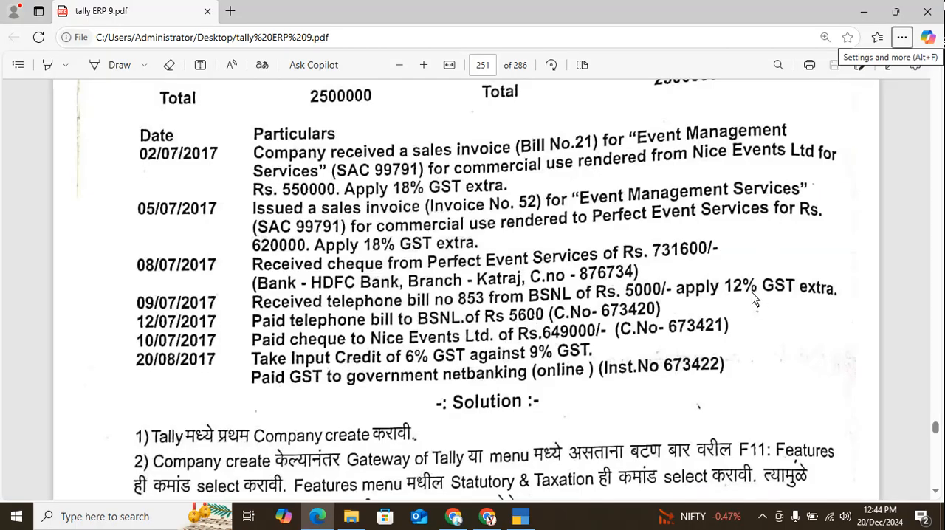
key(alt+Tab)
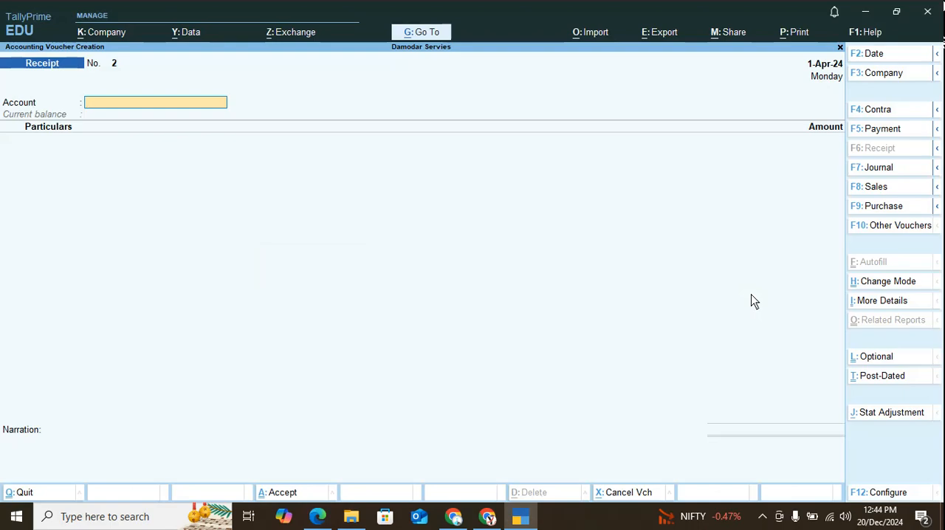
key(F9)
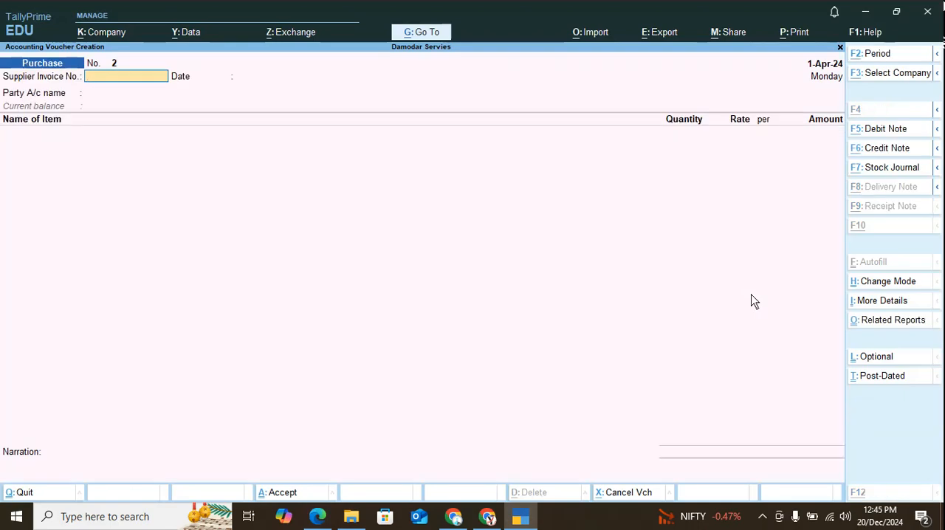
key(alt+Tab)
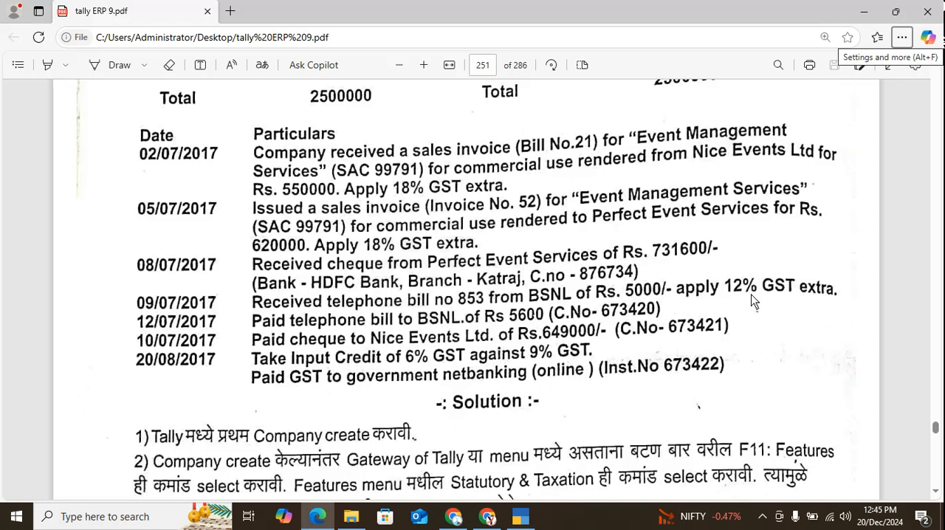
key(alt+Tab)
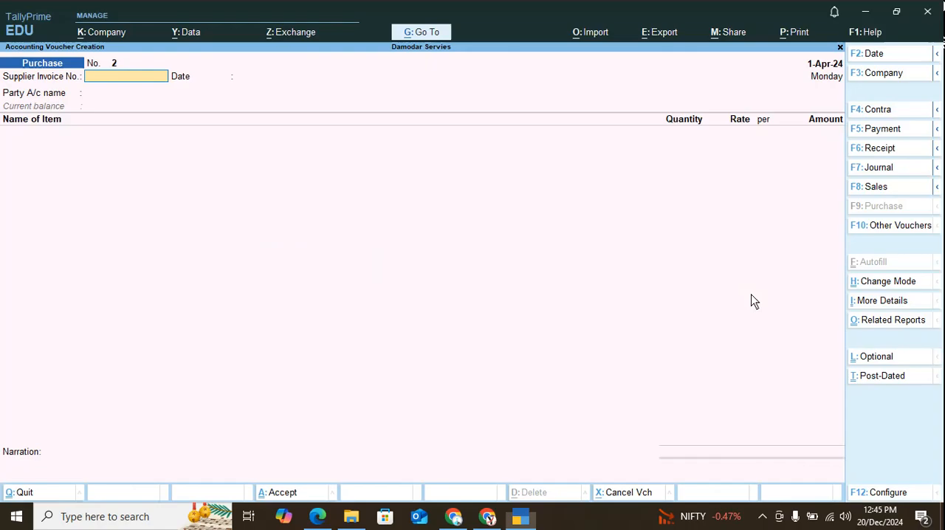
Set the purchase voucher's supplier invoice number to 853 and keep the invoice date 1-Apr-24.
text(853)
key(Return)
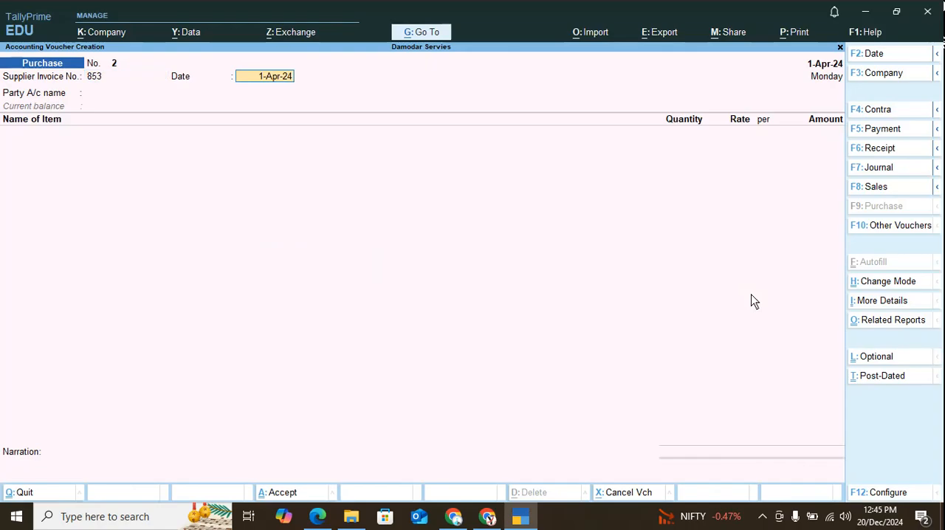
key(Return)
Start a new ledger for the voucher's party account and name it BSNL without an alias.
key(alt+c)
text(BS)
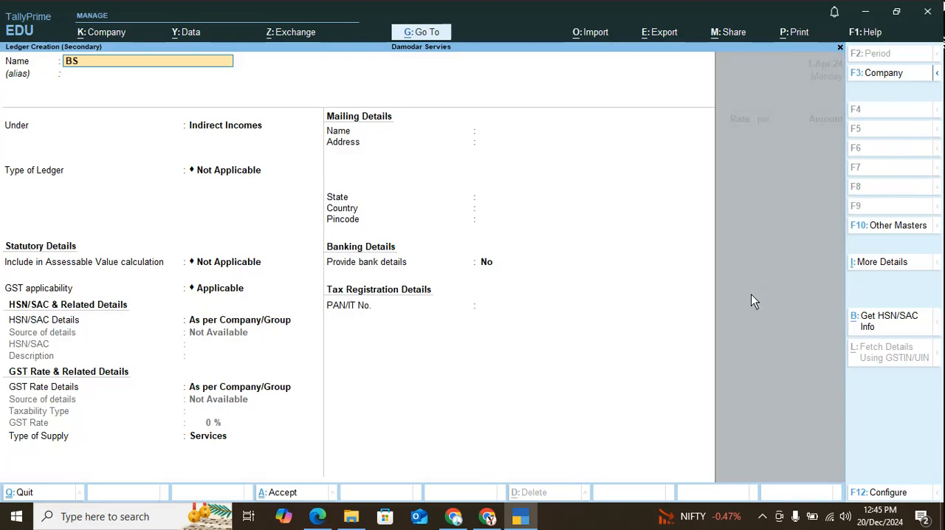
text(NL)
key(Return)
key(Return)
Group the BSNL ledger under Sundry Creditors, save it, and accept the party details in the purchase voucher.
text(I)
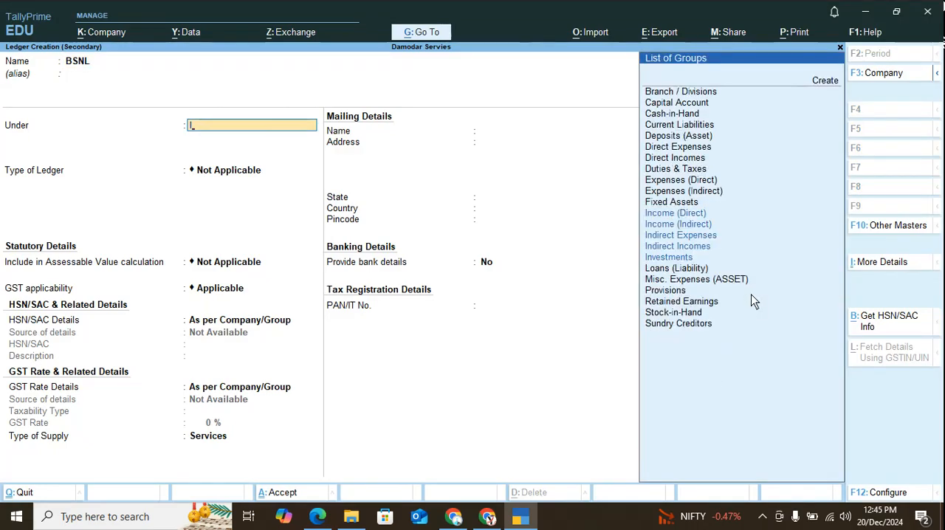
key(BackSpace)
key(Up)
key(Up)
key(Up)
key(Up)
key(Return)
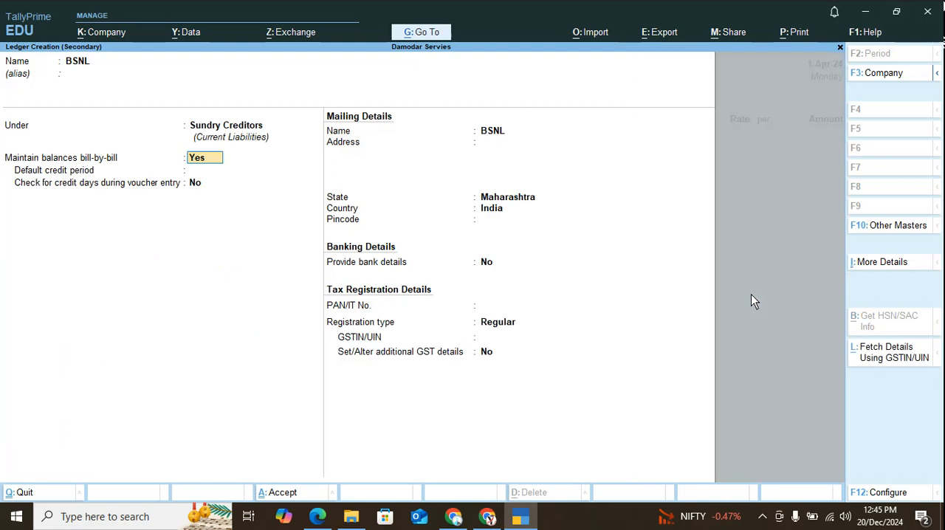
key(ctrl)
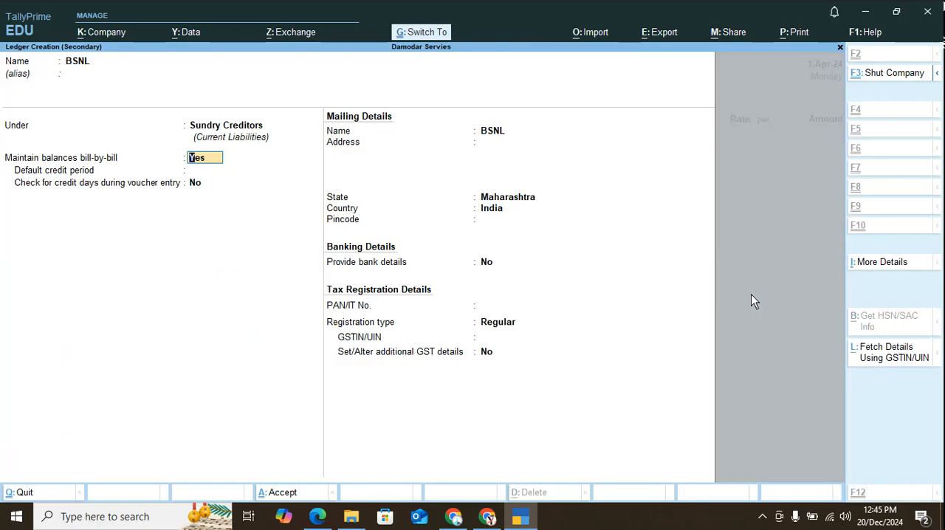
key(ctrl+a)
key(ctrl+a)
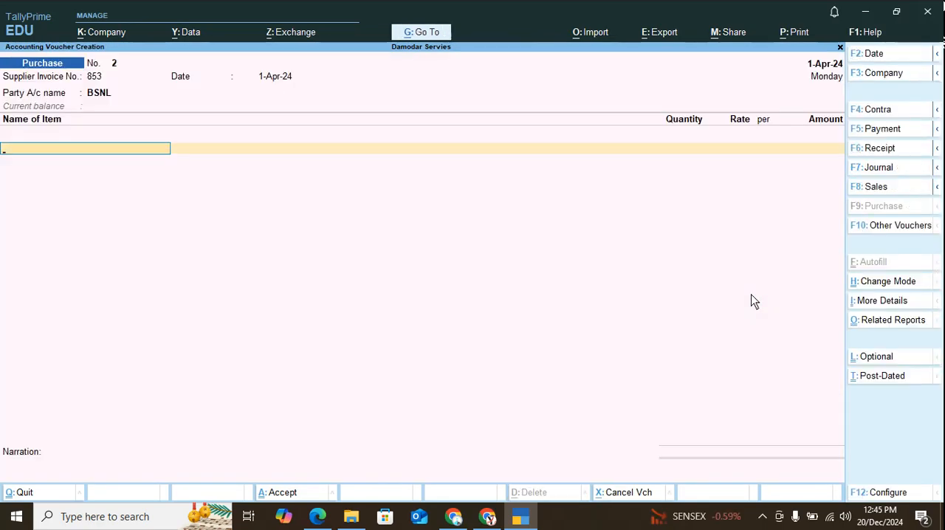
End the empty item list and start a new ledger named Purchase Telephone Bill.
key(Return)
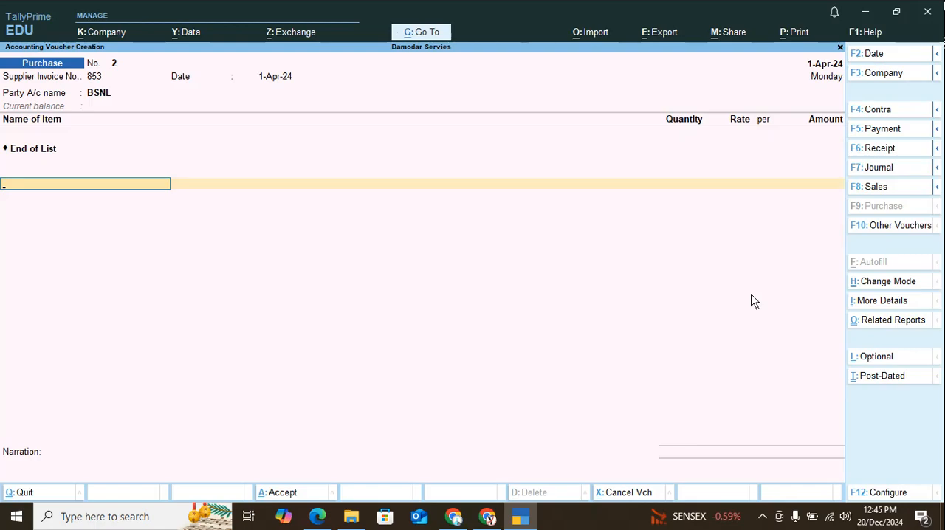
key(alt+c)
text(Telephoen)
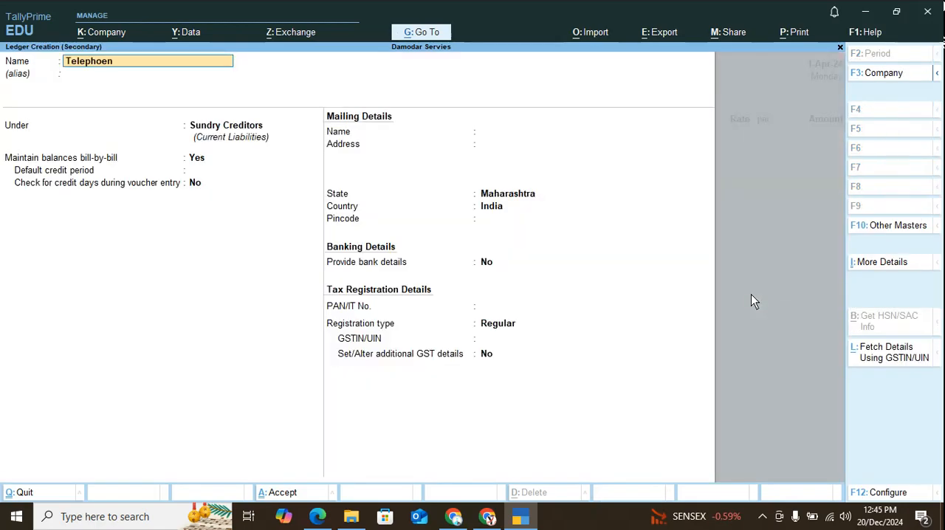
key(BackSpace)
key(BackSpace)
key(BackSpace)
key(BackSpace)
key(BackSpace)
key(BackSpace)
key(BackSpace)
key(BackSpace)
key(BackSpace)
text(Purchase Telephone Bill)
key(Return)
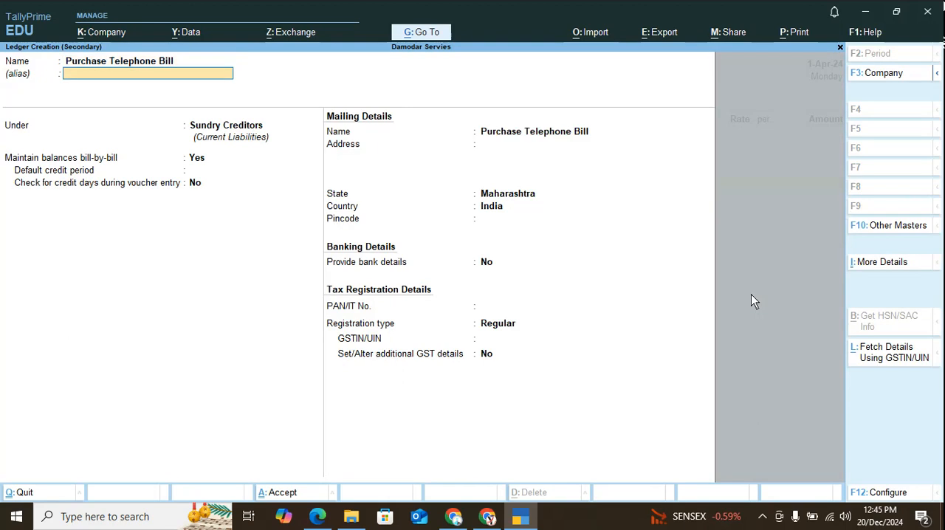
Place the Purchase Telephone Bill ledger under Indirect Expenses, keeping its ledger type and assessable value inclusion as Not Applicable.
key(Return)
key(Up)
key(Up)
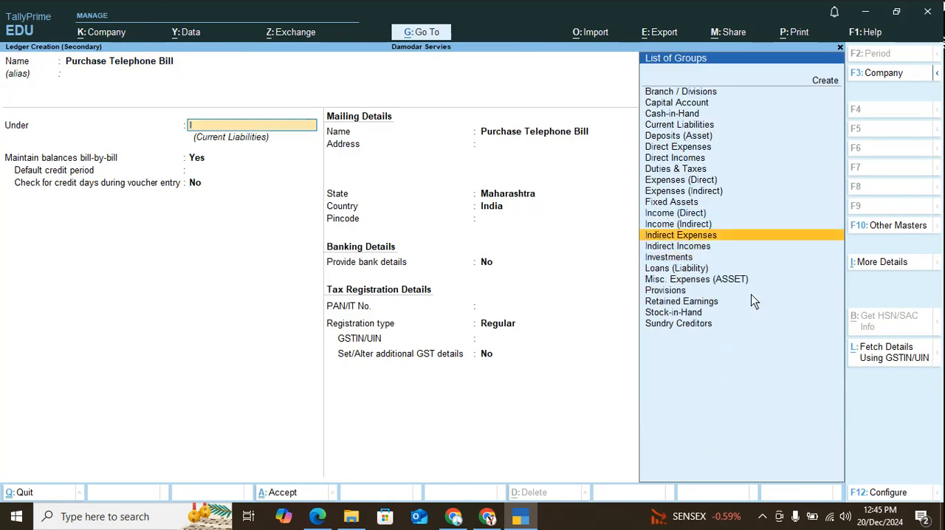
key(Return)
Keep GST applicable and set the HSN/SAC details to Specify Details Here, leaving the code and description blank.
key(Return)
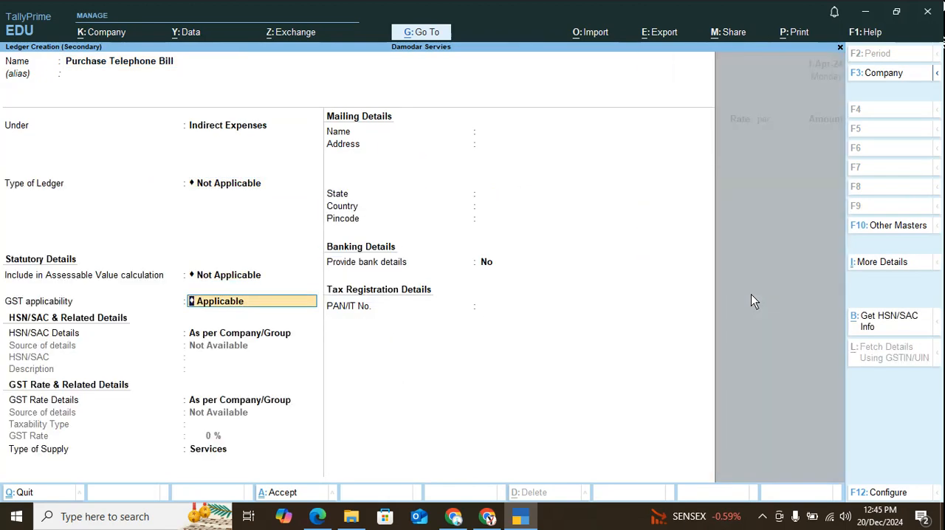
key(Return)
key(Down)
key(Return)
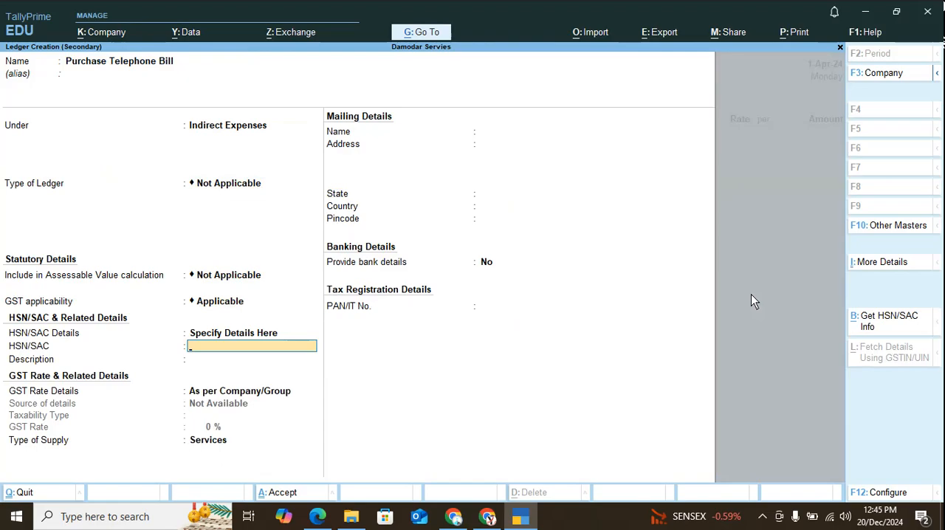
key(Return)
Set the GST rate details to Specify Details Here, with taxability type Taxable and a 12% GST rate.
key(Return)
key(Down)
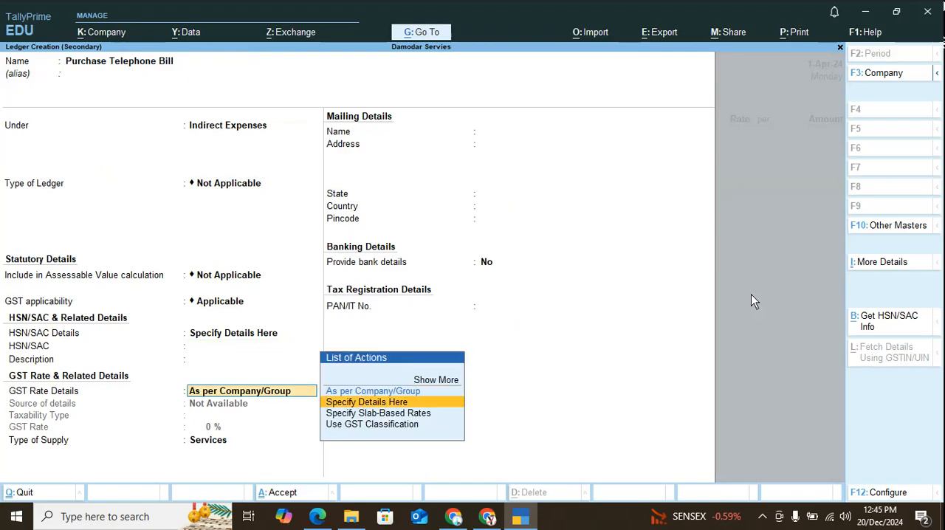
key(Return)
key(Return)
text(12)
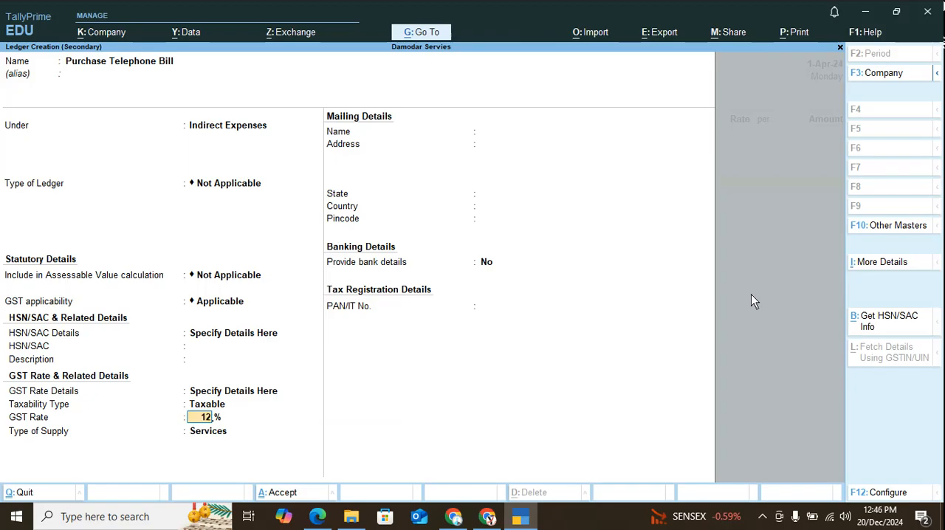
key(Return)
Keep the type of supply as Services and save the Purchase Telephone Bill ledger.
key(Up)
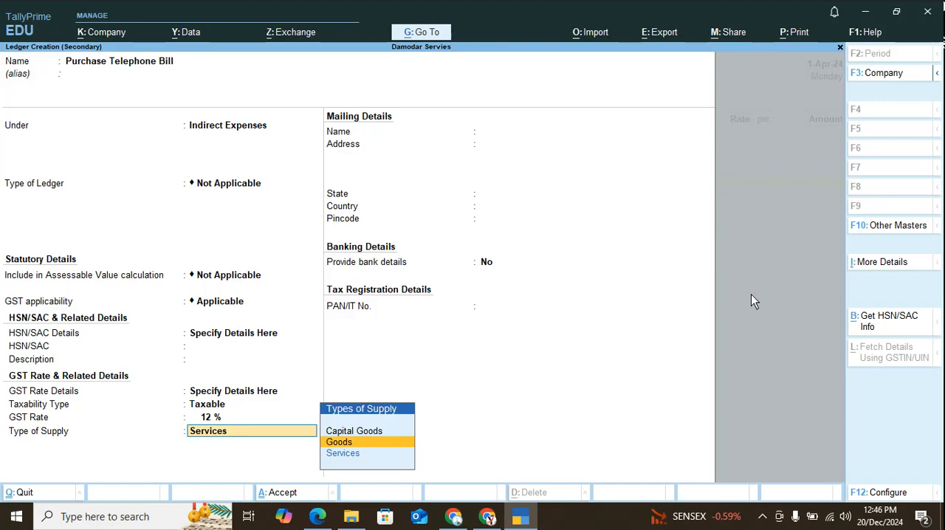
key(Down)
key(Return)
key(Return)
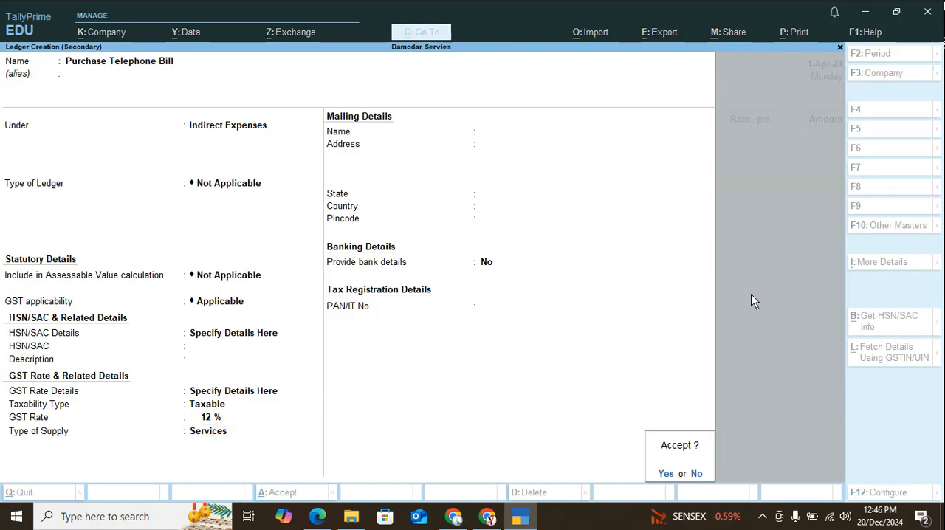
key(Return)
Enter an amount of 5000 for the Purchase Telephone Bill line of the voucher.
key(Return)
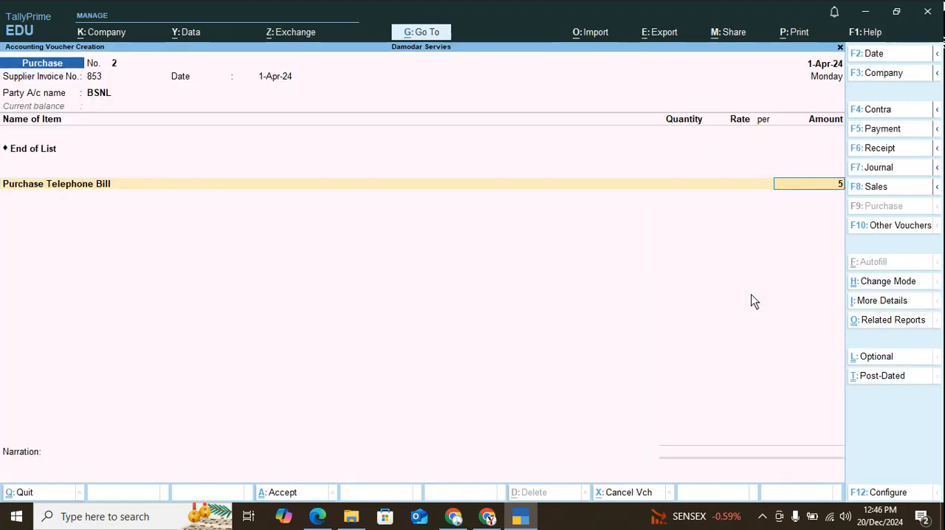
text(5000)
key(Return)
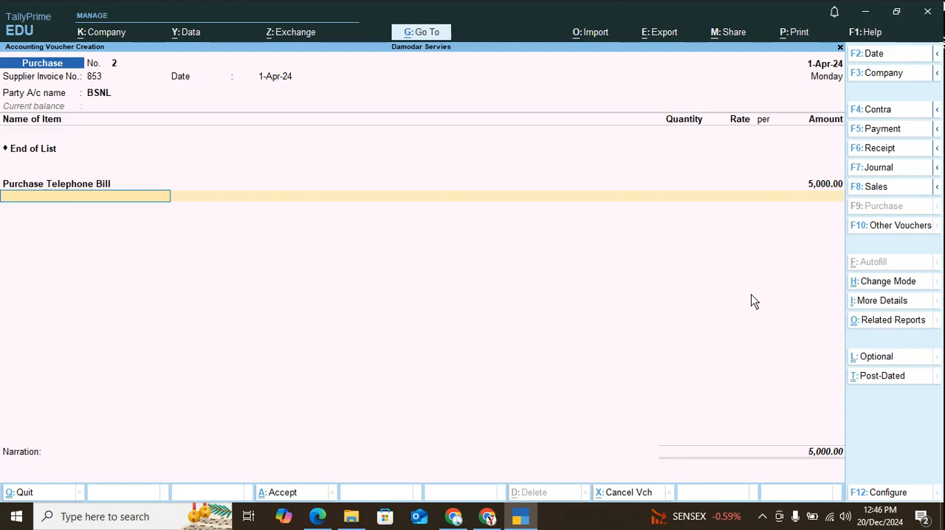
Start a new ledger named CGST @ 6% from the voucher's next ledger line.
text(C)
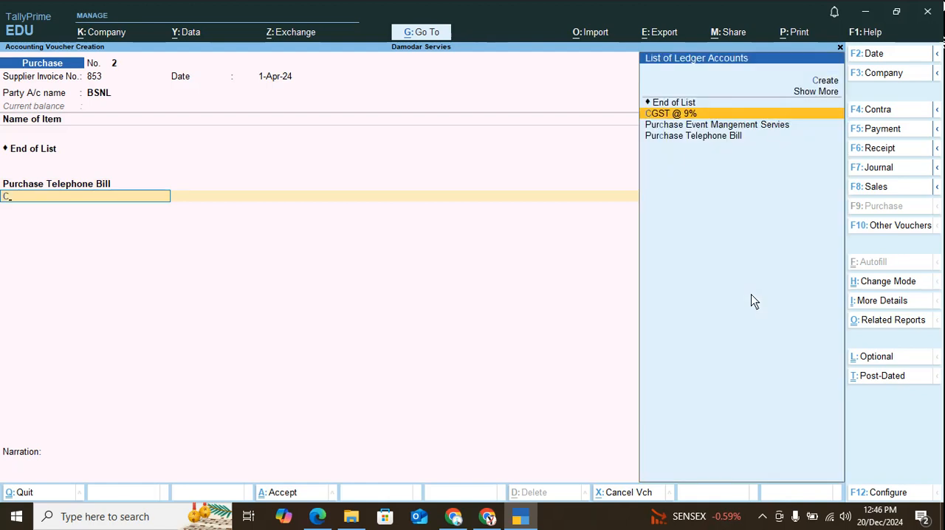
key(BackSpace)
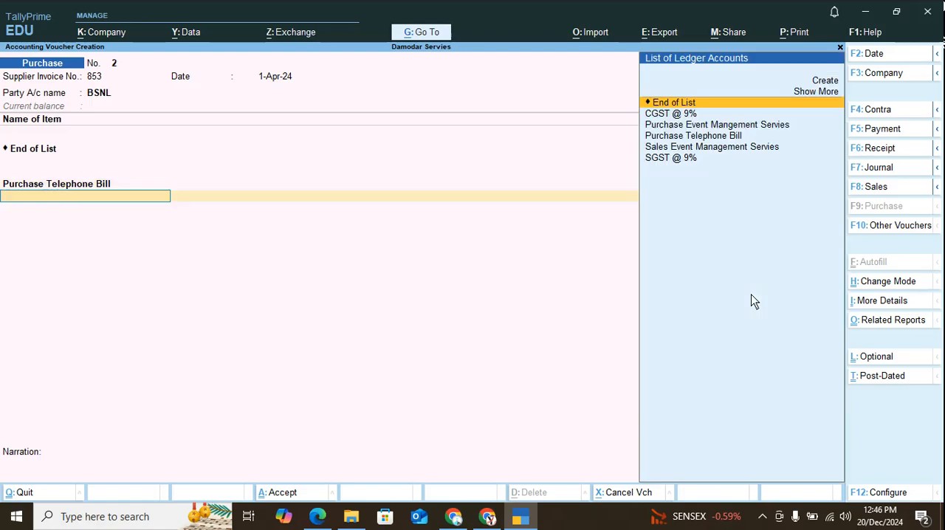
key(ctrl)
key(alt+c)
text(CGST @)
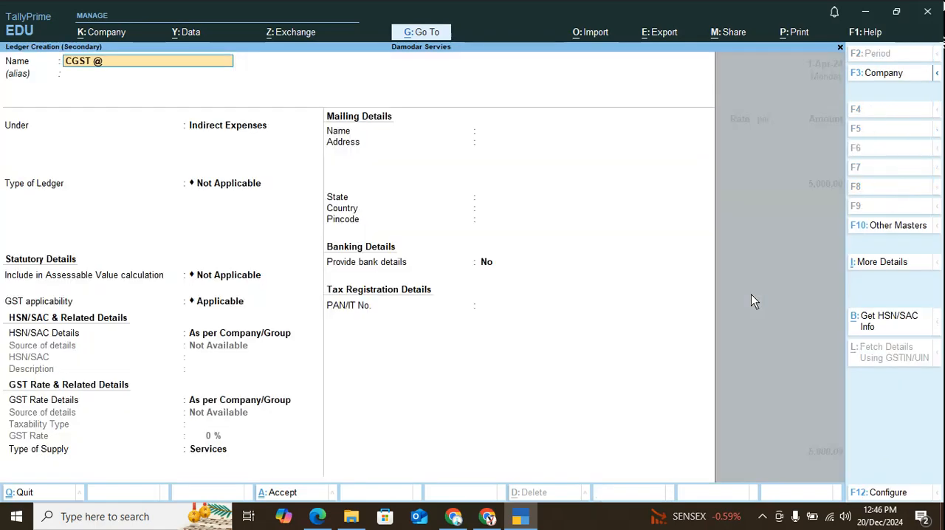
text( 6%)
key(Return)
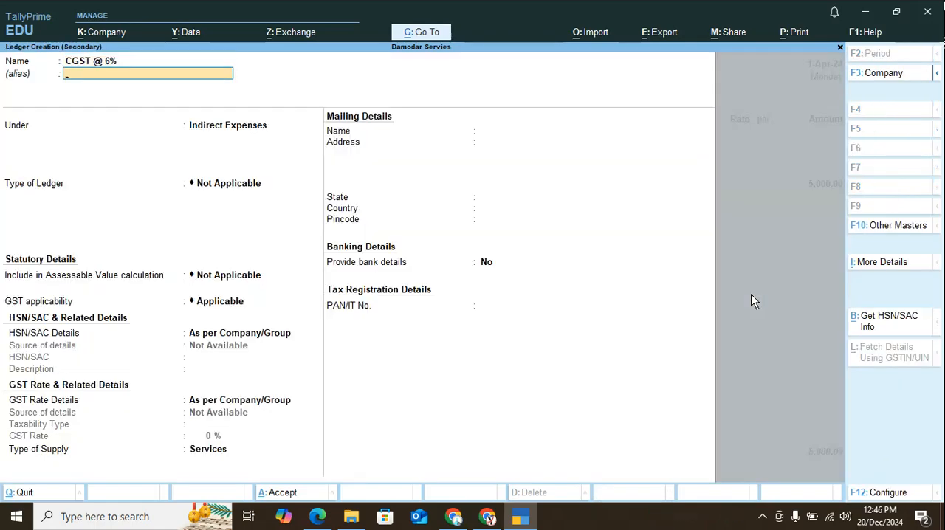
Place the CGST @ 6% ledger under Duties & Taxes with duty type GST, tax type CGST and a 6% calculation rate.
key(Return)
text(D)
key(Return)
key(Return)
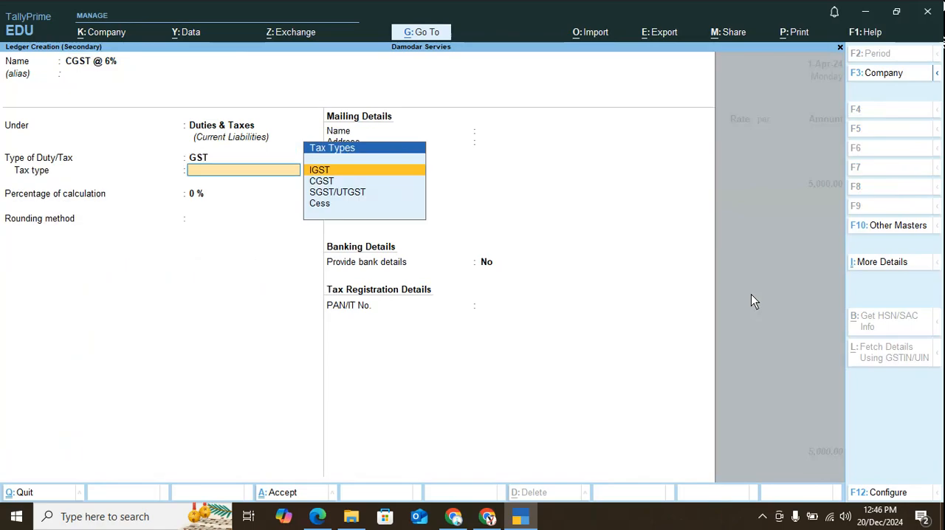
text(C)
key(Return)
text(6)
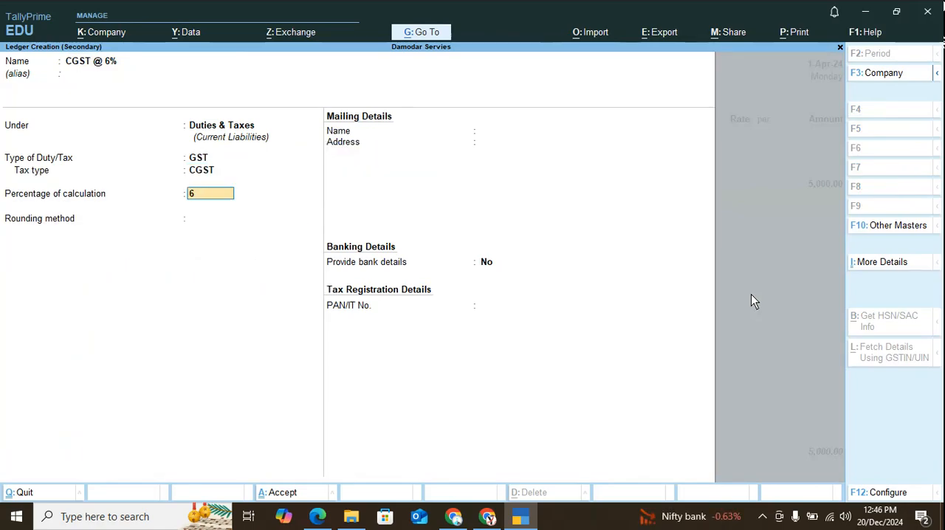
Set the CGST ledger to Normal Rounding, save it, and add it to the purchase voucher.
key(Return)
key(Down)
key(Down)
key(Return)
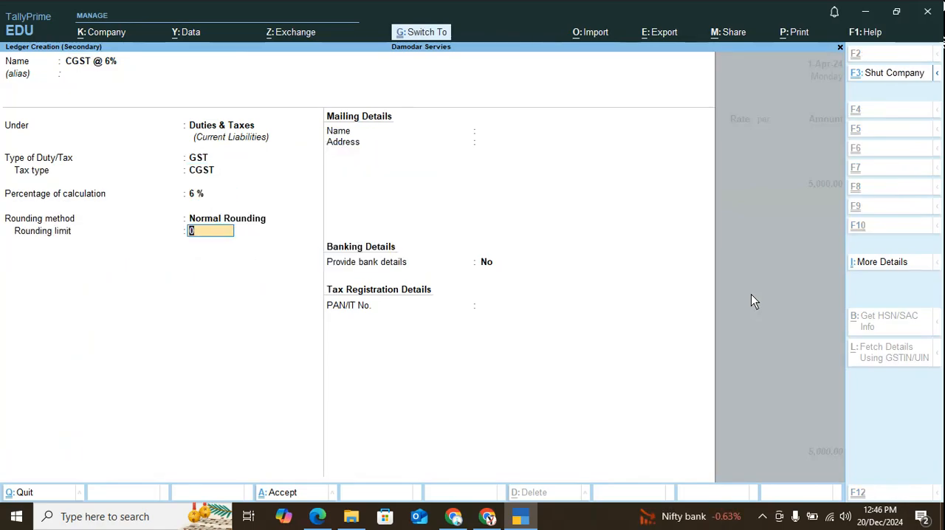
key(ctrl+a)
key(Return)
key(Return)
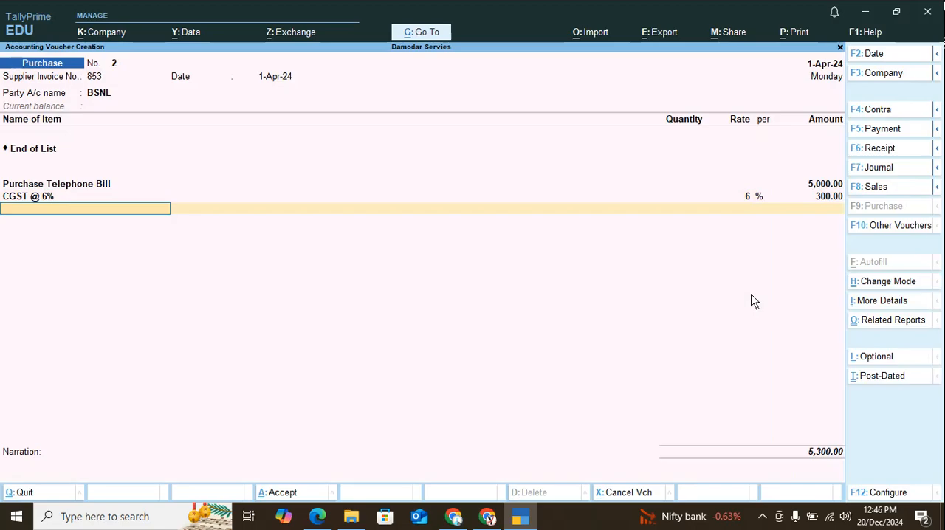
Start another new ledger from the voucher and name it SGST @ 6%.
key(alt+c)
text(SGST)
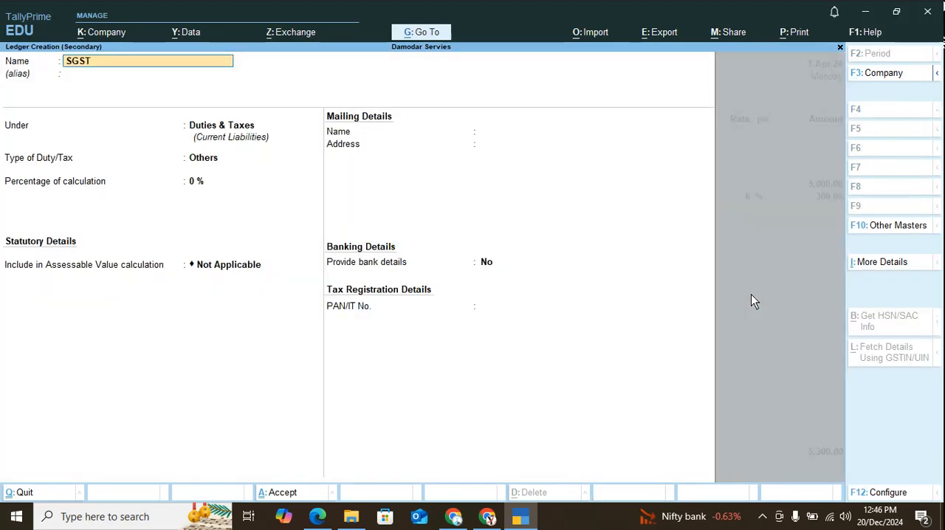
text( @ 6%)
key(Return)
Place the SGST @ 6% ledger under Duties & Taxes with duty type GST and tax type SGST/UTGST.
text(d)
key(Return)
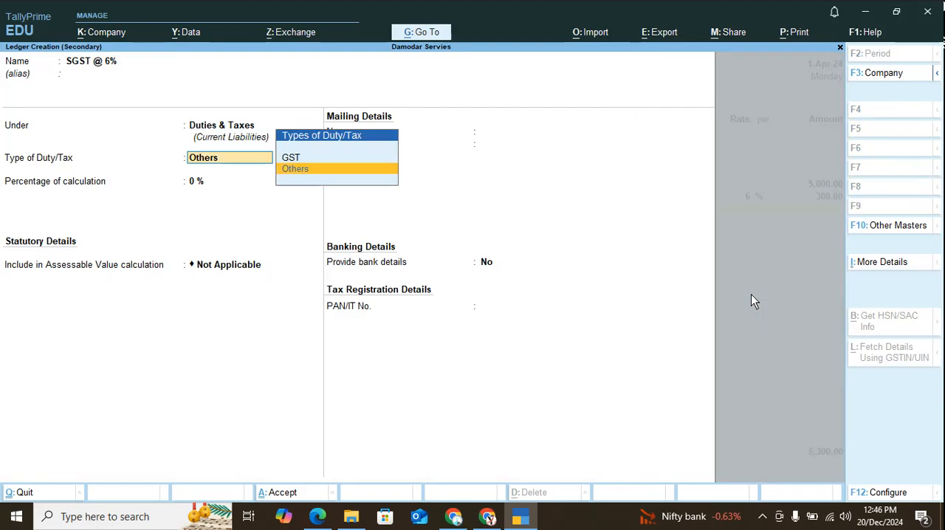
key(Up)
key(Return)
key(Down)
key(Down)
key(Return)
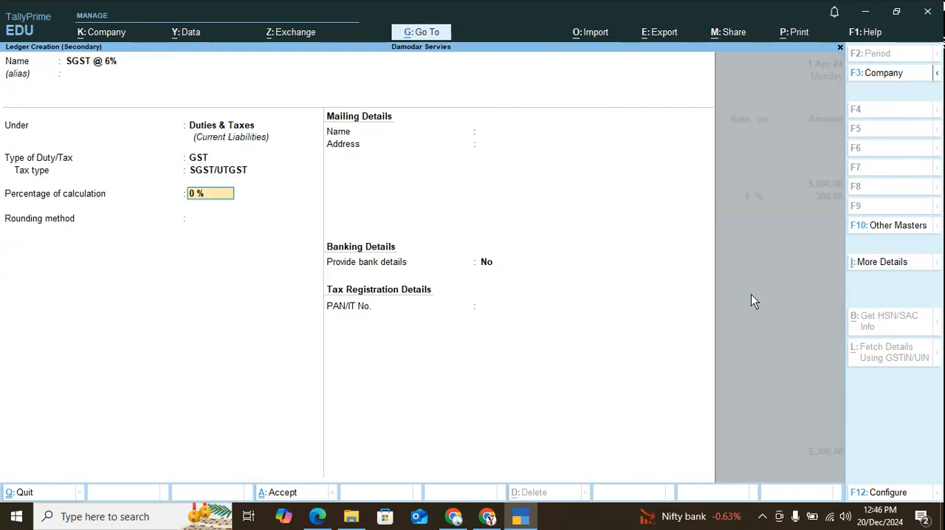
Set the SGST ledger to 6% with Normal Rounding, save it, and add it to the purchase voucher.
text(6)
key(Return)
key(Down)
key(Down)
key(Return)
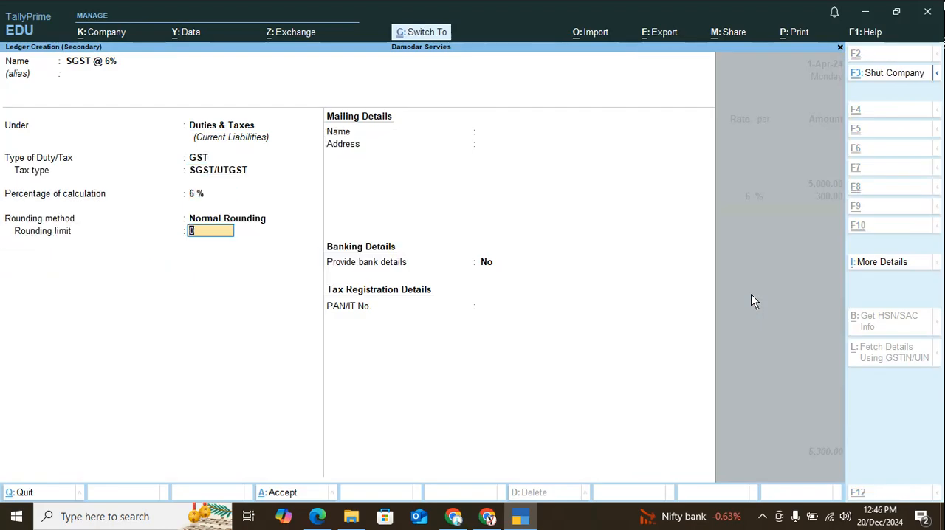
key(ctrl+a)
key(Return)
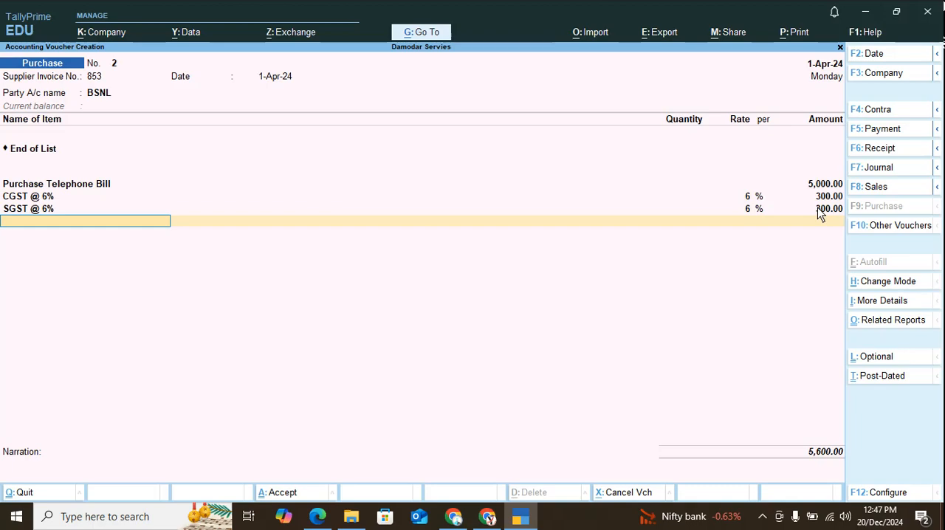
Allocate the BSNL bill amount of 5,600 as a new reference and save the purchase voucher.
key(Return)
key(Return)
key(Return)
key(Return)
key(Return)
key(Return)
key(Return)
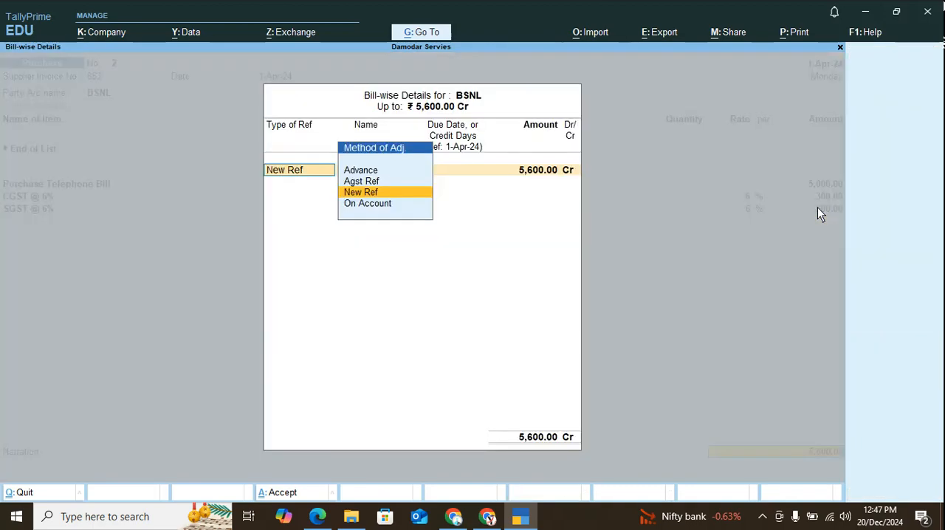
key(Return)
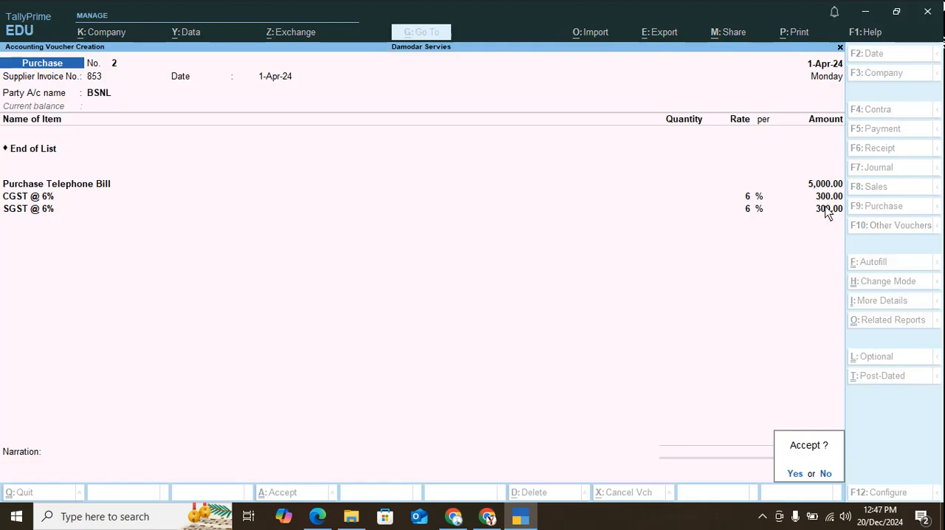
key(y)
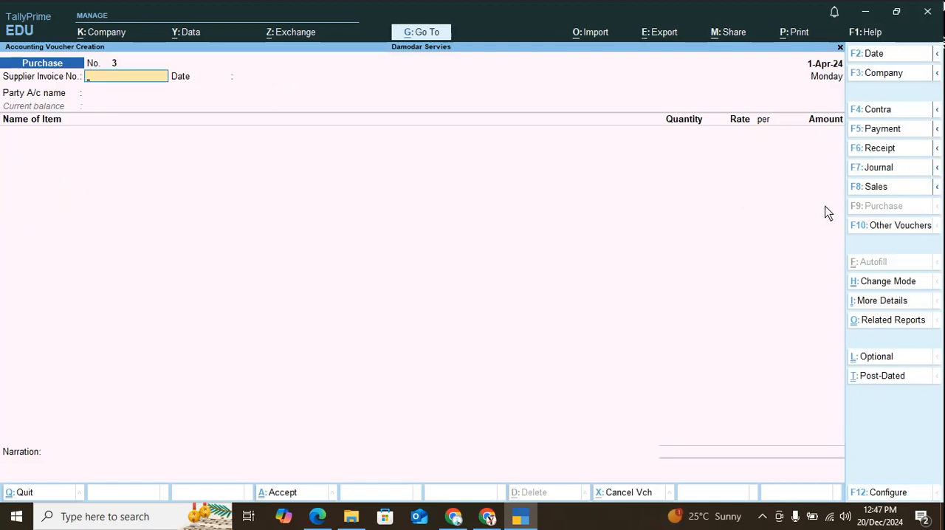
Check the next transaction in the problem PDF, then start a payment voucher in TallyPrime with SBI as the account.
key(alt+Tab)
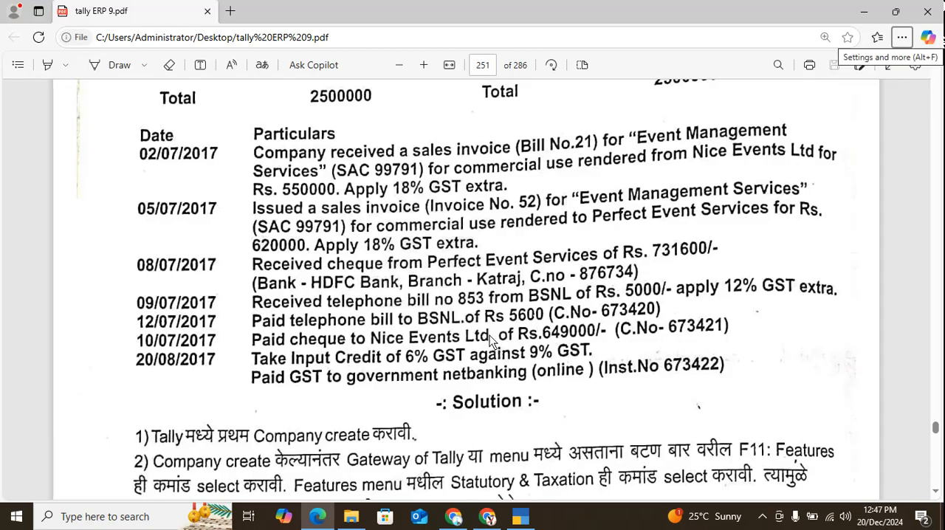
key(alt+Tab)
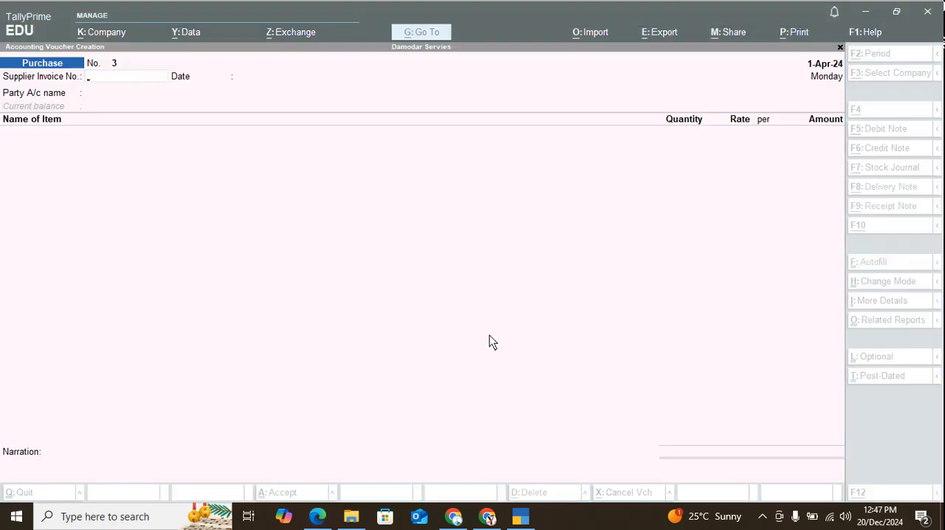
key(F6)
key(F5)
text(b)
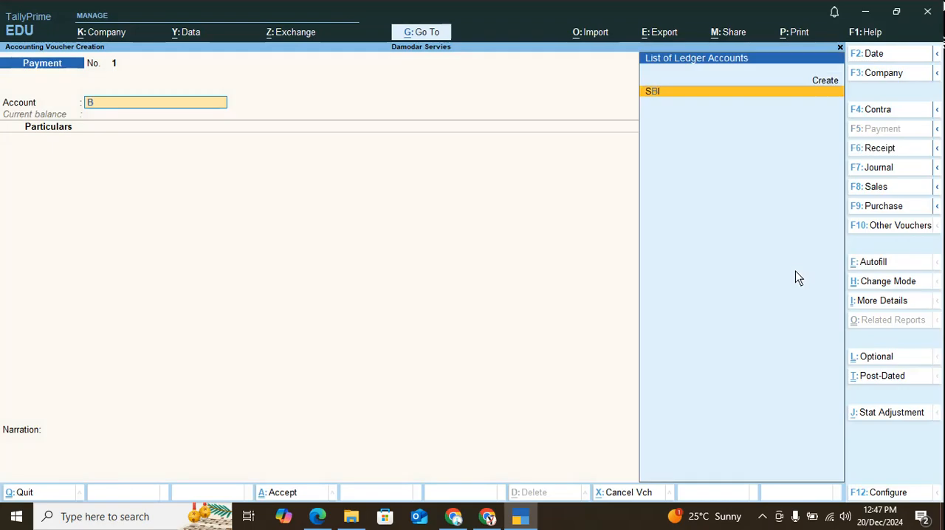
text(a)
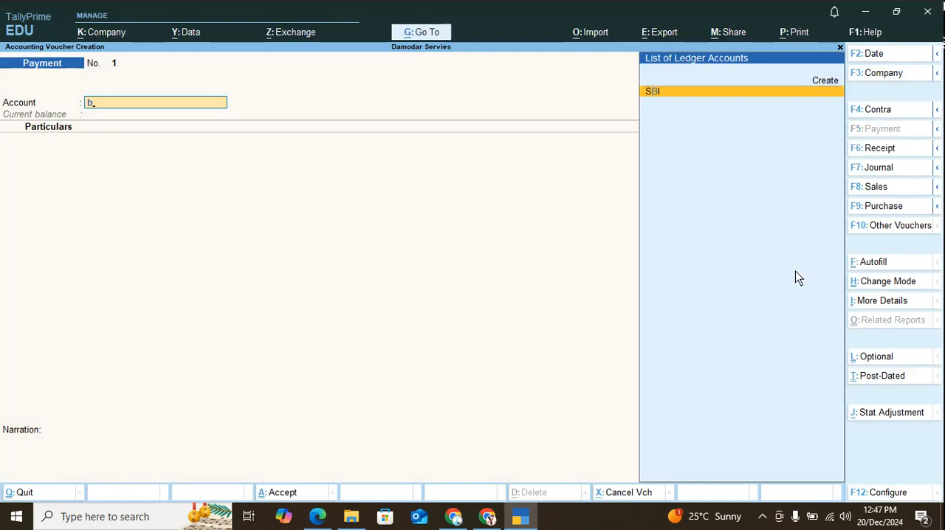
key(Return)
Enter BSNL as the paid party for 5,600 and allocate it against reference 853.
text(Te)
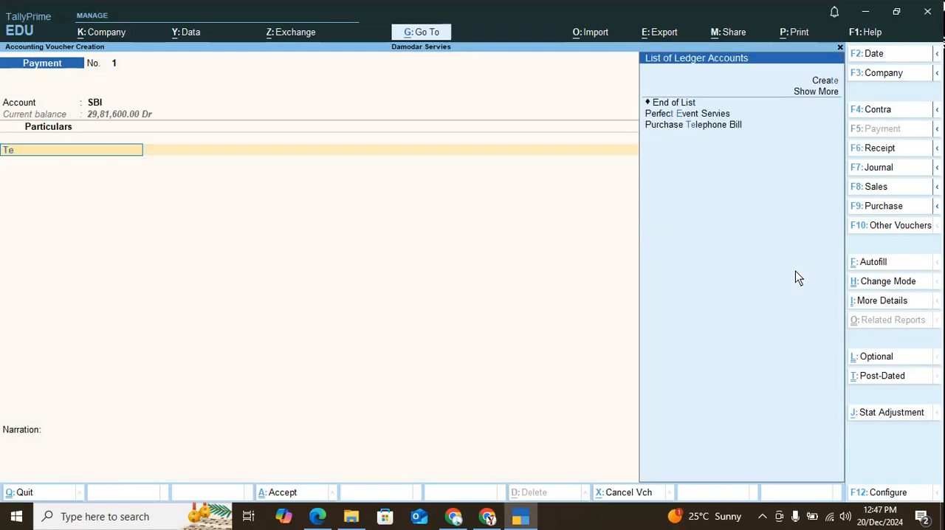
key(BackSpace)
key(BackSpace)
text(bs)
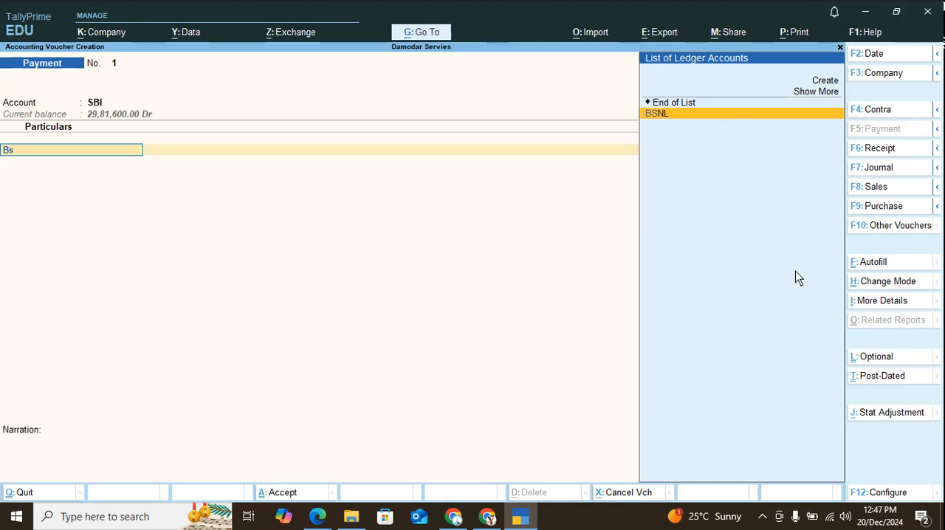
key(Return)
text(5600)
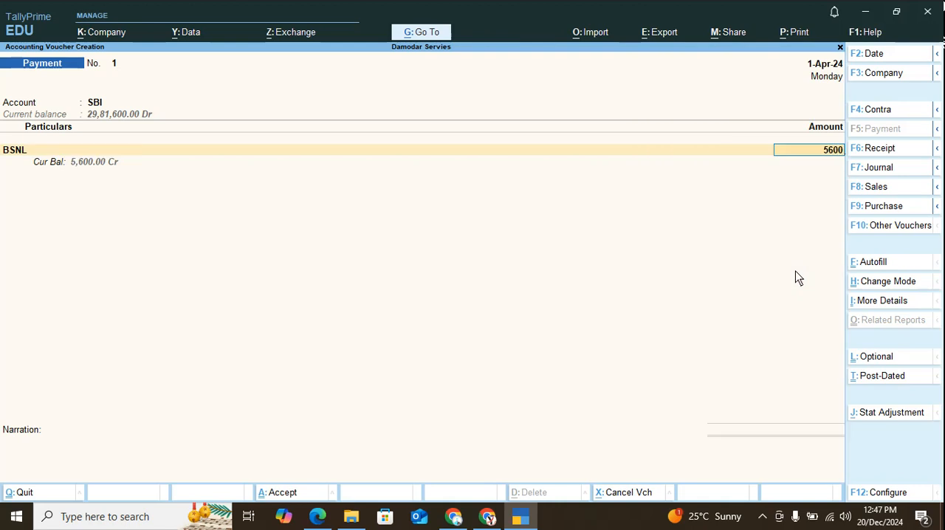
key(Return)
key(Return)
key(Return)
key(Return)
key(Return)
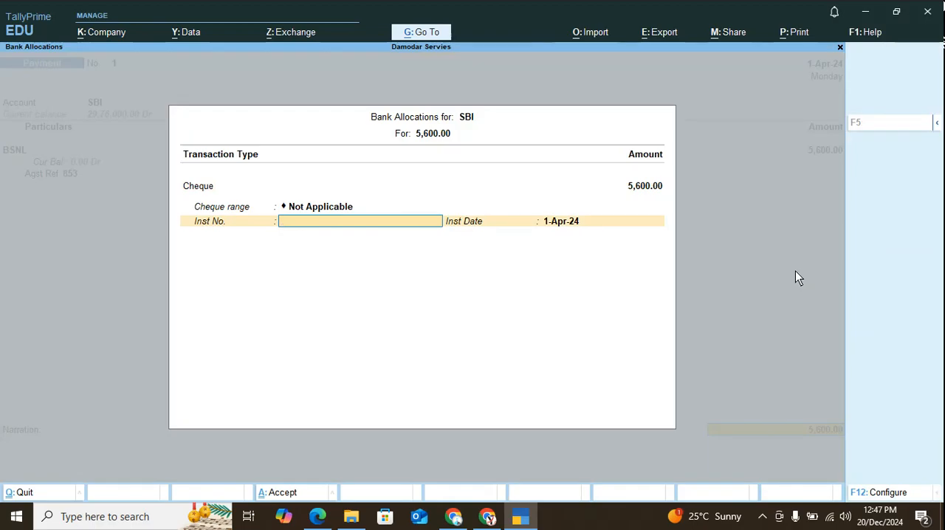
Record the SBI bank allocation as cheque number 673420 dated 1-Apr-24 and save the BSNL payment voucher.
text(67342)
key(Return)
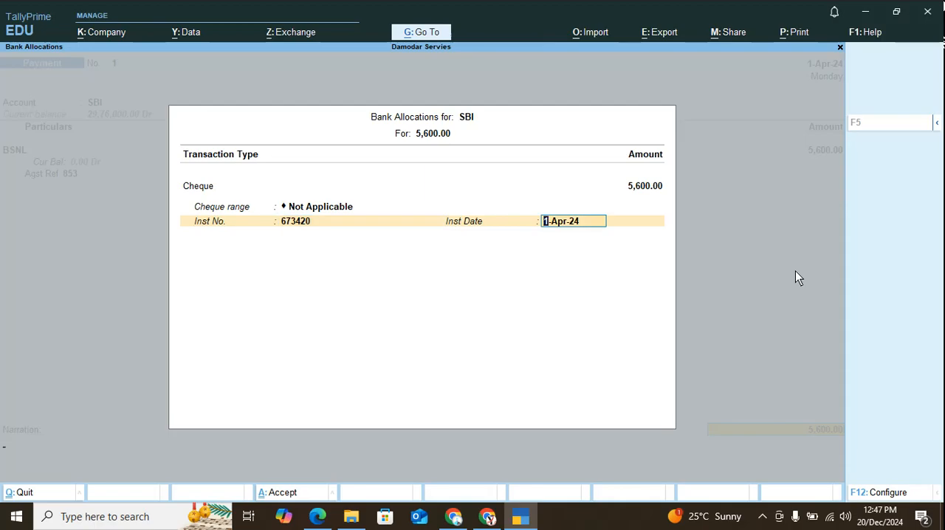
key(Return)
key(Return)
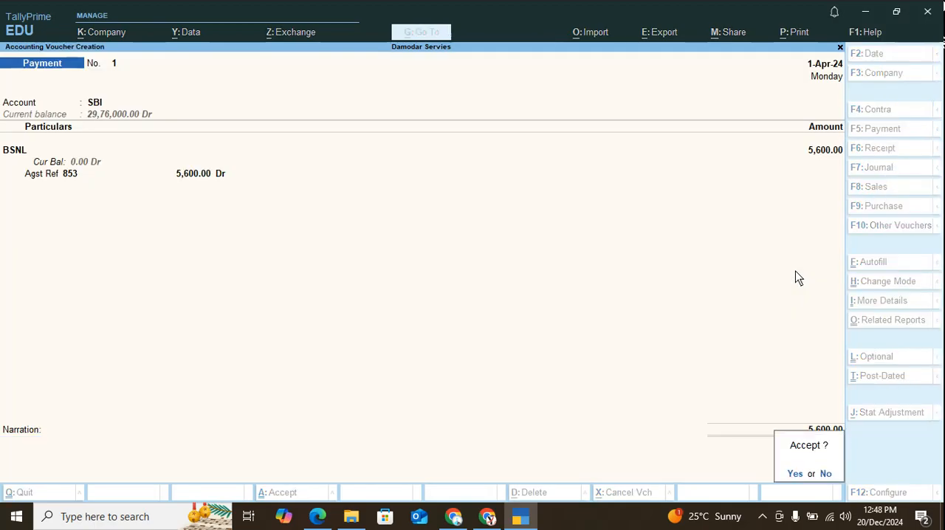
key(Return)
Check the next entry in the problem PDF and begin another payment voucher from SBI to Nice Event LTD.
key(alt+Tab)
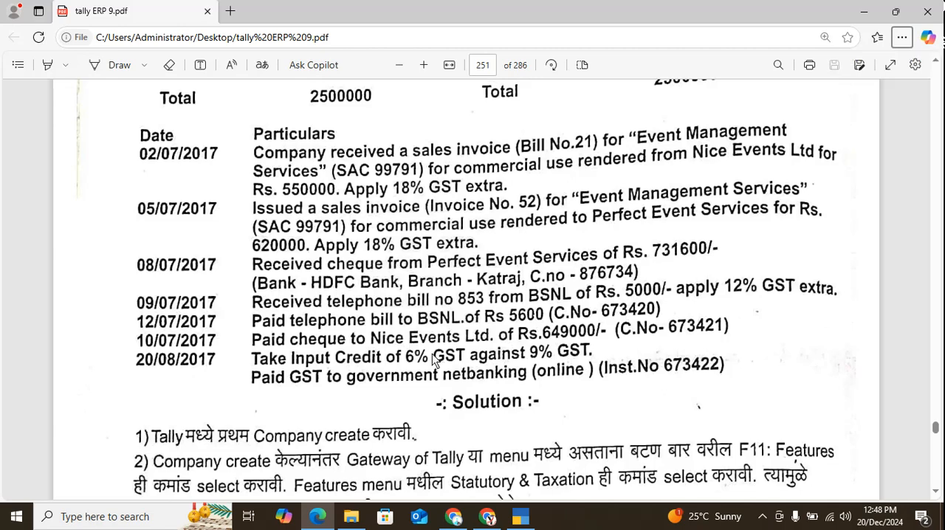
key(alt+Tab)
text(B)
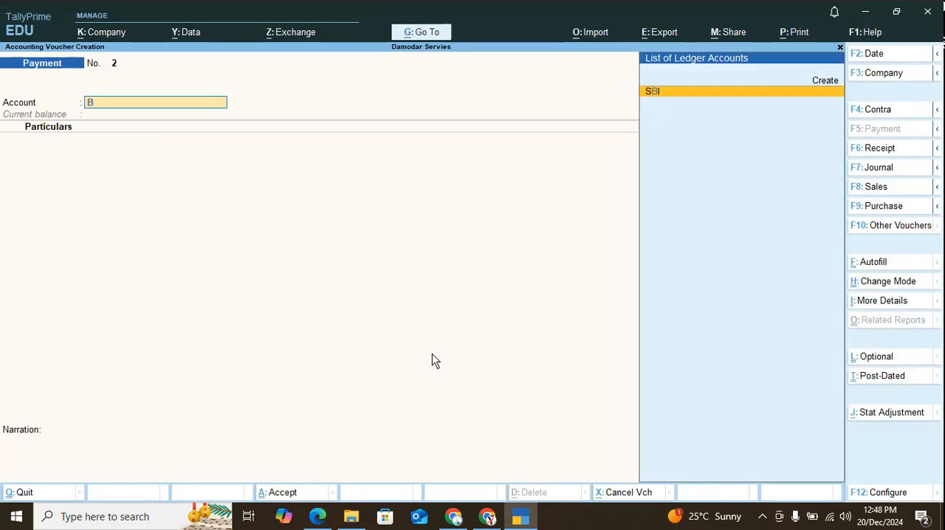
key(Return)
text(n)
key(Return)
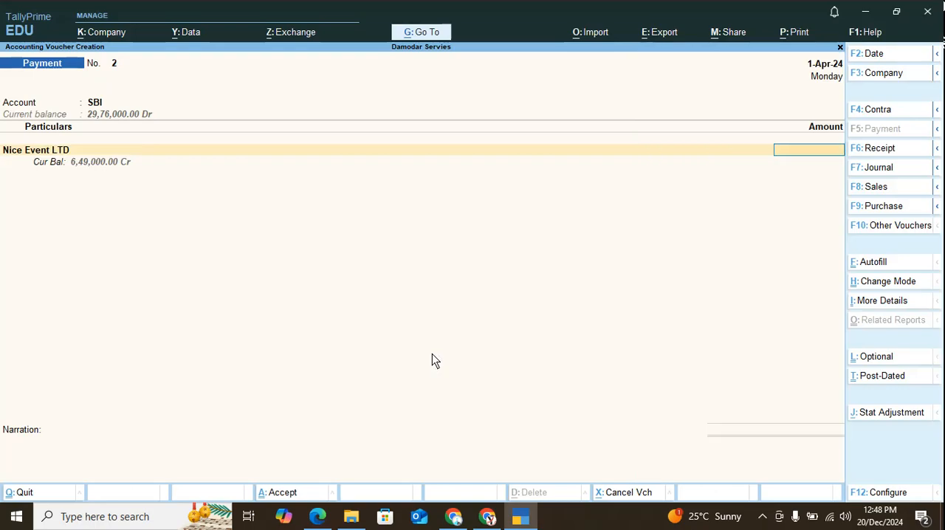
Set the Nice Event LTD payment to 6,49,000 and allocate it against reference 21.
text(6,49,000)
key(Return)
key(Return)
key(Return)
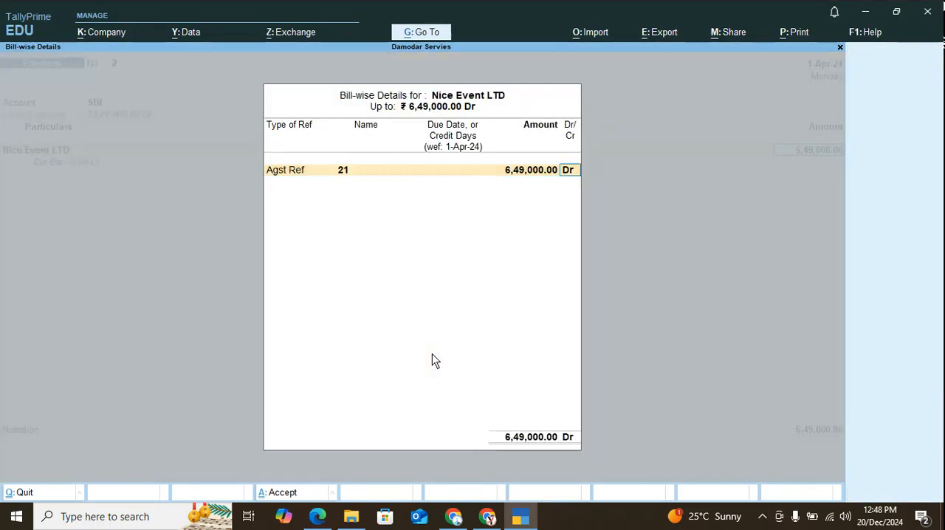
key(Return)
key(Return)
Record the SBI bank allocation as cheque number 673421 dated 1-Apr-24 and save the Nice Event LTD payment voucher.
key(Return)
key(Return)
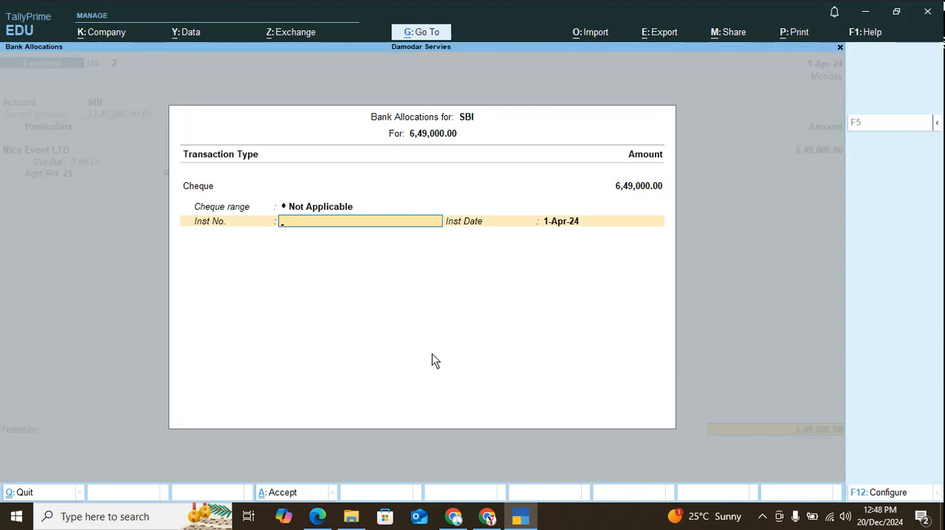
text(673421)
key(Return)
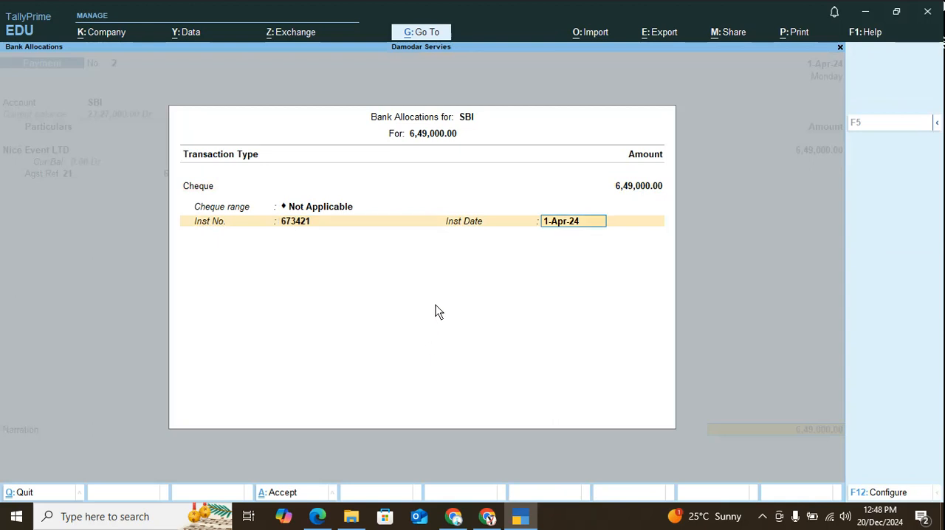
key(Return)
key(Return)
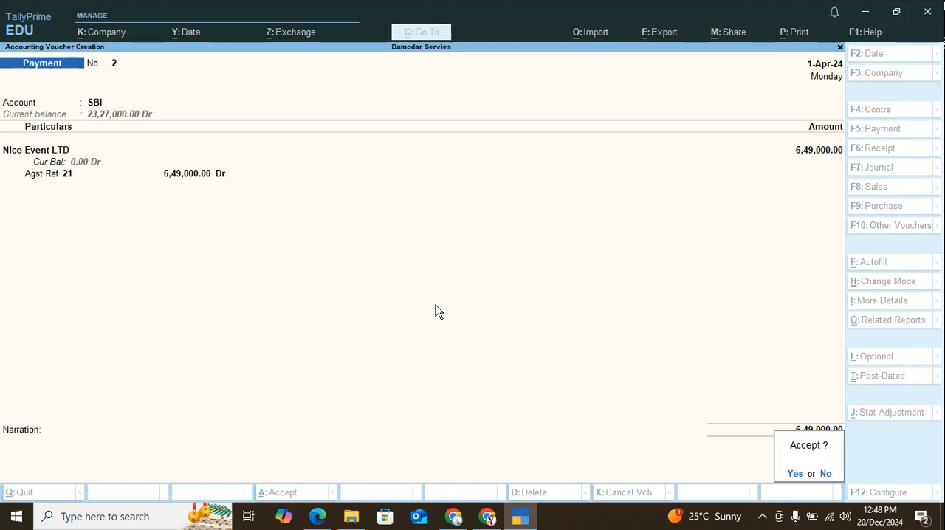
key(Return)
Check the input credit entry in the problem PDF, then start a journal voucher debiting CGST @ 9% with 300.
key(alt+Tab)
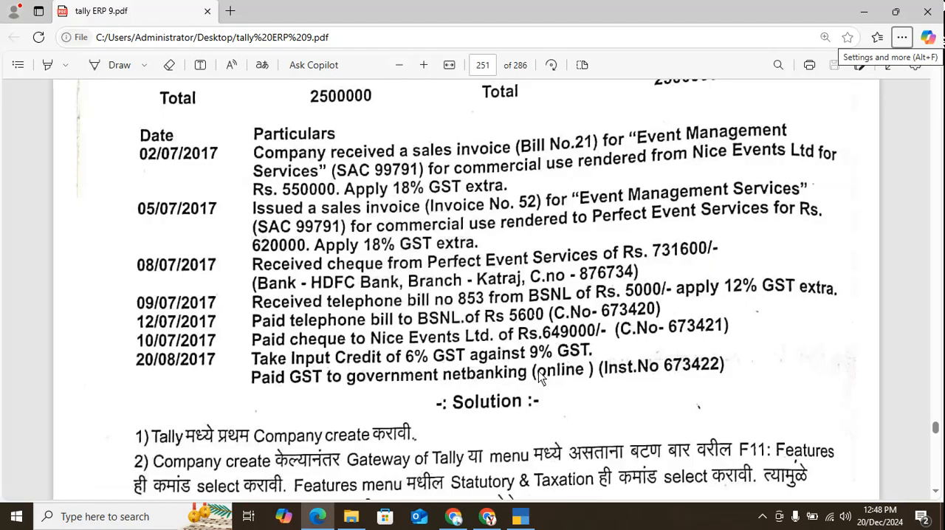
key(alt+Tab)
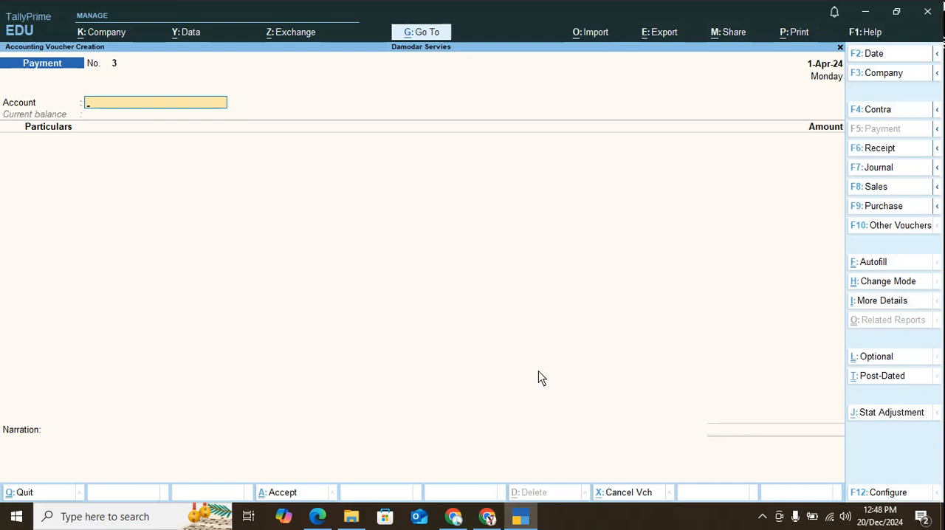
key(F7)
key(Down)
key(Down)
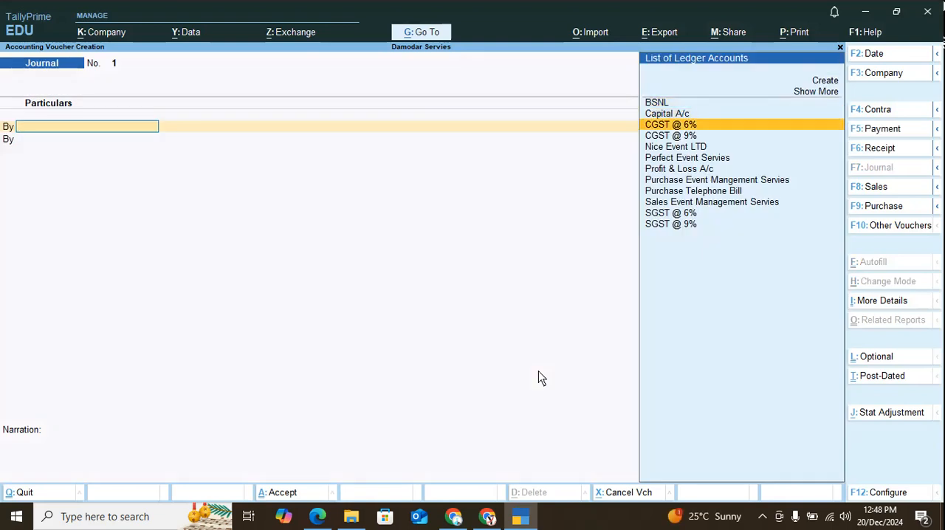
key(Down)
key(Return)
key(BackSpace)
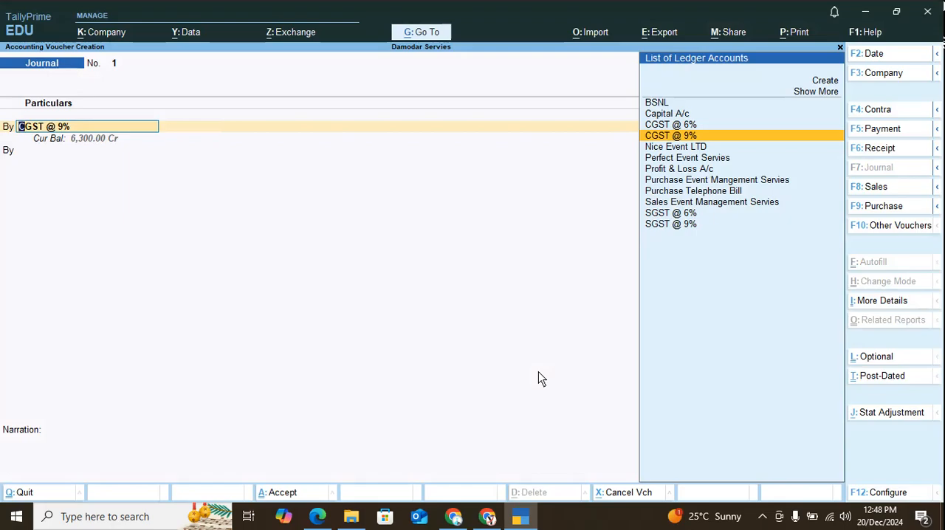
key(Return)
text(300)
key(Return)
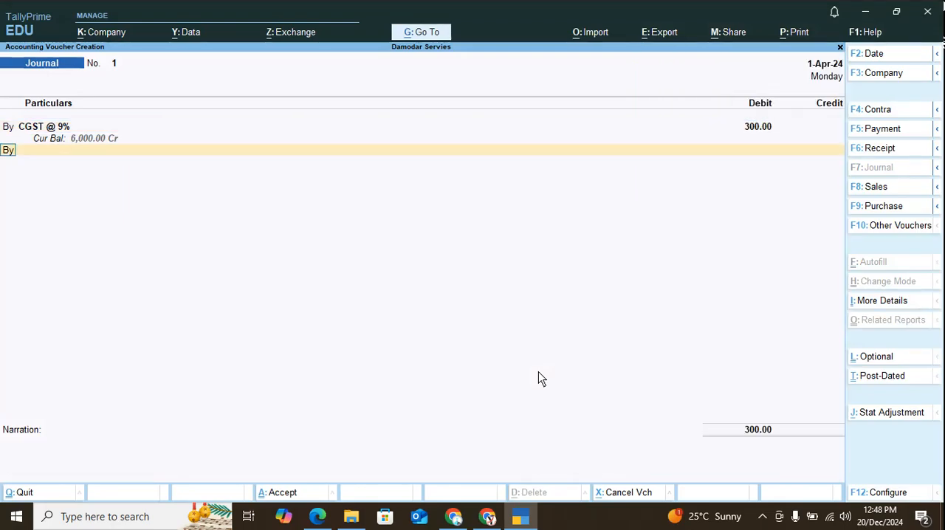
Debit SGST @ 9% with 300 on the second line of the journal voucher.
key(Return)
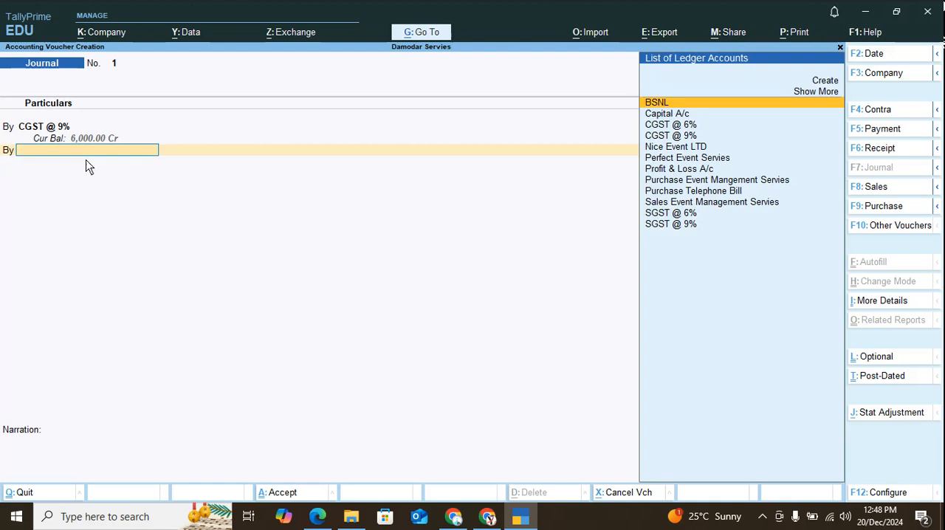
text(S)
key(Return)
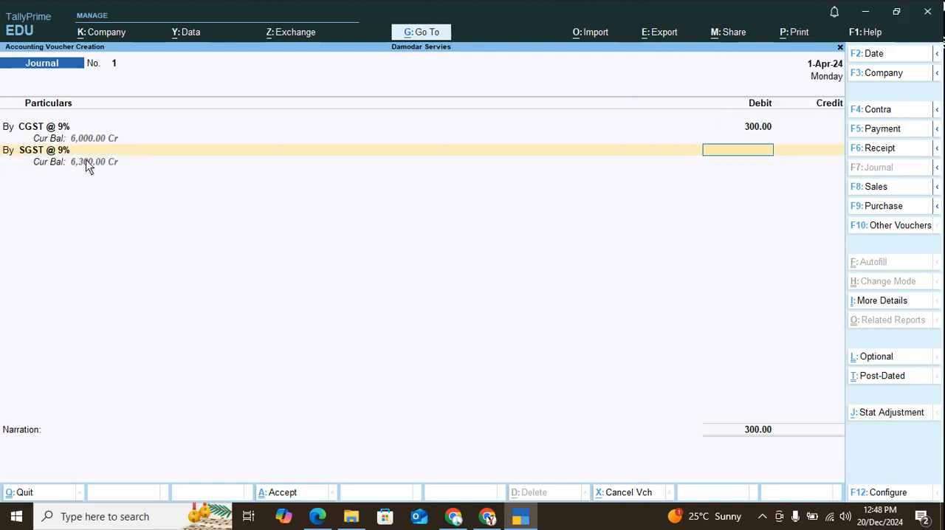
text(300)
key(Return)
key(Return)
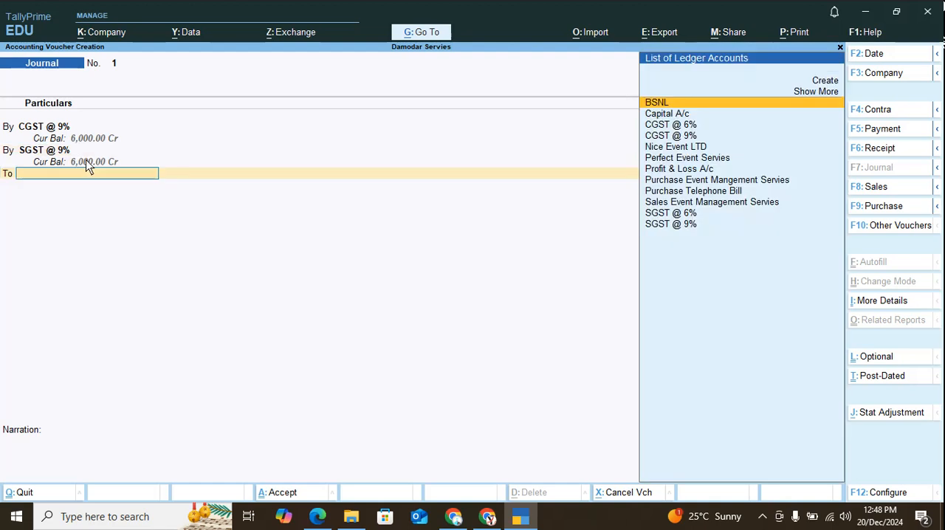
Credit CGST @ 6% with 300 in the journal voucher.
text(C)
key(Down)
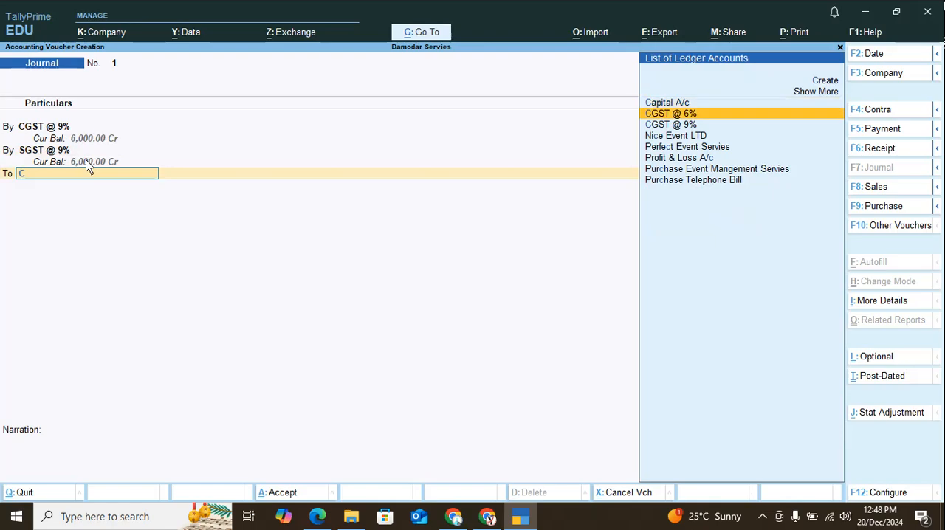
key(Return)
text(300)
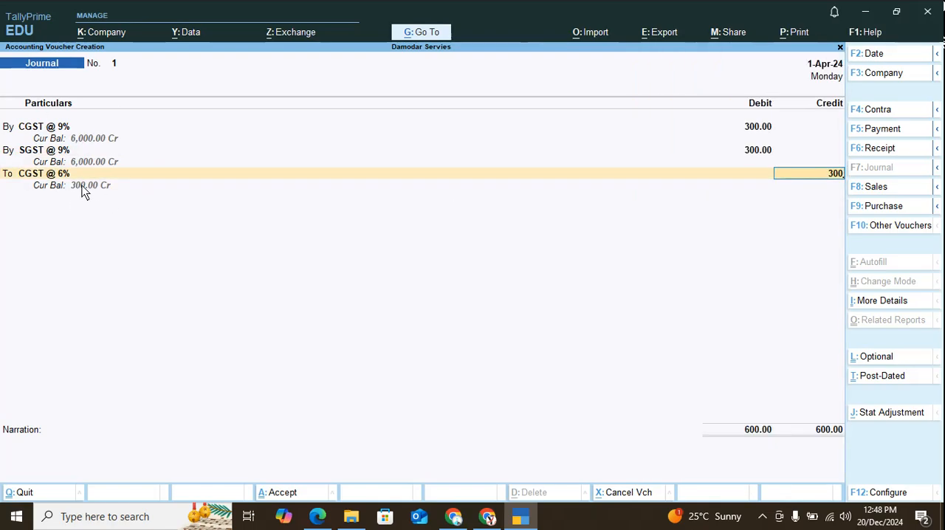
key(Return)
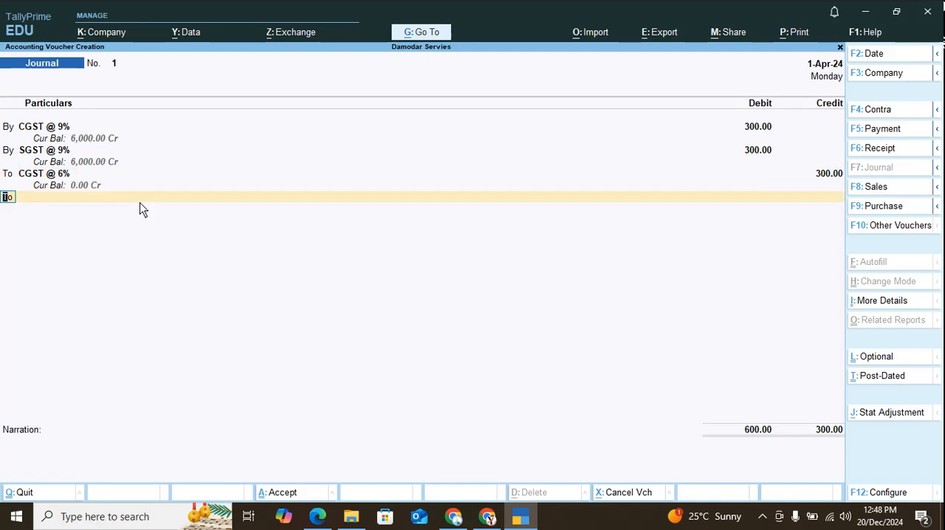
Credit SGST @ 6% with 300 and save the journal voucher without a narration.
key(Return)
text(S)
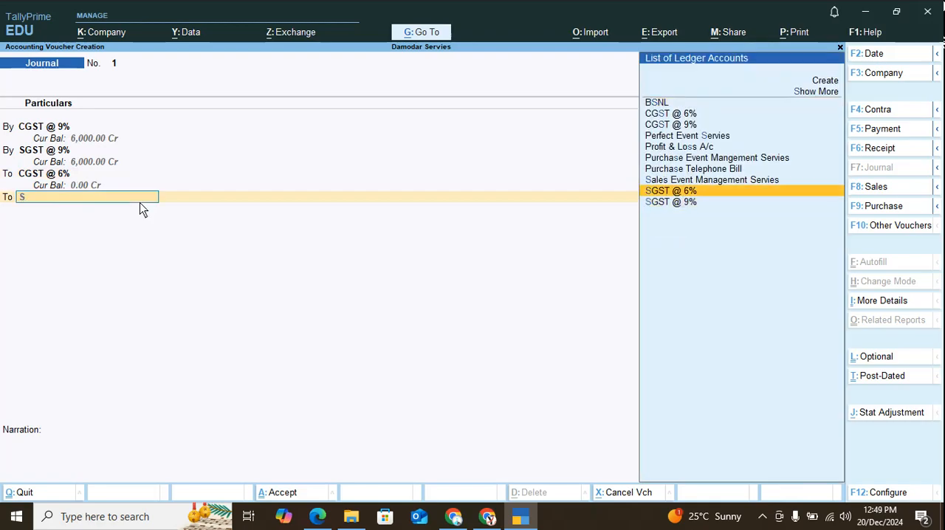
key(Return)
key(Return)
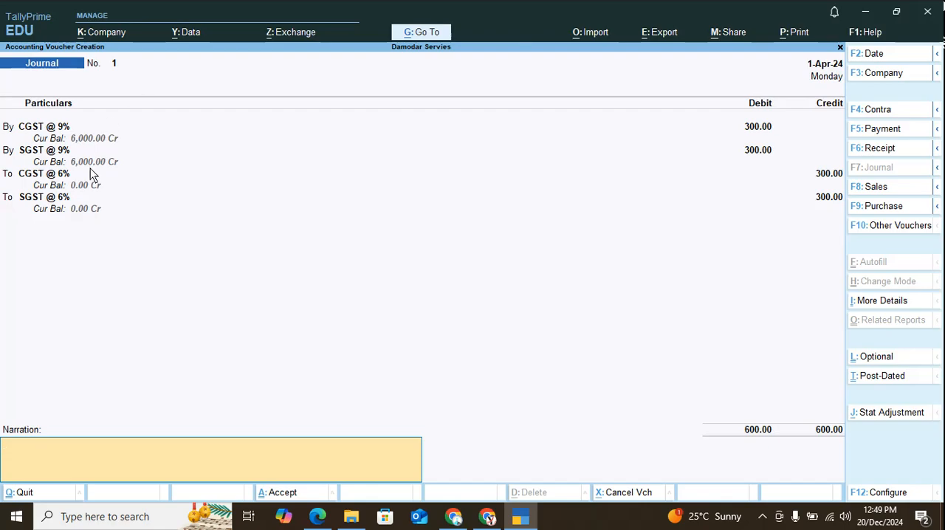
key(Return)
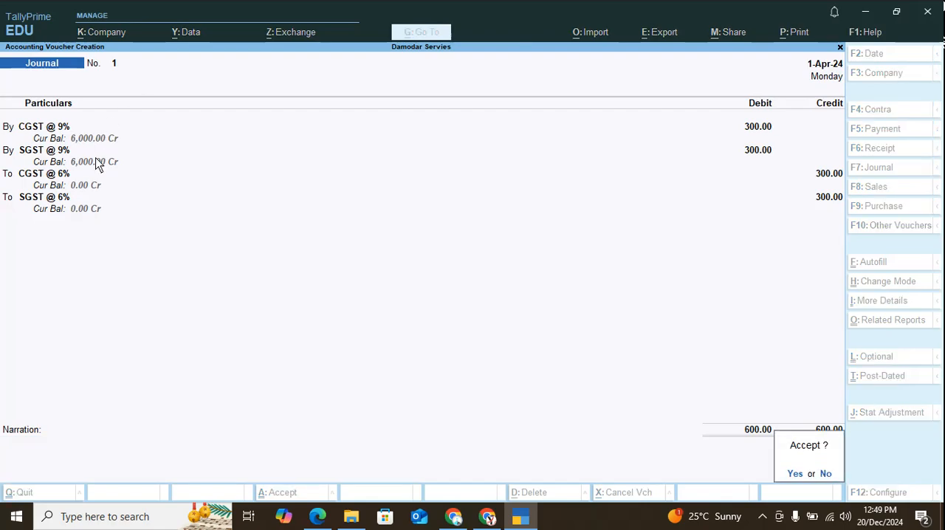
key(Return)
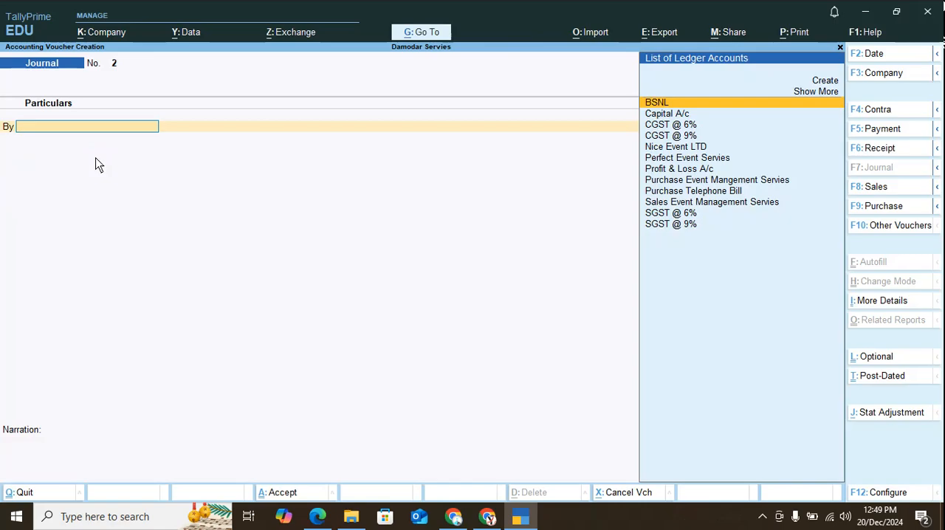
Start a payment voucher from the SBI account and debit CGST @ 9% with 6000.
key(F5)
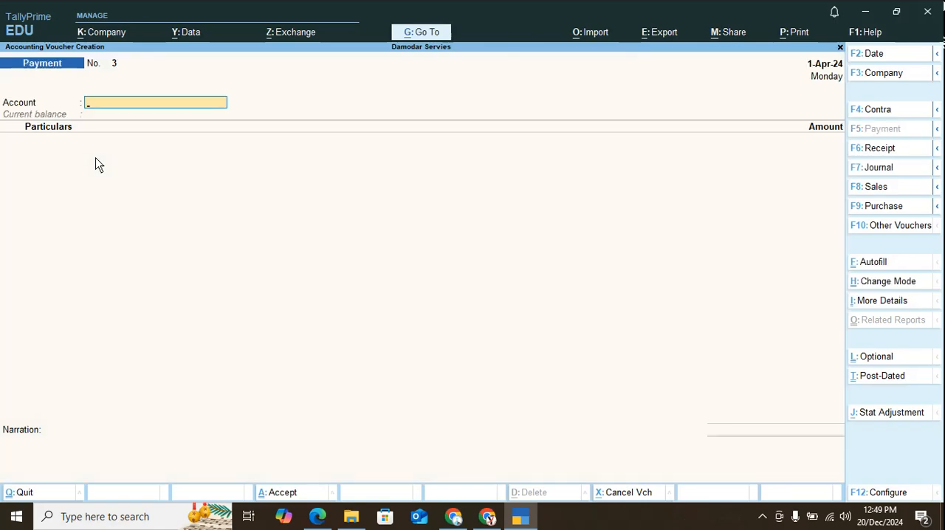
text(S)
key(Return)
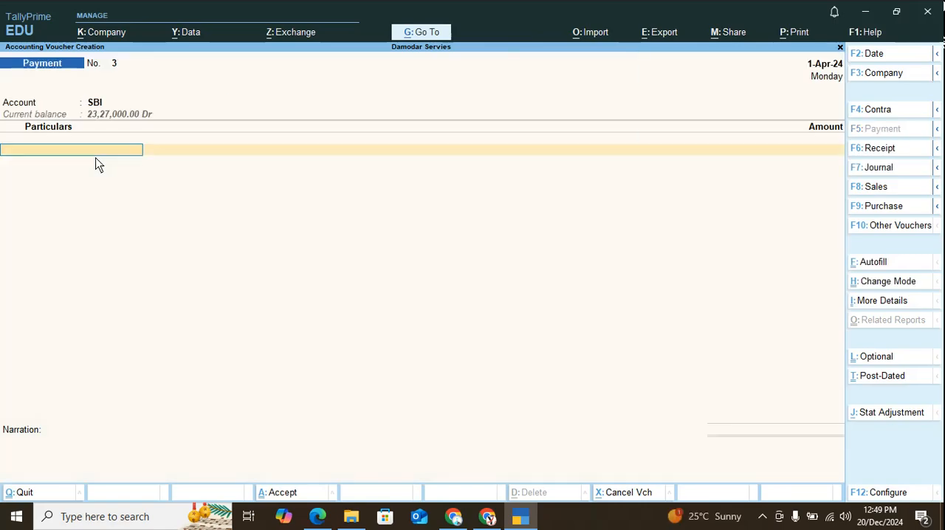
key(Down)
key(Down)
key(Return)
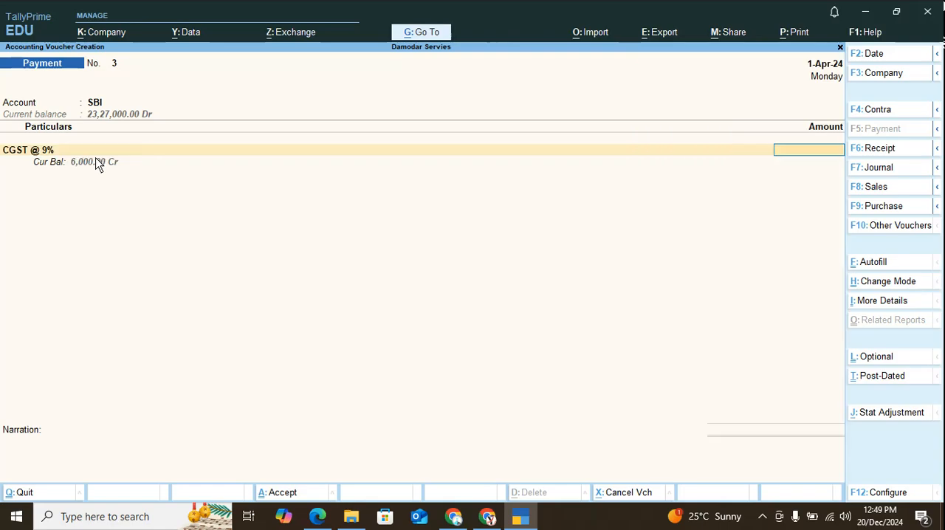
text(6000)
key(Return)
Add SGST @ 9% with 6000 as the second line of the payment voucher.
text(S)
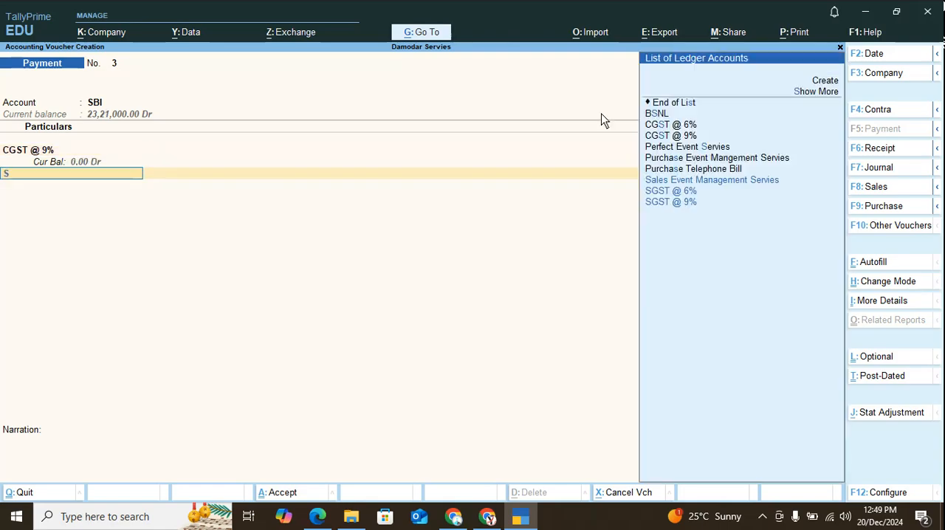
key(Down)
key(Up)
key(Down)
key(Return)
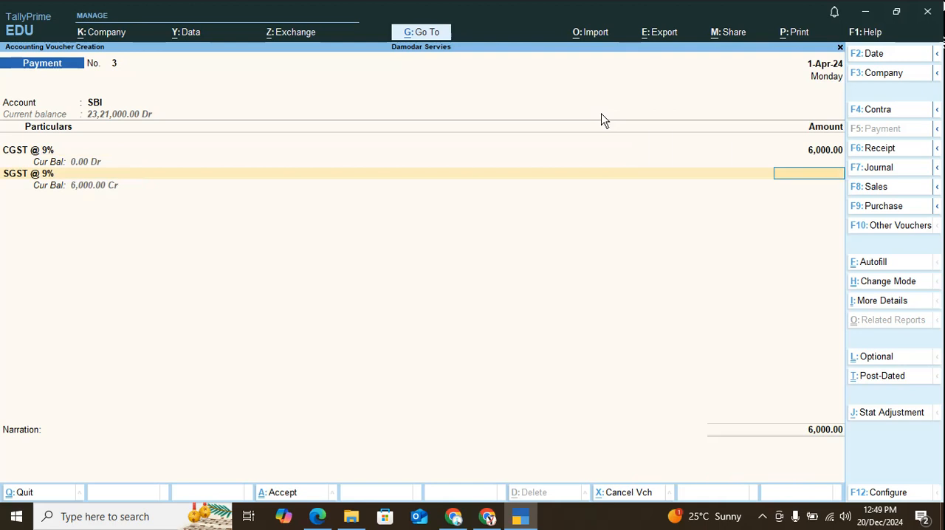
text(6000)
key(Return)
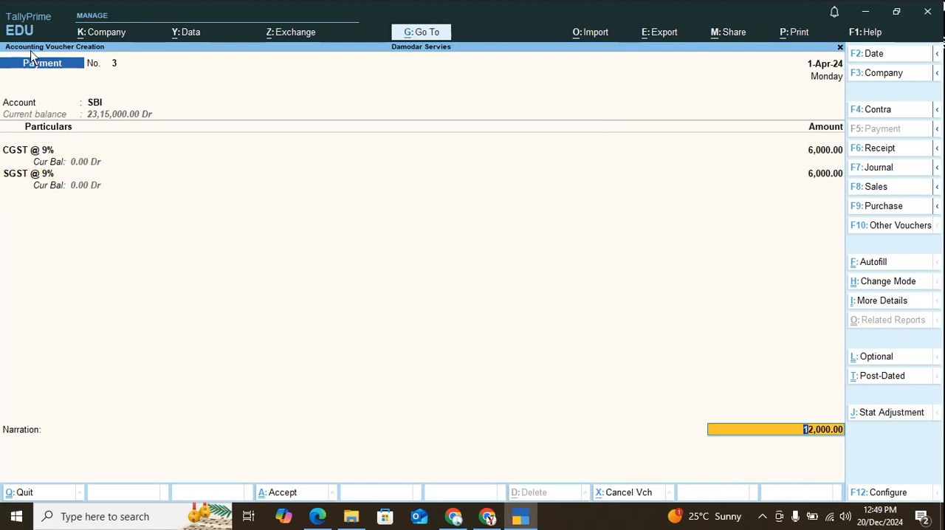
Allocate the SBI payment as a cheque with instrument number 673422, and save the voucher without a narration.
key(Return)
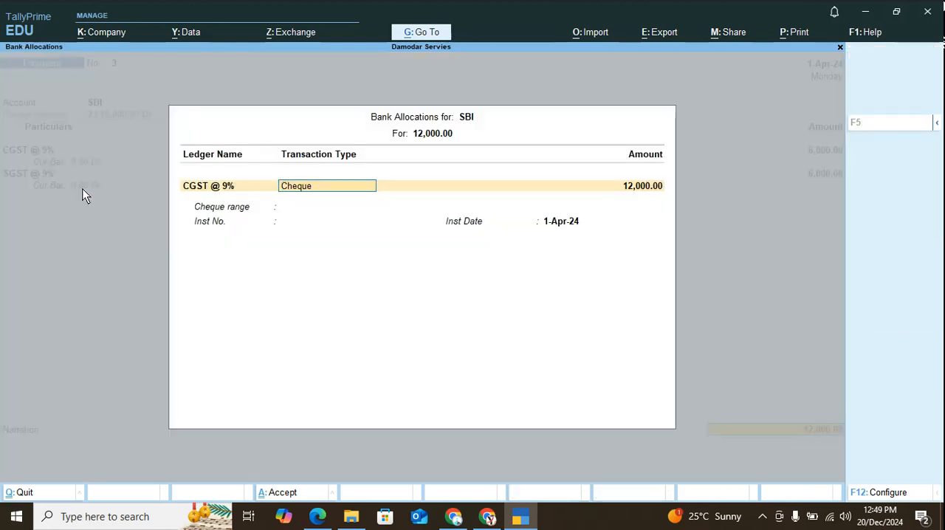
key(Return)
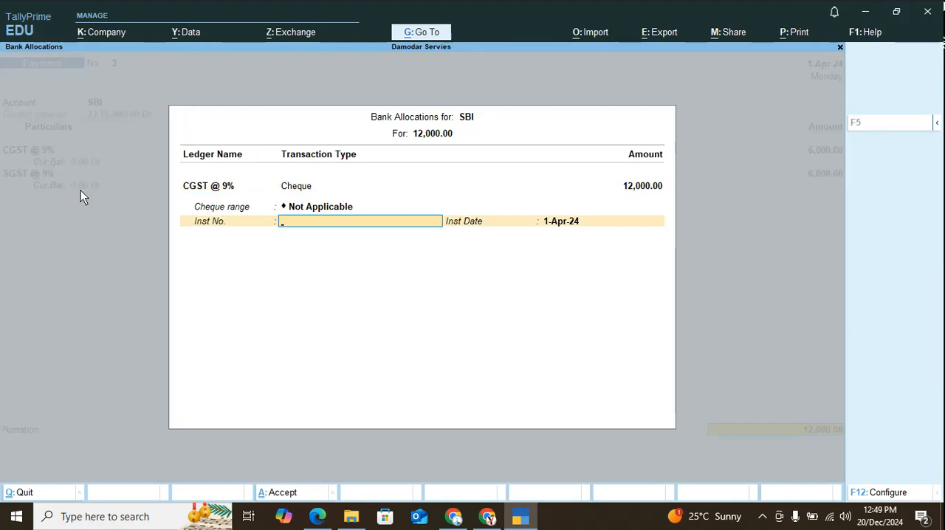
text(073422)
key(Return)
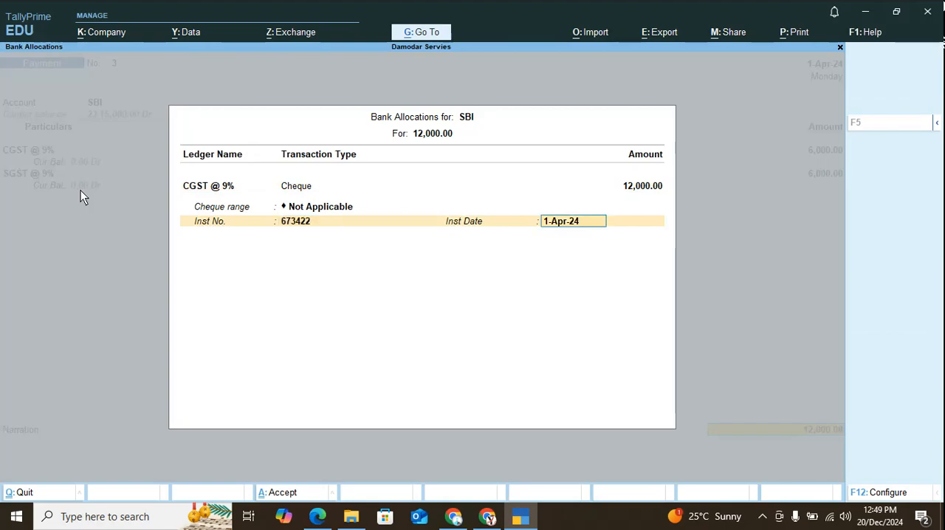
key(Return)
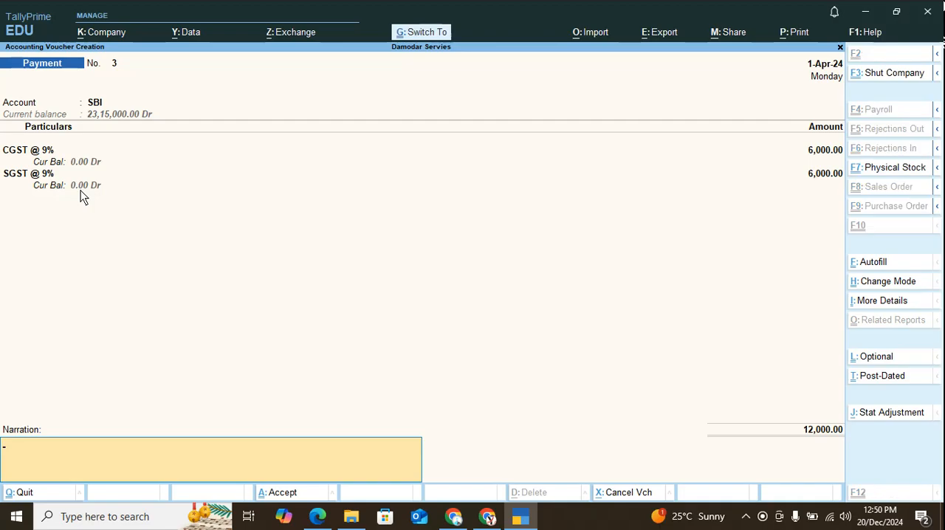
key(ctrl+a)
key(Escape)
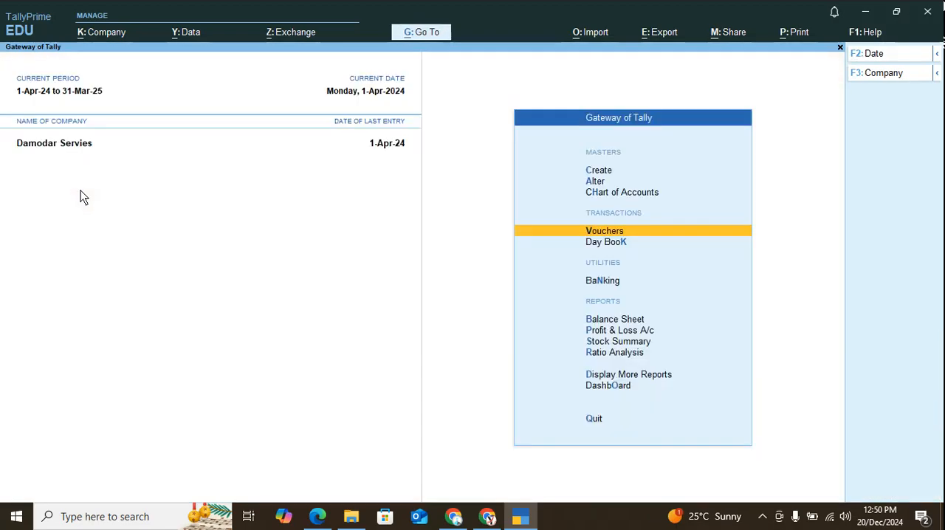
Review the detailed Profit & Loss A/c, checking the nett profit line.
key(Down)
key(Down)
key(Down)
key(Down)
key(Return)
key(alt+F5)
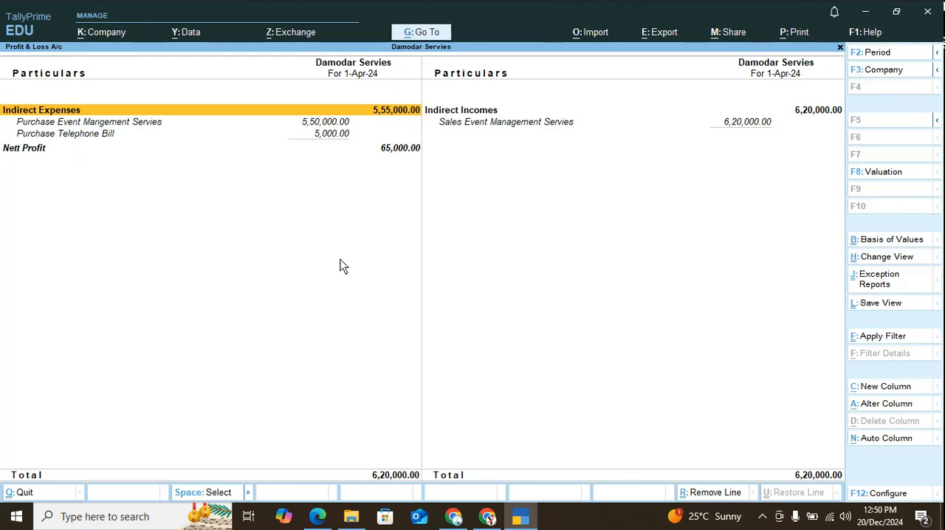
click(393, 150)
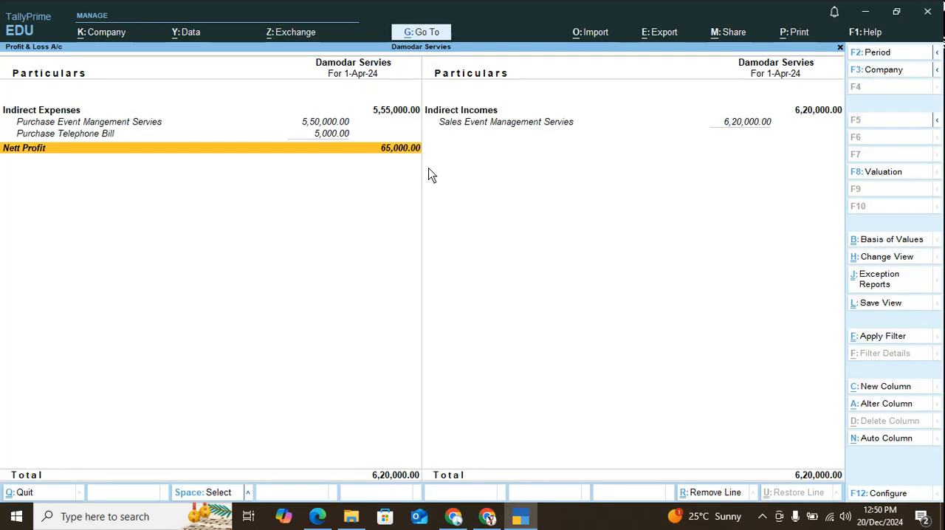
key(Escape)
Review the detailed Balance Sheet, examining the liabilities and current assets.
key(Up)
key(Return)
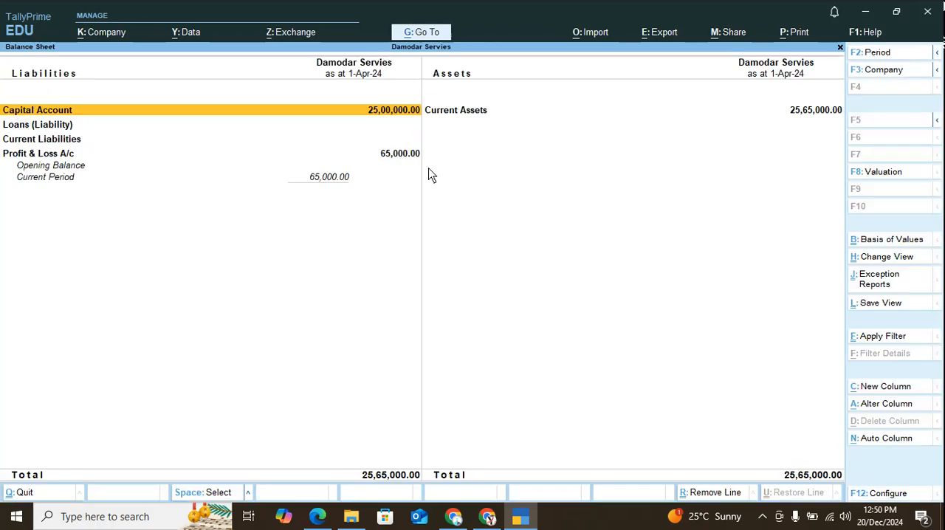
key(alt+F5)
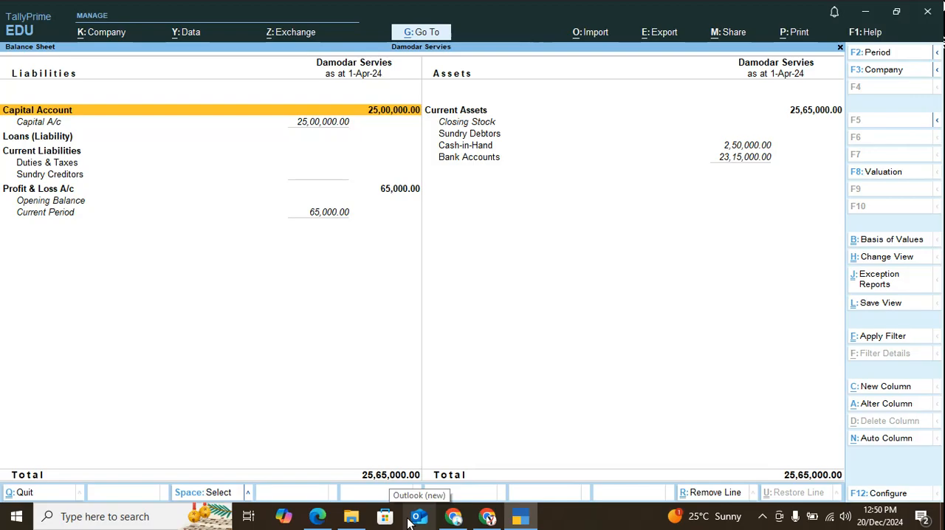
key(Escape)
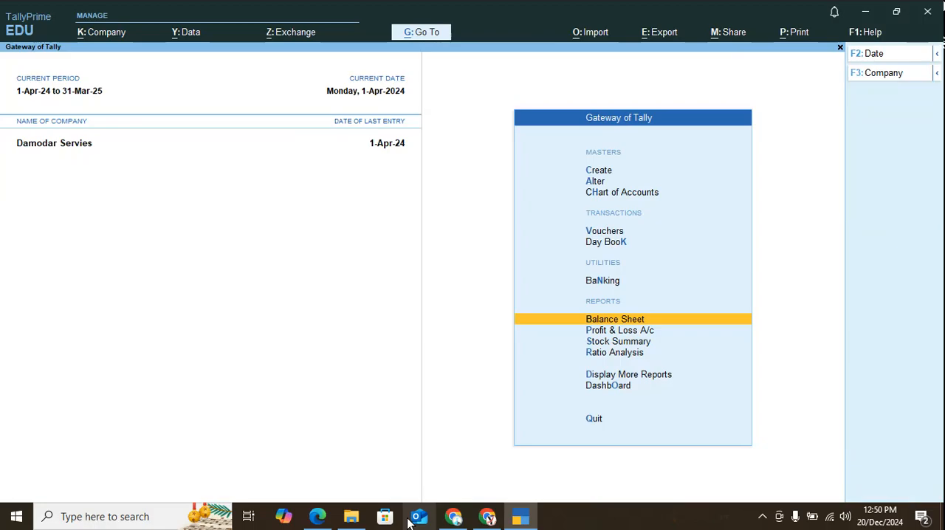
key(Up)
key(Up)
key(Up)
key(Up)
key(Up)
key(Up)
key(Return)
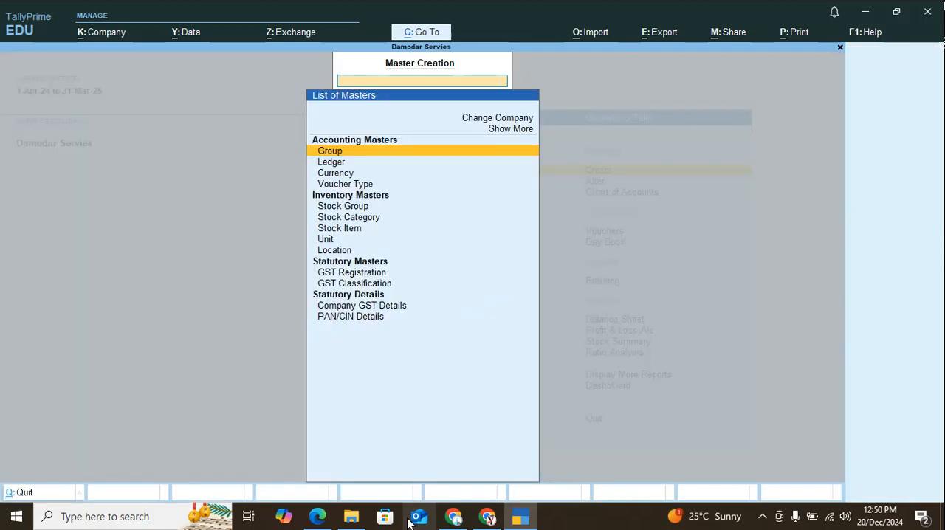
key(Down)
Open the Purchase Event Mangement Servies ledger for alteration to examine its group and GST details, and leave it unchanged.
key(Down)
key(Escape)
key(Down)
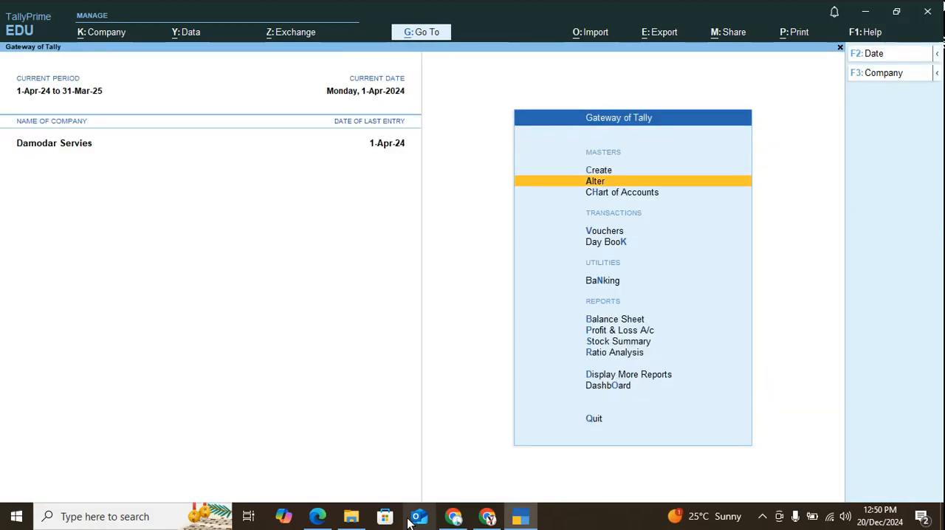
key(Return)
key(Down)
key(Return)
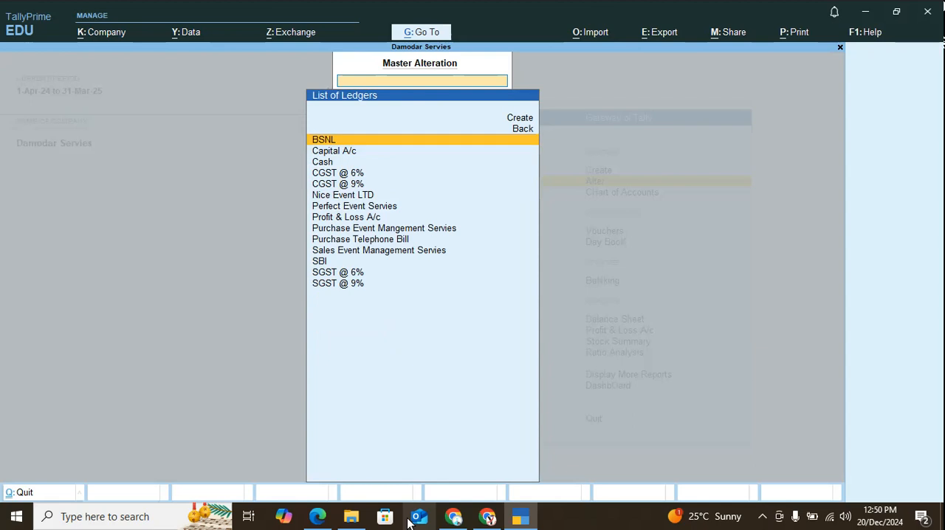
key(Down)
key(Down)
key(Down)
key(Down)
key(Down)
key(Down)
key(Down)
key(Down)
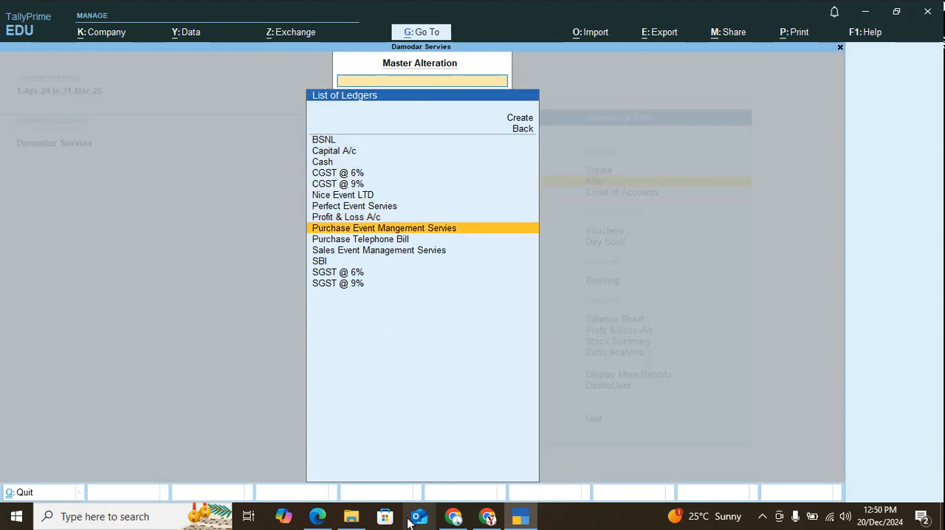
key(Return)
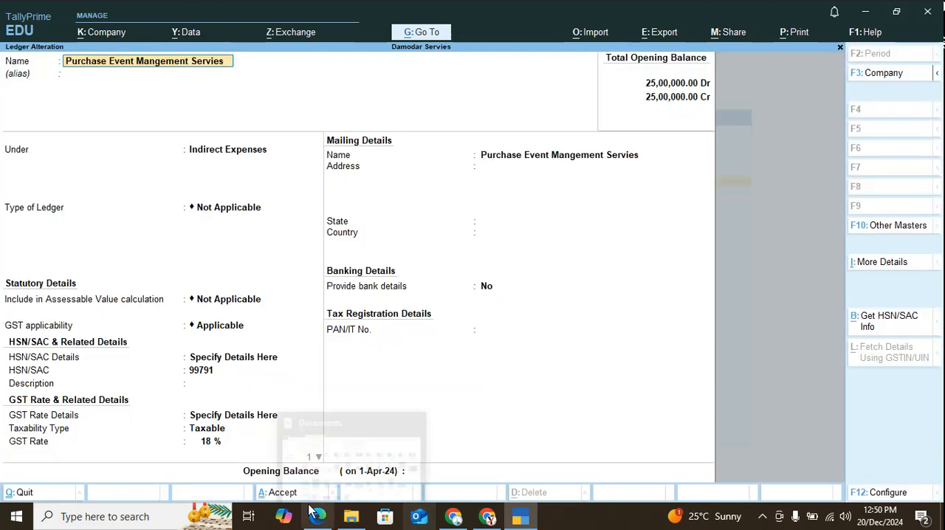
key(Escape)
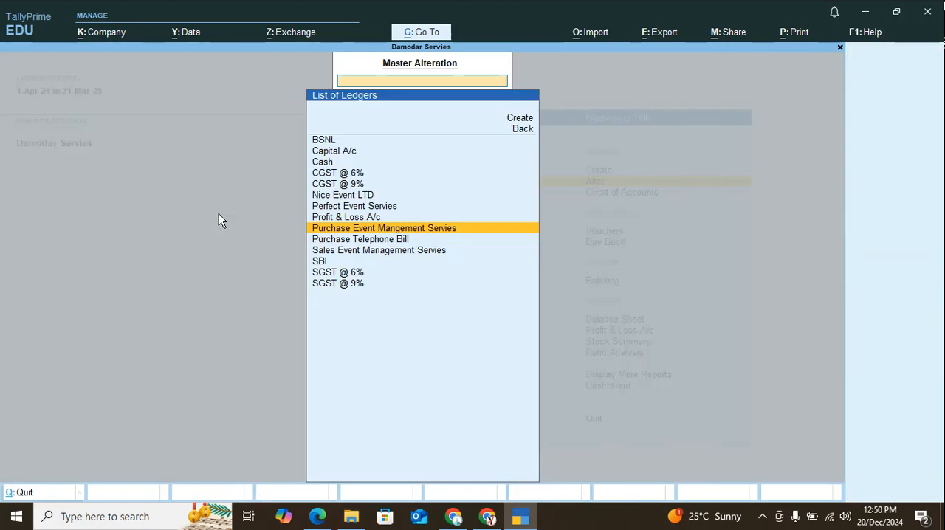
Check the group and GST details of the Sales Event Management Servies ledger, then leave without saving any change.
key(Down)
key(Down)
key(Return)
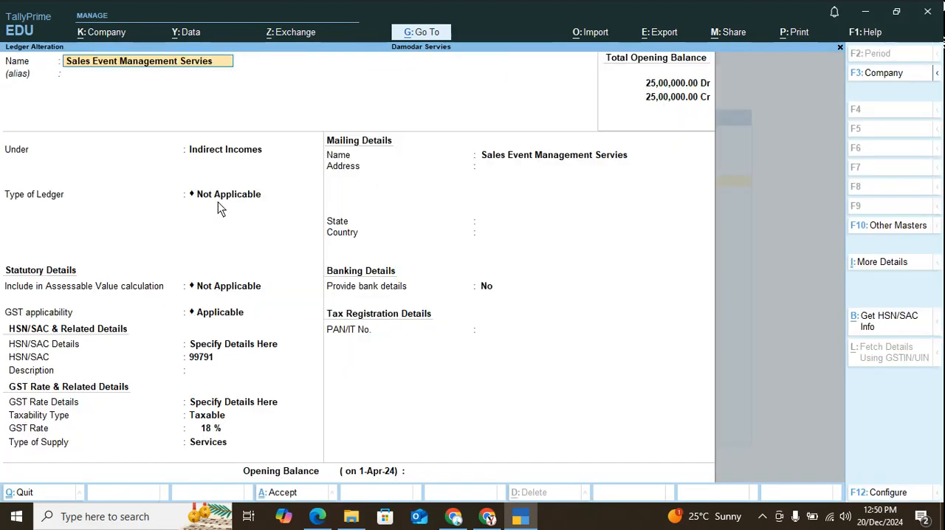
key(BackSpace)
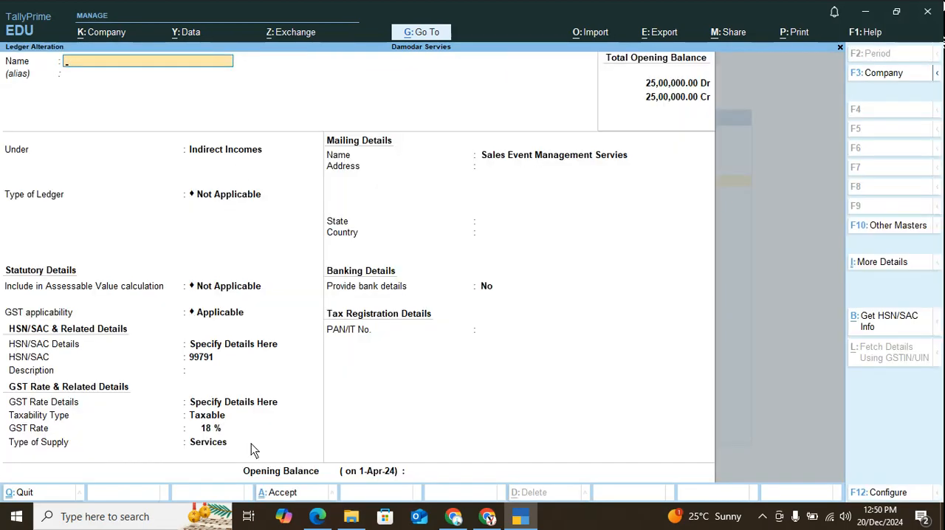
key(Escape)
key(Up)
key(Up)
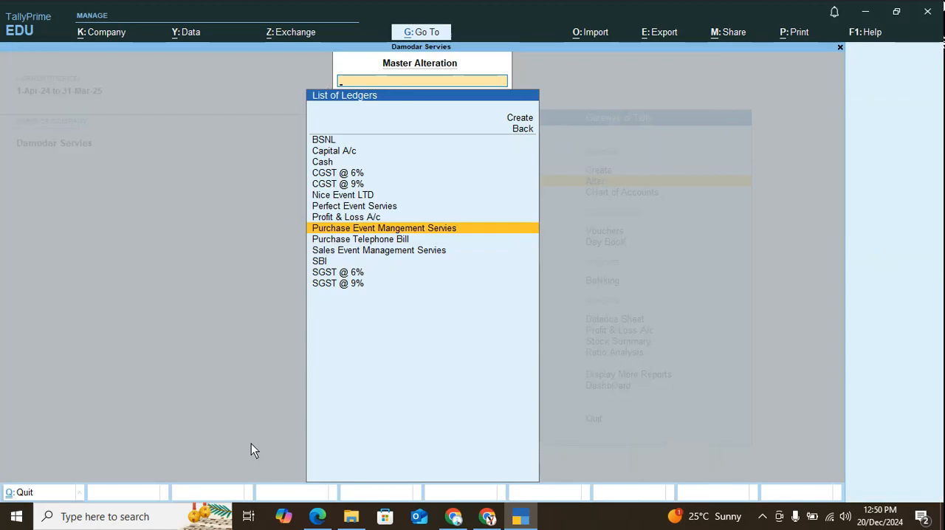
key(Down)
key(Down)
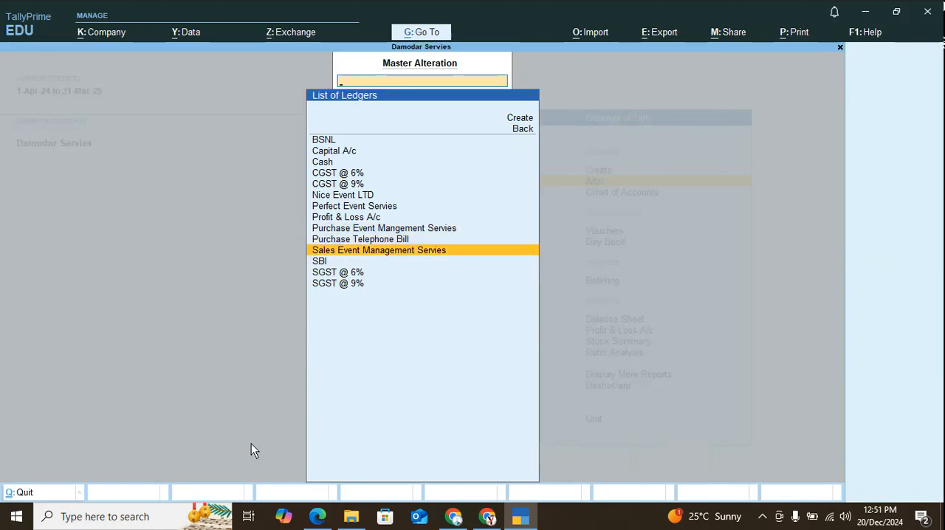
Leave the ledger list, quit TallyPrime and close the problem PDF window.
key(Escape)
key(Up)
key(Escape)
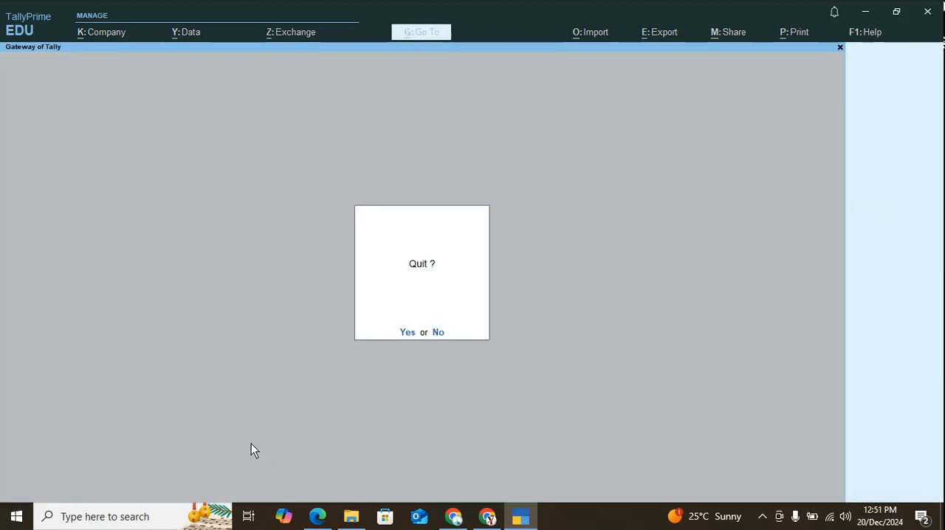
key(y)
click(928, 8)
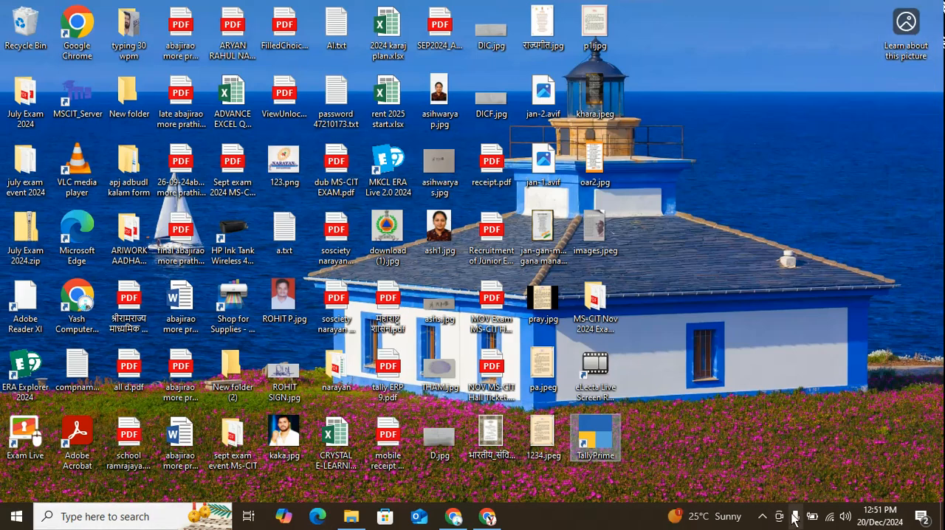
click(763, 516)
click(763, 489)
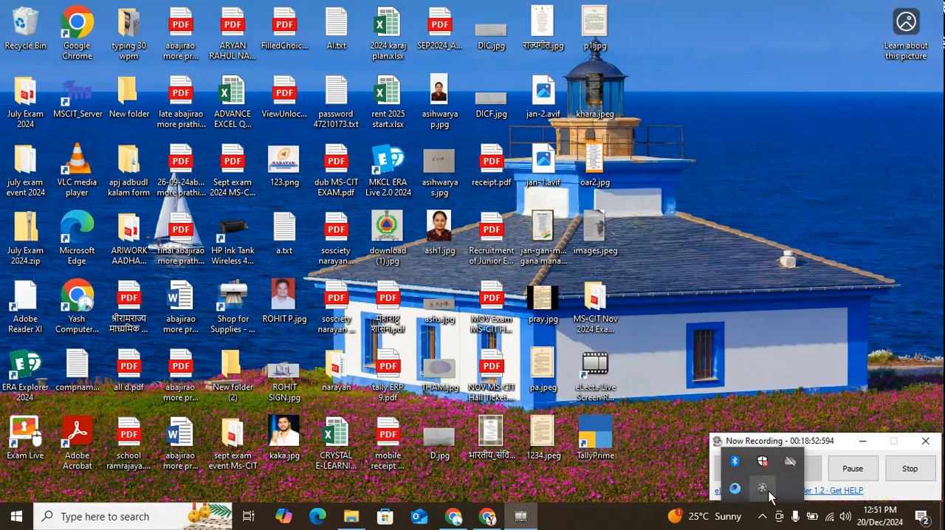